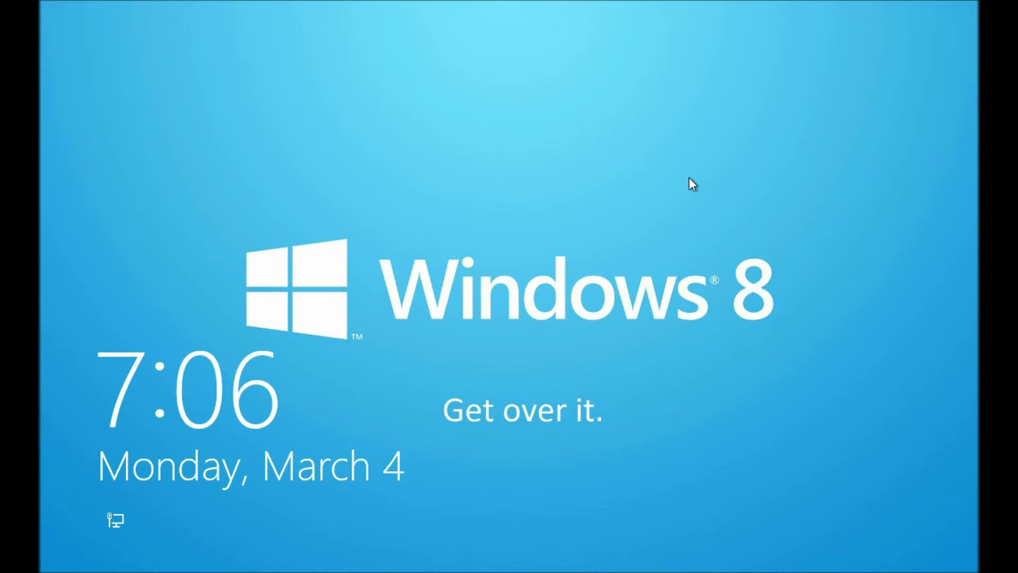
Sign in to the Maintenance Admin account from the lock screen with its password
{"action": "left_click", "coordinate": [689, 177]}
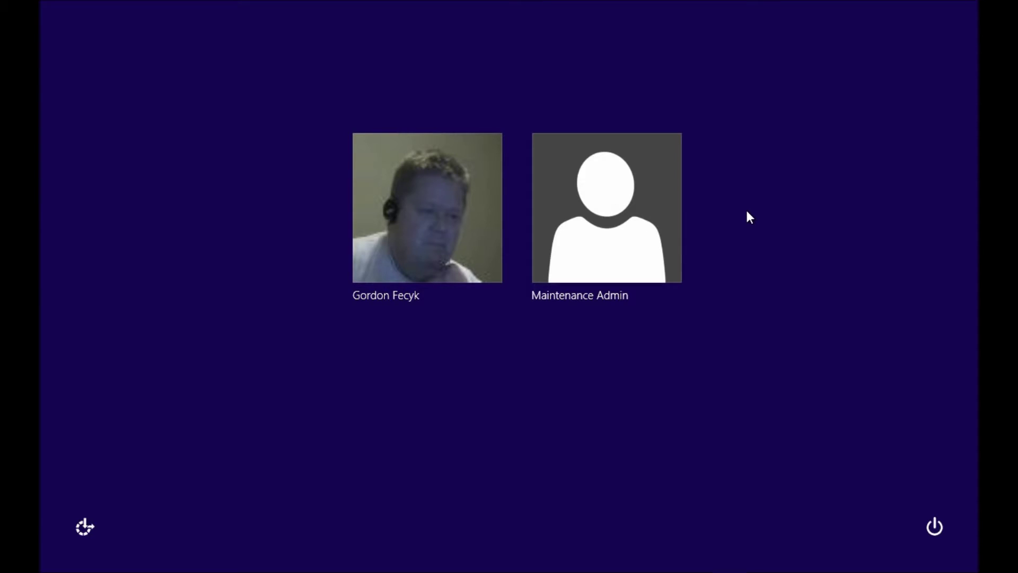
{"action": "left_click", "coordinate": [645, 205]}
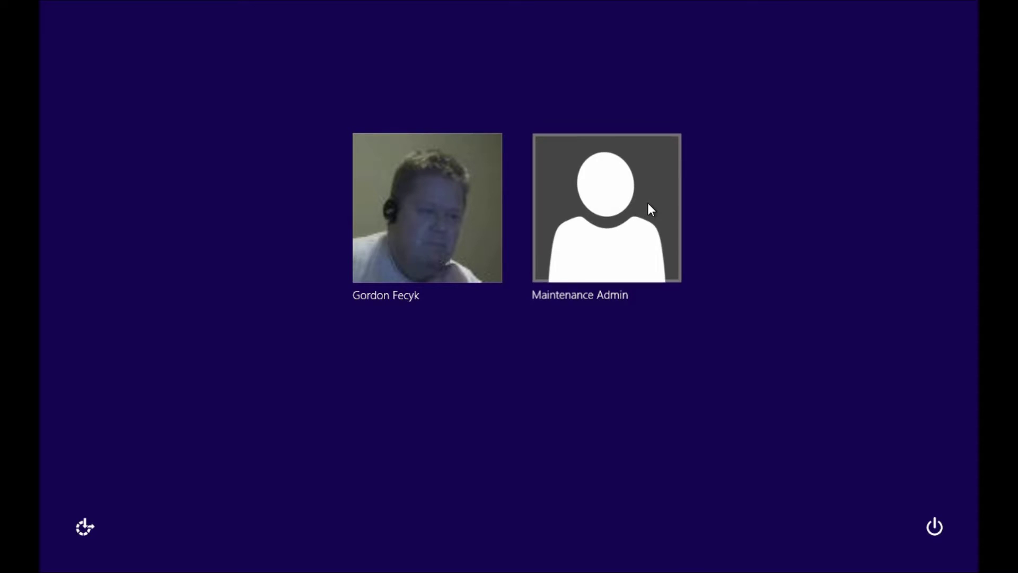
{"action": "type", "text": "************"}
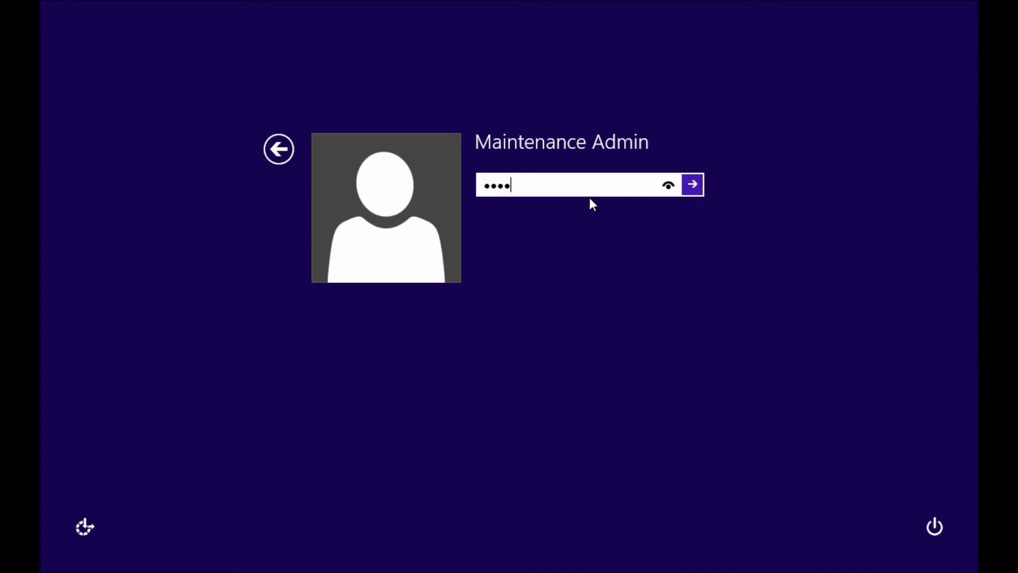
{"action": "key", "text": "Return"}
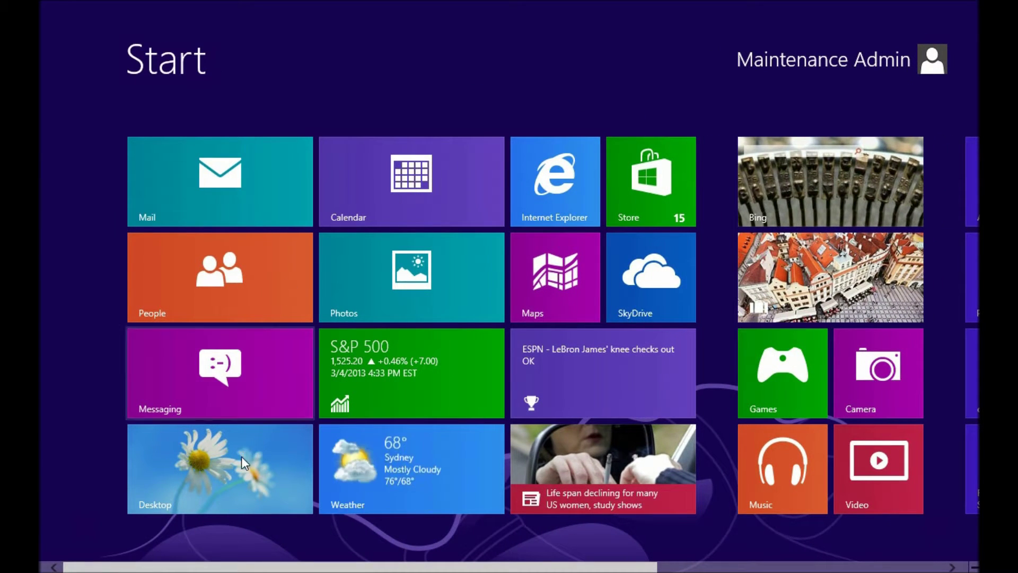
Switch to the desktop and enter gpedit.msc in the Run prompt
{"action": "left_click", "coordinate": [229, 466]}
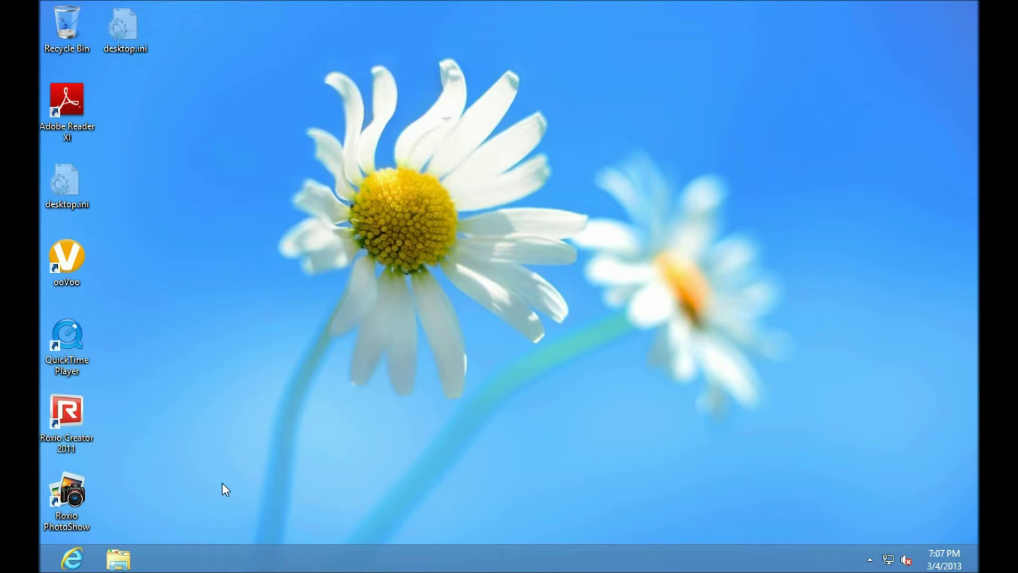
{"action": "key", "text": "super+r"}
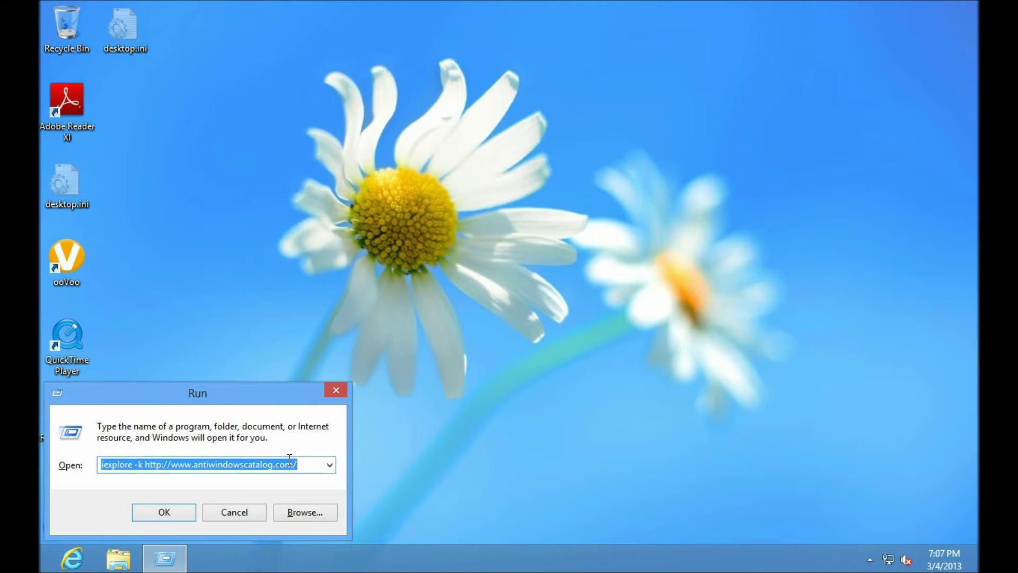
{"action": "type", "text": "gpedit.msc"}
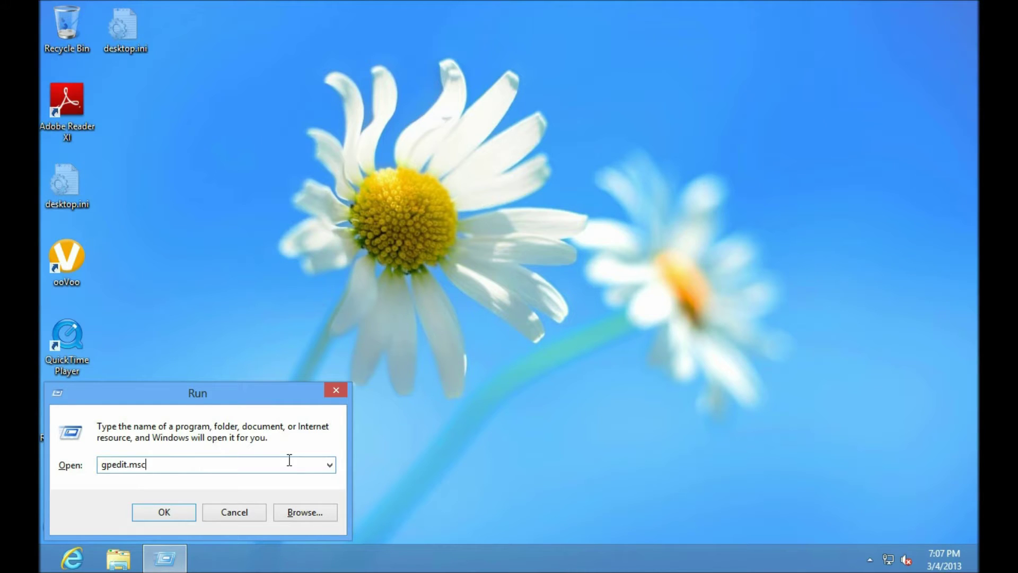
Launch gpedit.msc, maximize the Group Policy editor, and widen its policy tree
{"action": "key", "text": "Return"}
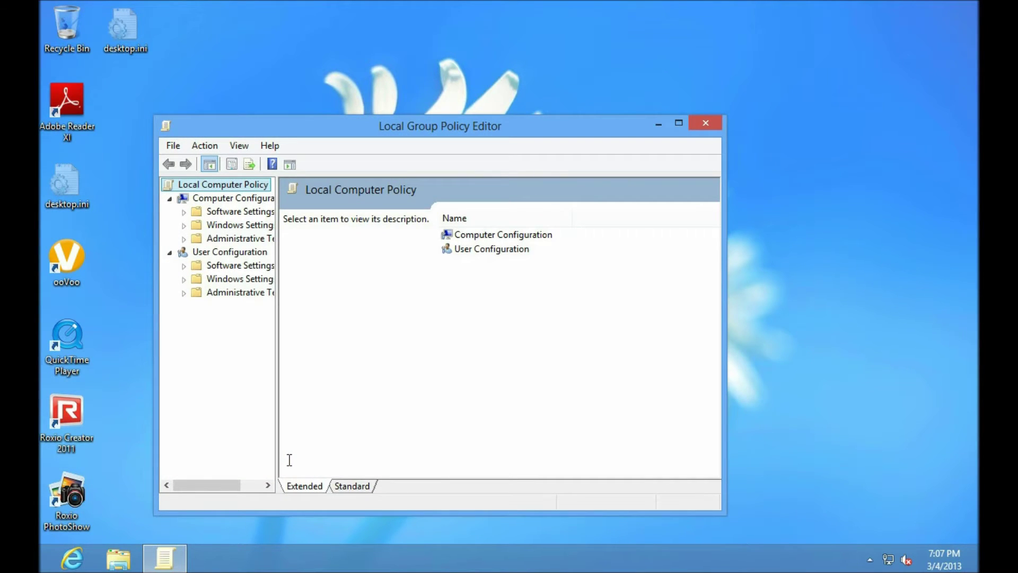
{"action": "left_click", "coordinate": [680, 124]}
{"action": "left_click_drag", "start_coordinate": [155, 180], "coordinate": [248, 180]}
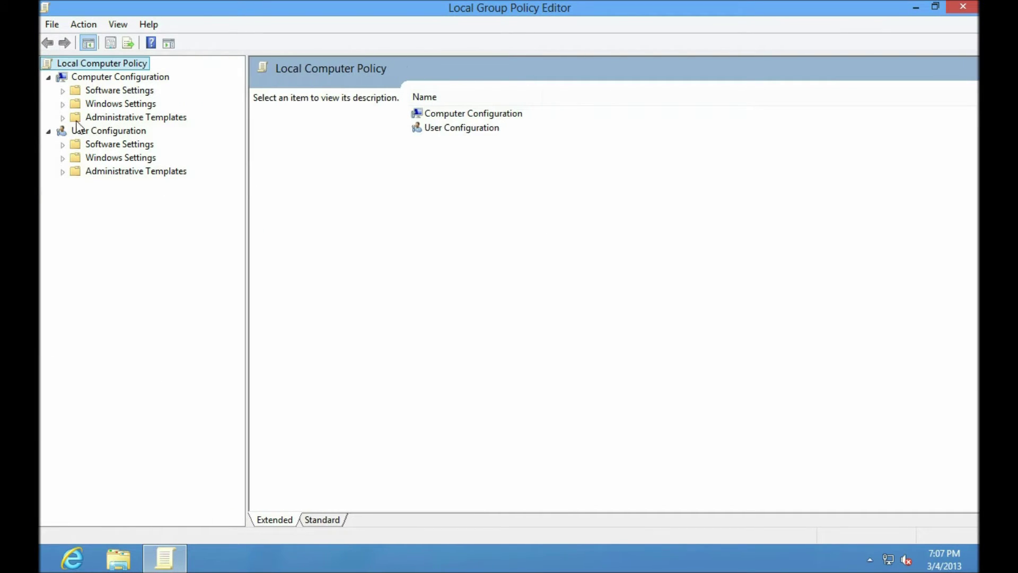
Create new Software Restriction Policies under Computer Configuration > Windows Settings > Security Settings
{"action": "left_click", "coordinate": [61, 104]}
{"action": "left_click", "coordinate": [76, 157]}
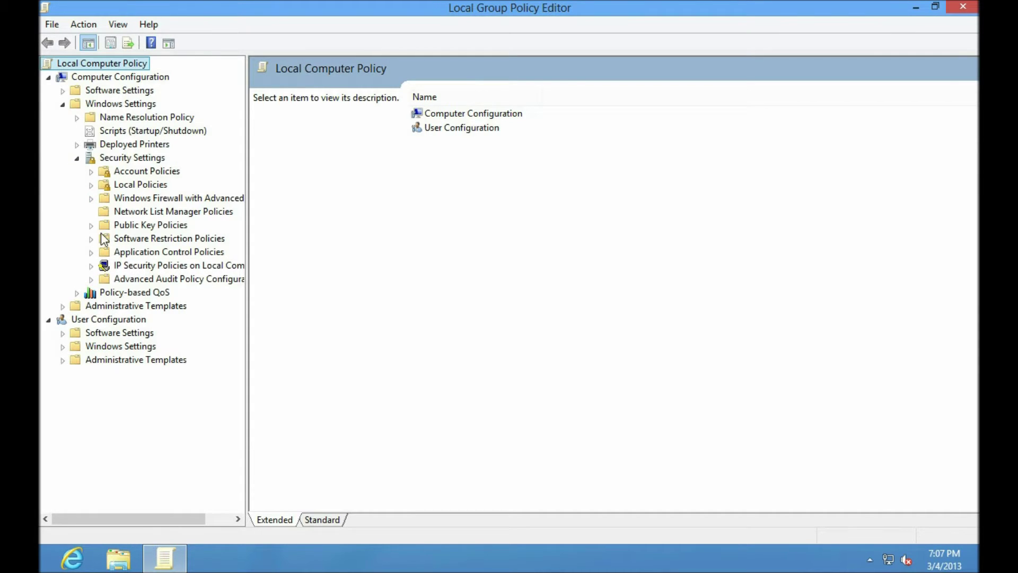
{"action": "left_click", "coordinate": [91, 239]}
{"action": "left_click", "coordinate": [168, 239]}
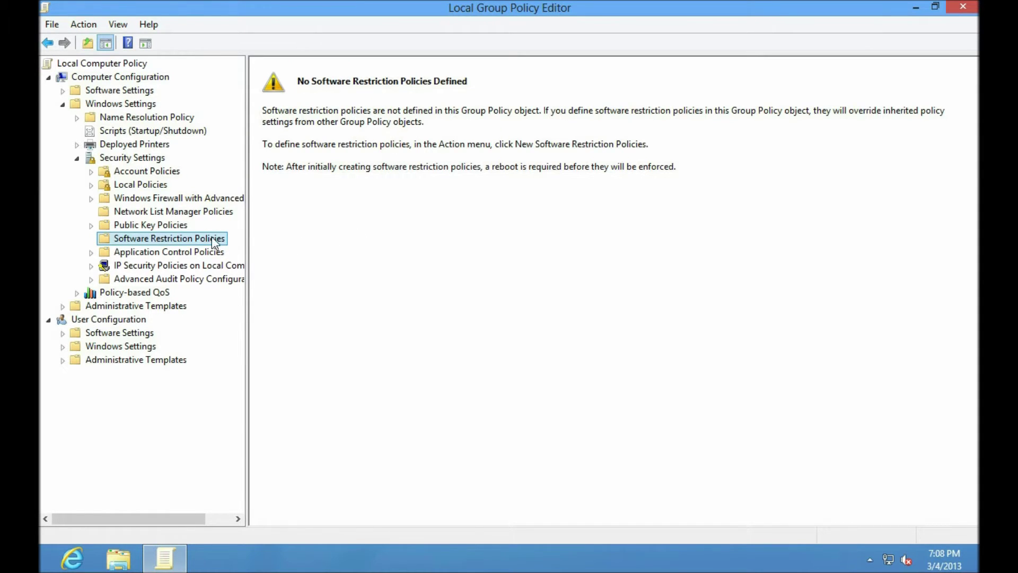
{"action": "right_click", "coordinate": [191, 240]}
{"action": "left_click", "coordinate": [283, 252]}
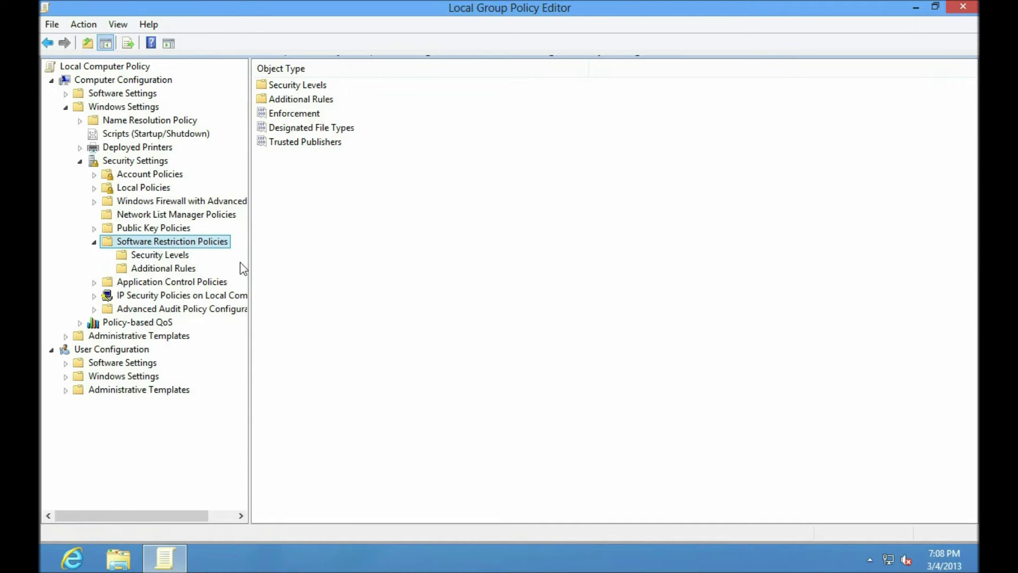
{"action": "left_click", "coordinate": [312, 128]}
Delete the LNK and URL extensions from Designated File Types, confirming each removal
{"action": "double_click", "coordinate": [313, 127]}
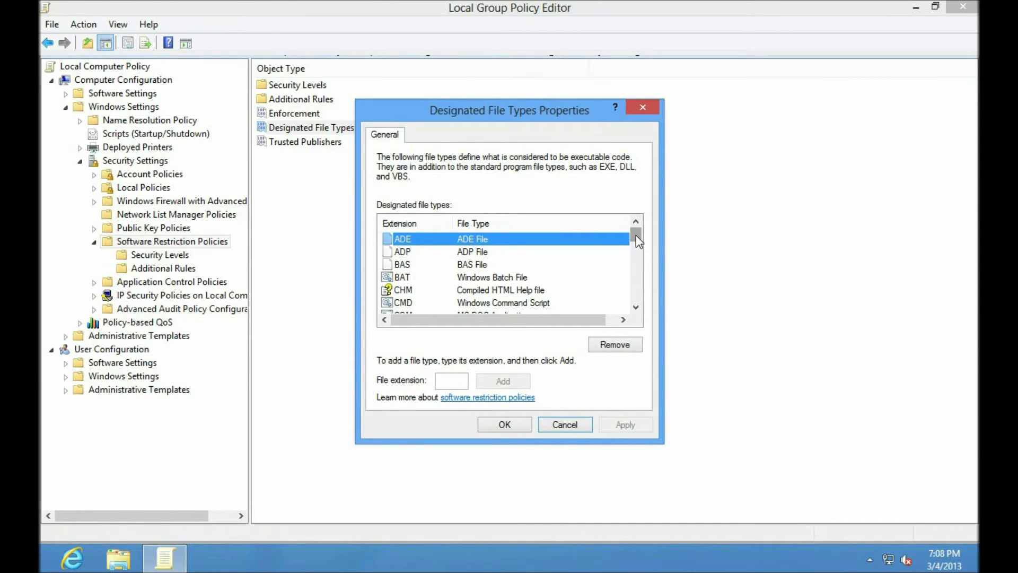
{"action": "left_click_drag", "start_coordinate": [635, 237], "coordinate": [634, 265]}
{"action": "left_click", "coordinate": [407, 277]}
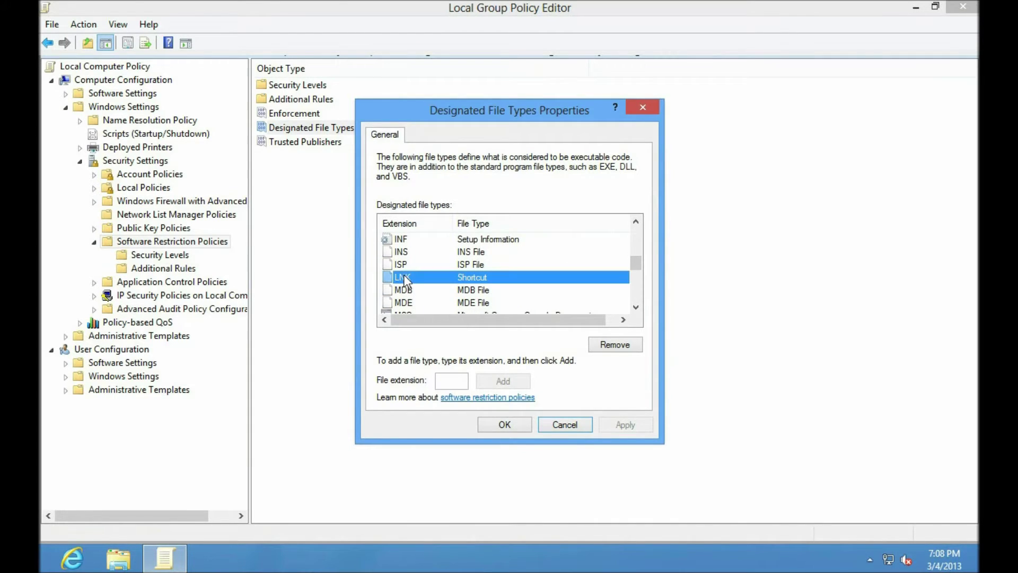
{"action": "left_click", "coordinate": [615, 346]}
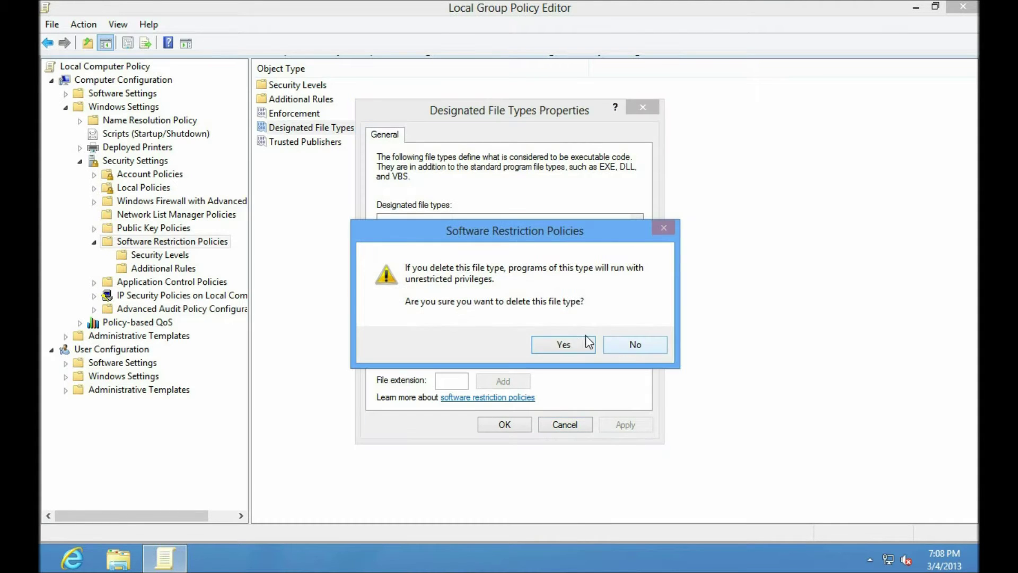
{"action": "left_click", "coordinate": [557, 346]}
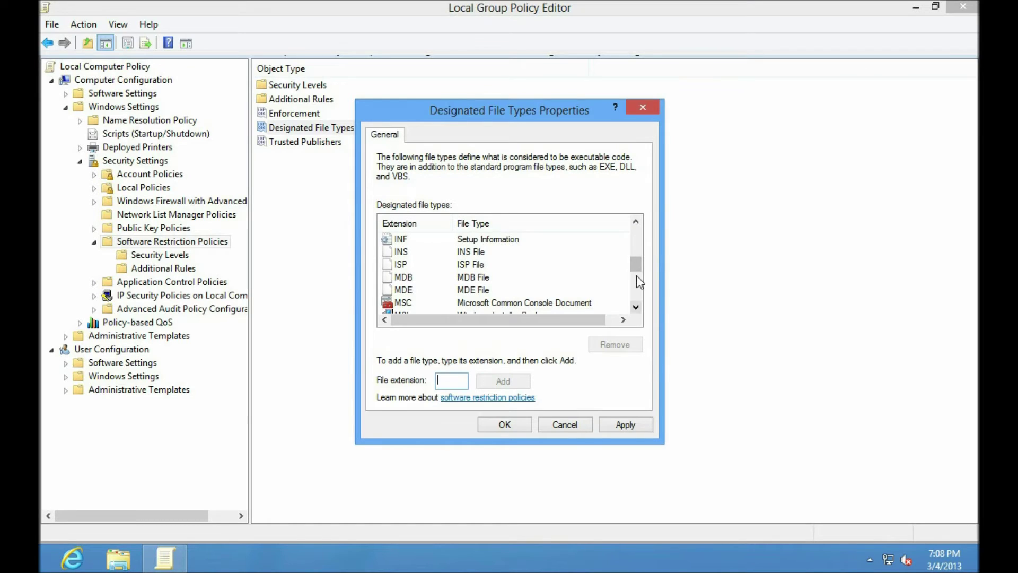
{"action": "scroll", "coordinate": [639, 283], "scroll_direction": "down", "scroll_amount": 3}
{"action": "left_click_drag", "start_coordinate": [639, 291], "coordinate": [640, 305]}
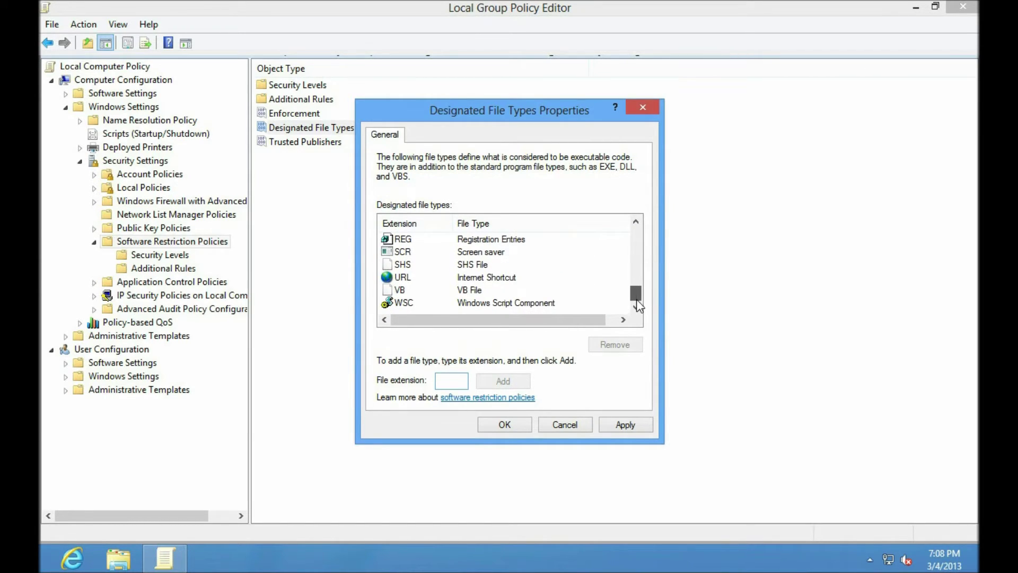
{"action": "left_click", "coordinate": [491, 277]}
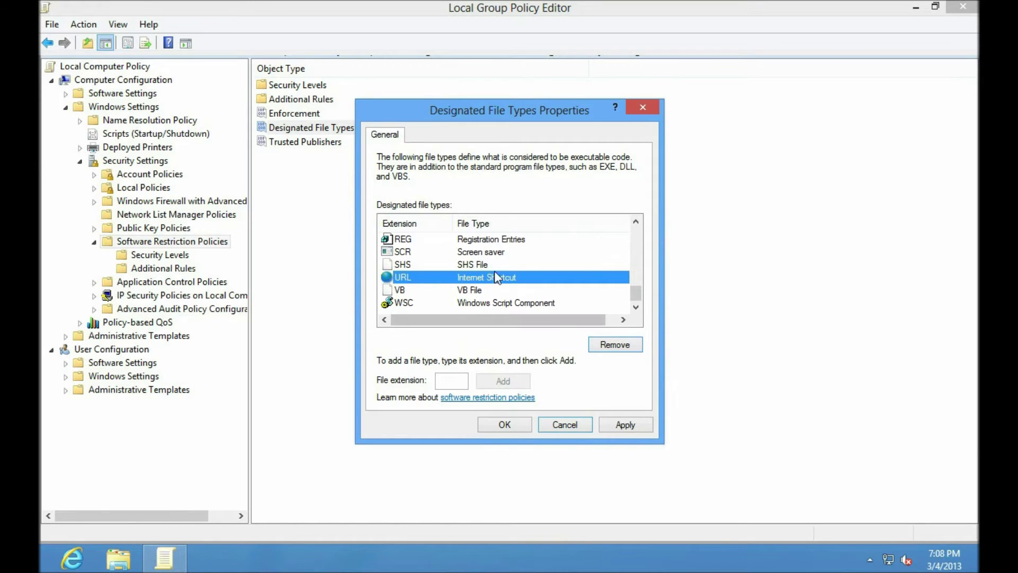
{"action": "left_click", "coordinate": [629, 350]}
{"action": "left_click", "coordinate": [558, 342]}
{"action": "mouse_move", "coordinate": [639, 292]}
{"action": "left_mouse_down"}
{"action": "mouse_move", "coordinate": [640, 229]}
{"action": "mouse_move", "coordinate": [635, 300]}
{"action": "mouse_move", "coordinate": [634, 231]}
{"action": "mouse_move", "coordinate": [635, 281]}
{"action": "left_mouse_up"}
Add PS1 and JAR as designated executable file types
{"action": "type", "text": "ps1"}
{"action": "key", "text": "BackSpace"}
{"action": "key", "text": "BackSpace"}
{"action": "type", "text": "PS1"}
{"action": "left_click", "coordinate": [490, 381]}
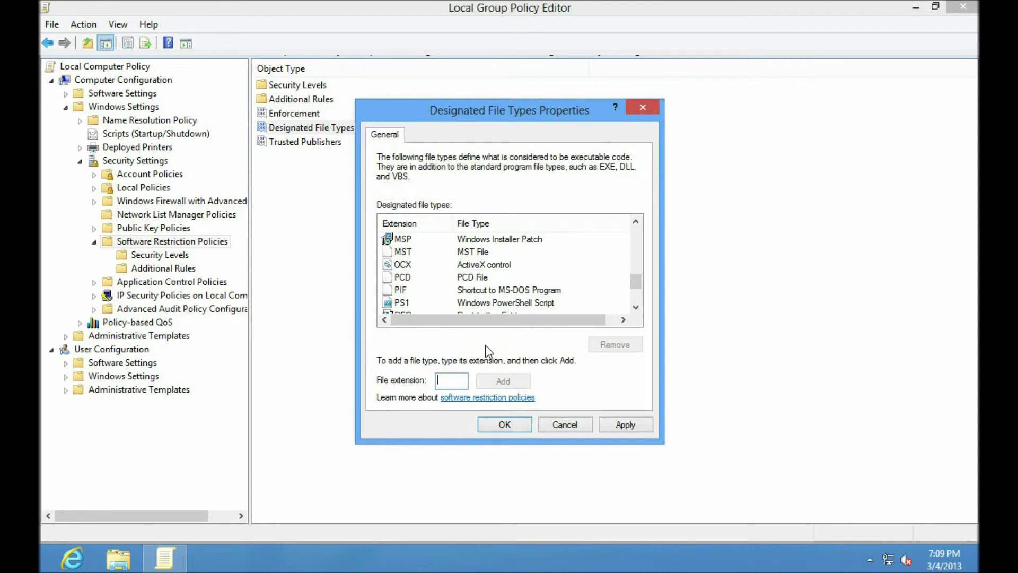
{"action": "type", "text": "JAR"}
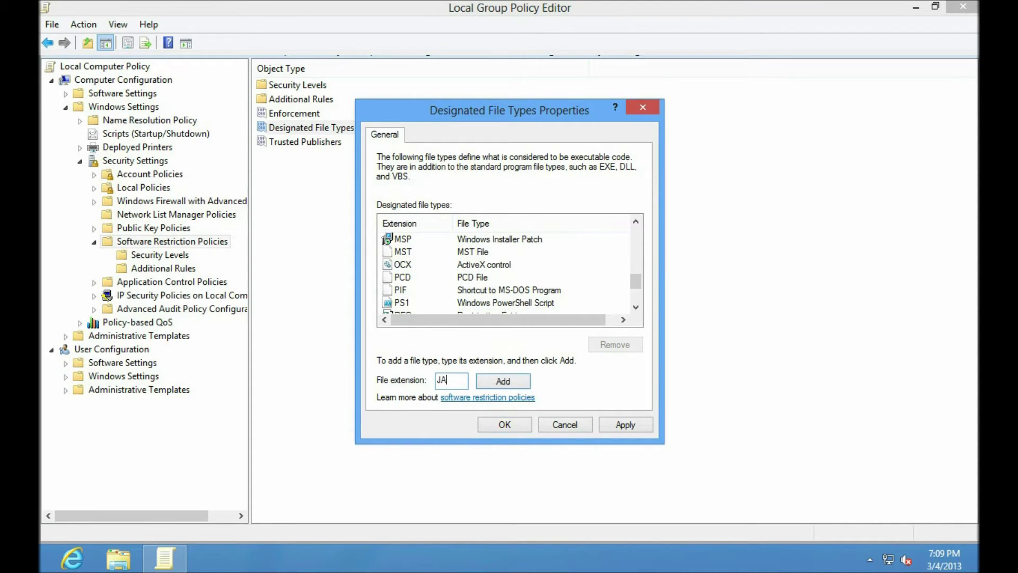
{"action": "left_click", "coordinate": [503, 381]}
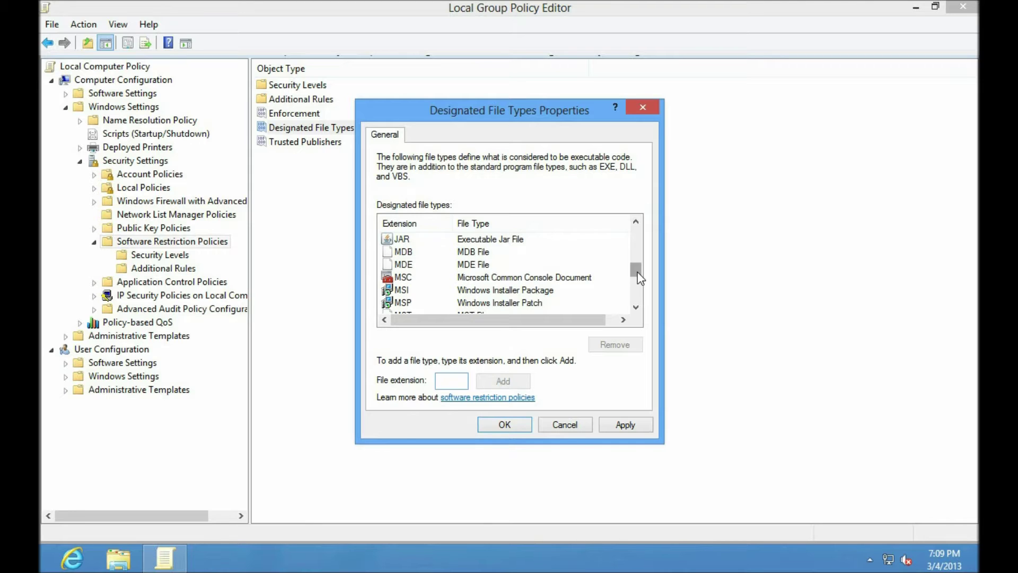
Add PL, JS and VBS as designated file types and save the dialog
{"action": "type", "text": "PL"}
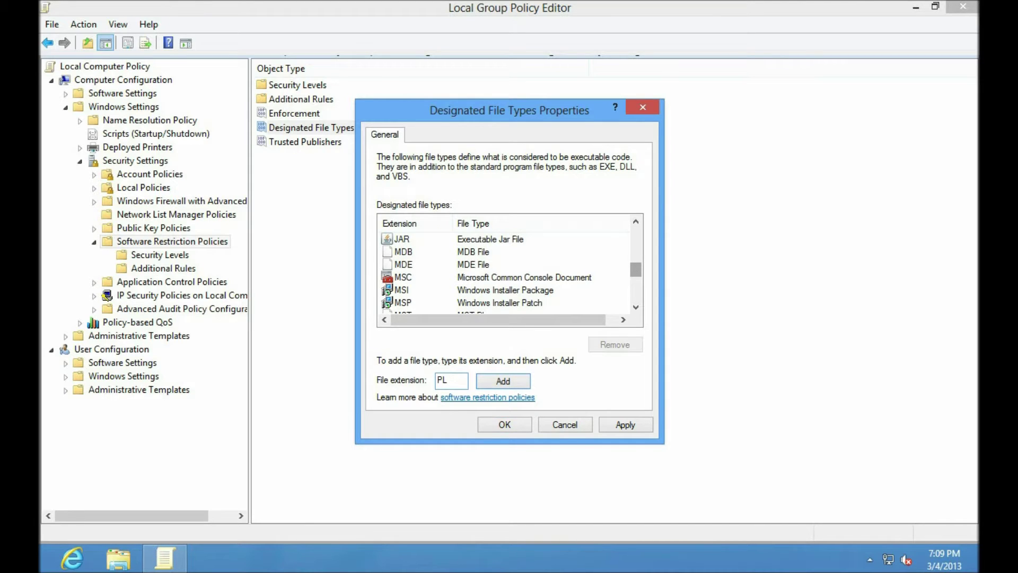
{"action": "left_click", "coordinate": [499, 381]}
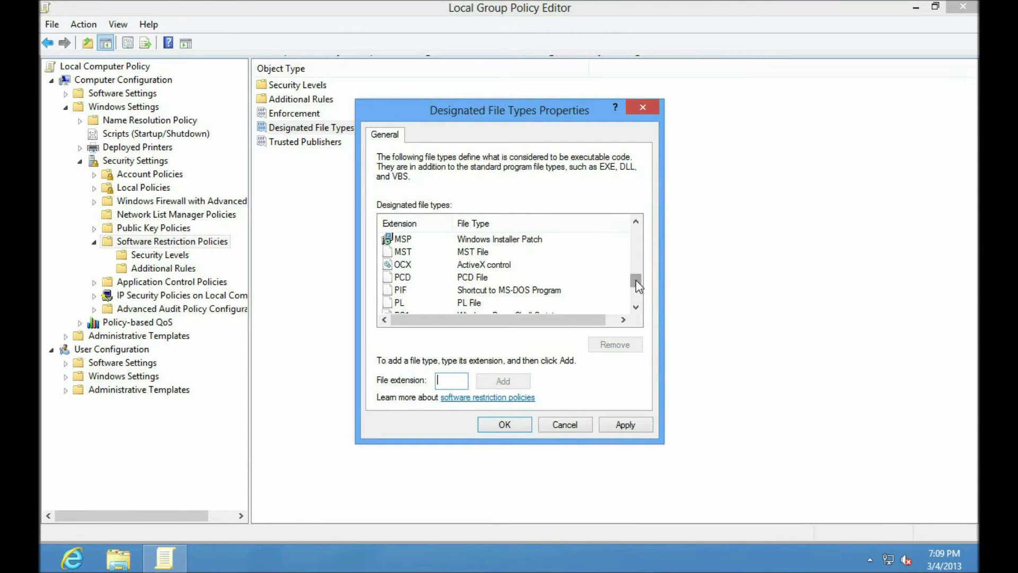
{"action": "left_click", "coordinate": [440, 382]}
{"action": "type", "text": "JS"}
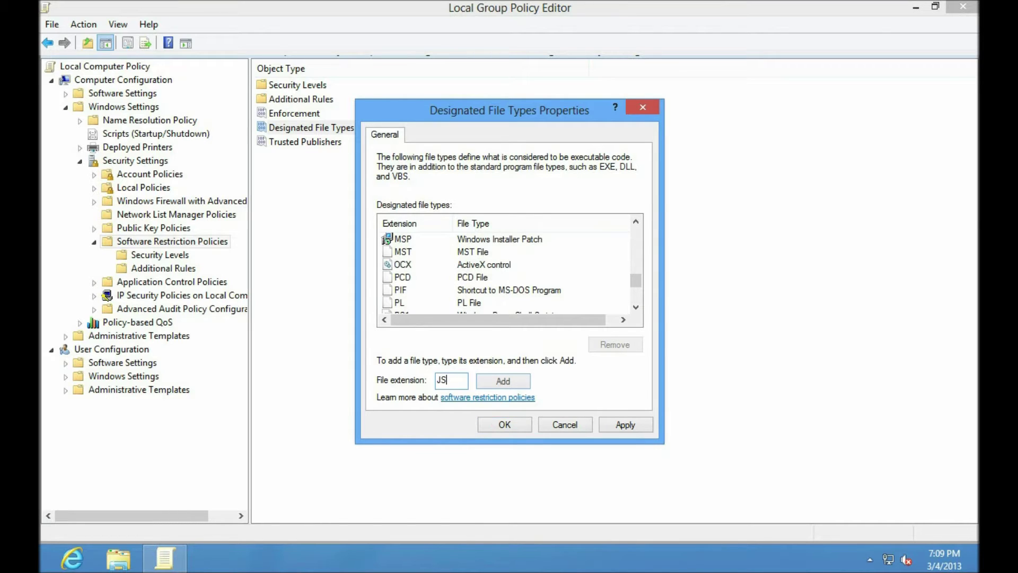
{"action": "left_click", "coordinate": [500, 382]}
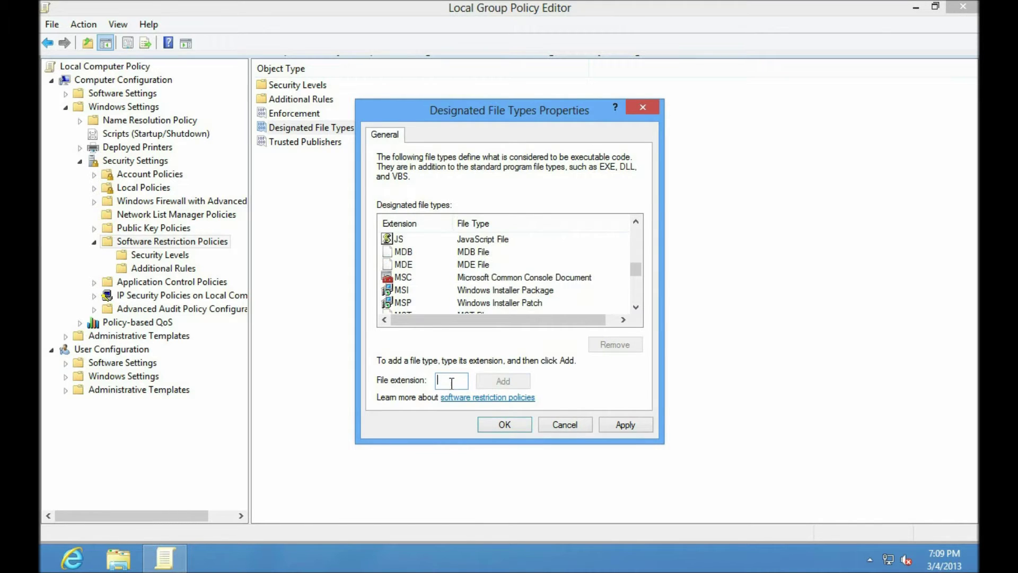
{"action": "type", "text": "VBS"}
{"action": "left_click_drag", "start_coordinate": [635, 266], "coordinate": [634, 294]}
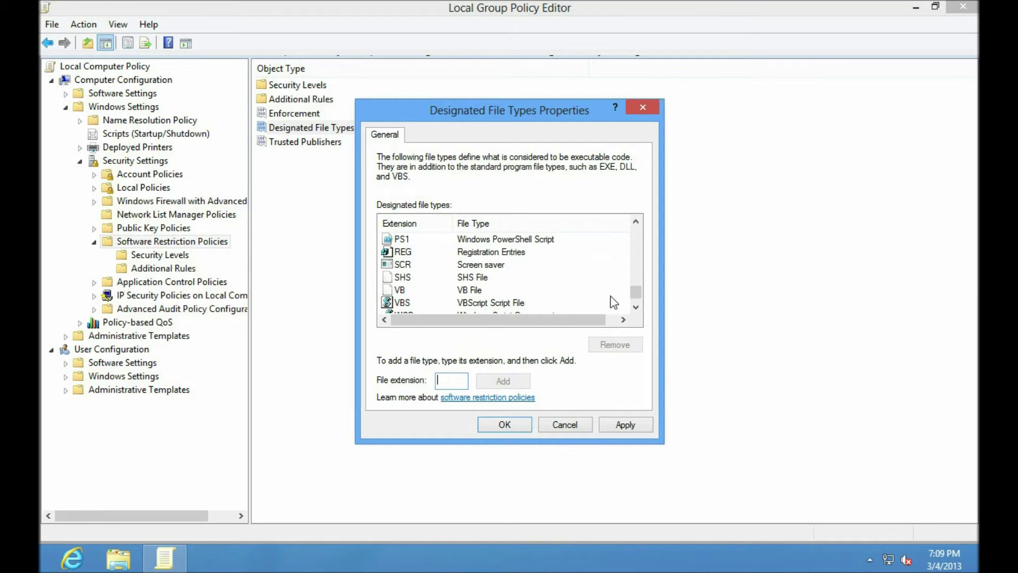
{"action": "scroll", "coordinate": [635, 294], "scroll_direction": "down", "scroll_amount": 1}
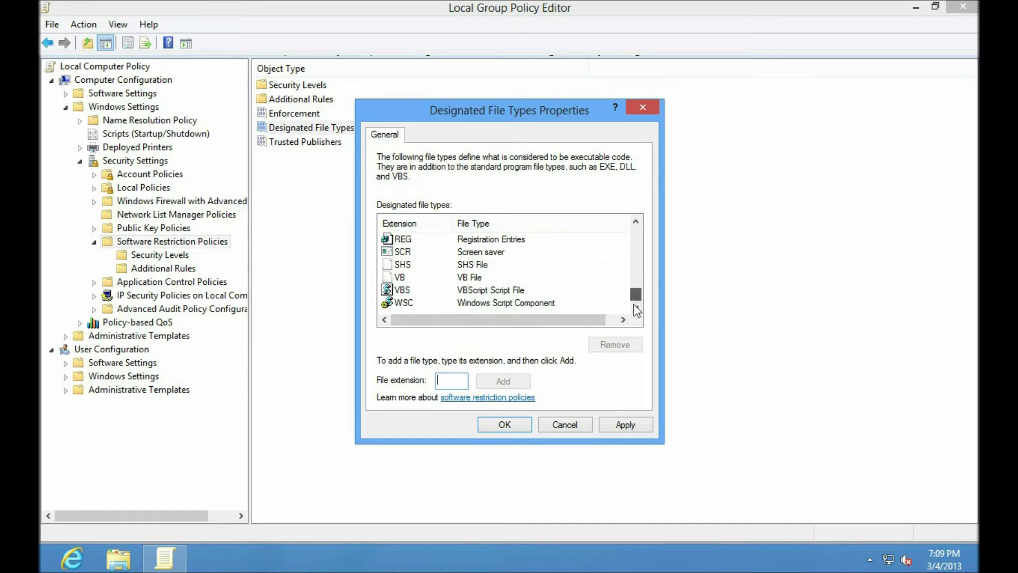
{"action": "left_click", "coordinate": [501, 425]}
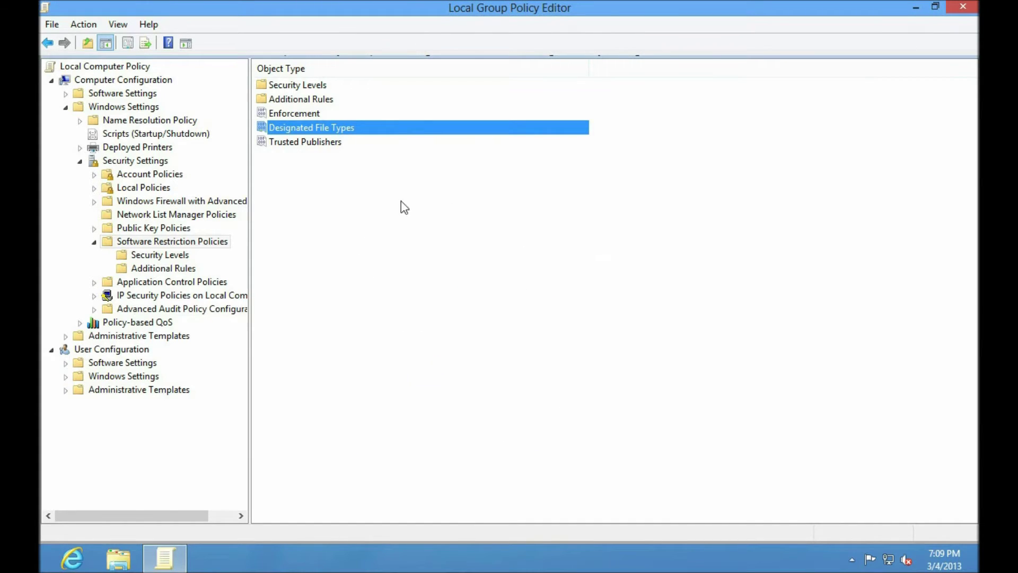
Set Enforcement to all software files, for all users except local administrators
{"action": "double_click", "coordinate": [293, 114]}
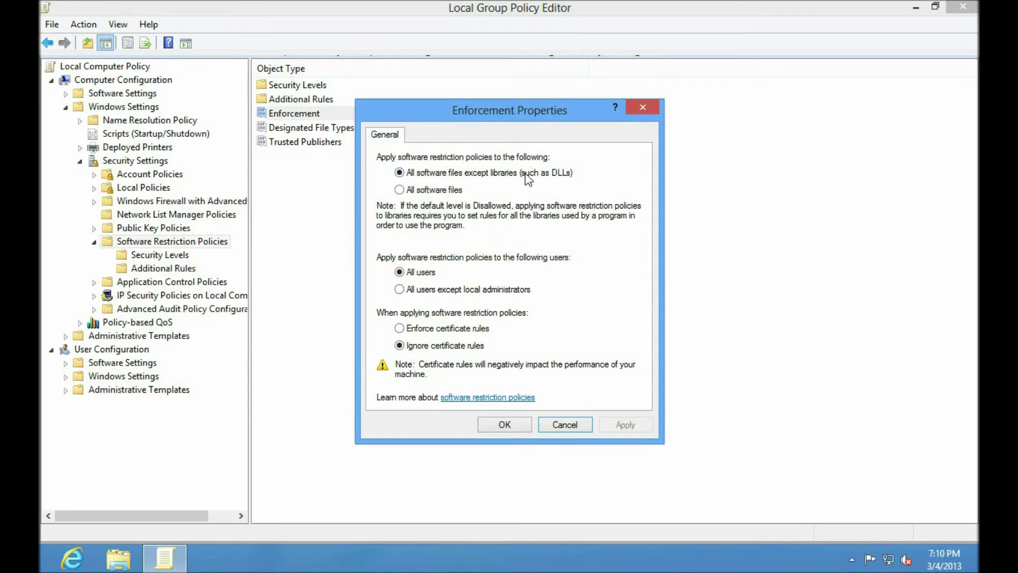
{"action": "left_click", "coordinate": [399, 290]}
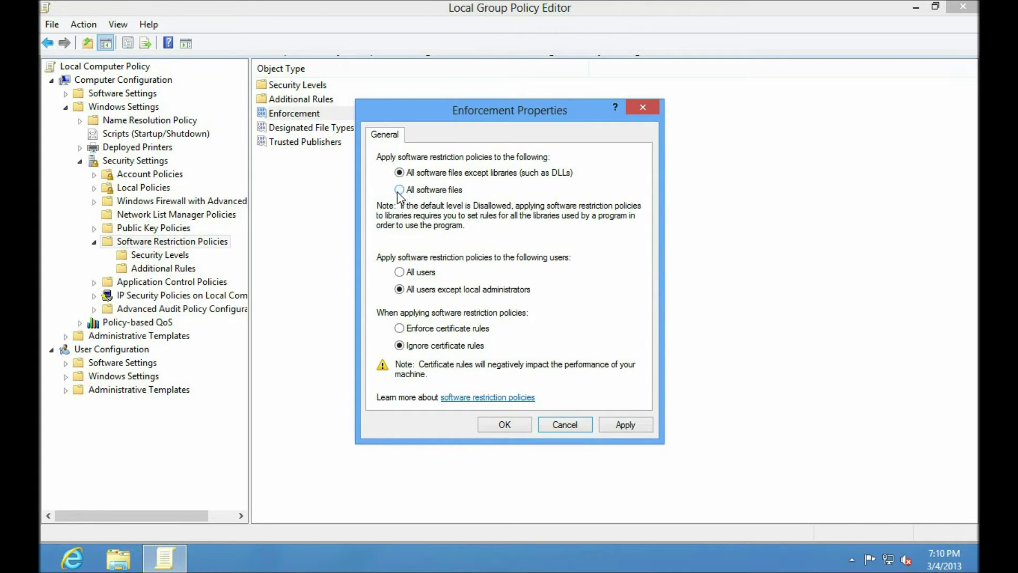
{"action": "left_click", "coordinate": [399, 190]}
{"action": "left_click", "coordinate": [504, 424]}
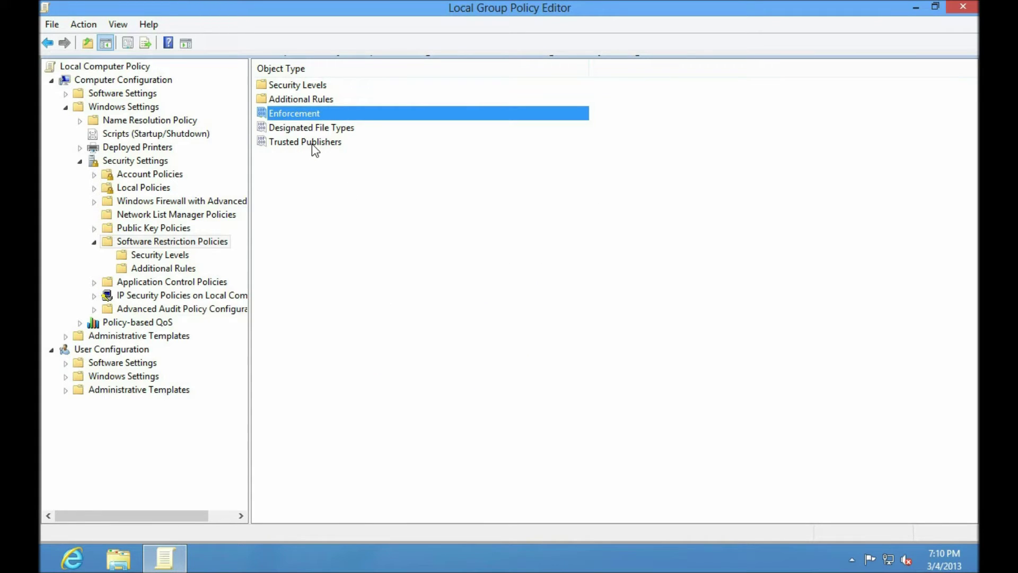
Open Additional Rules and inspect the SystemRoot and ProgramFilesDir Unrestricted path rules
{"action": "left_click", "coordinate": [171, 256]}
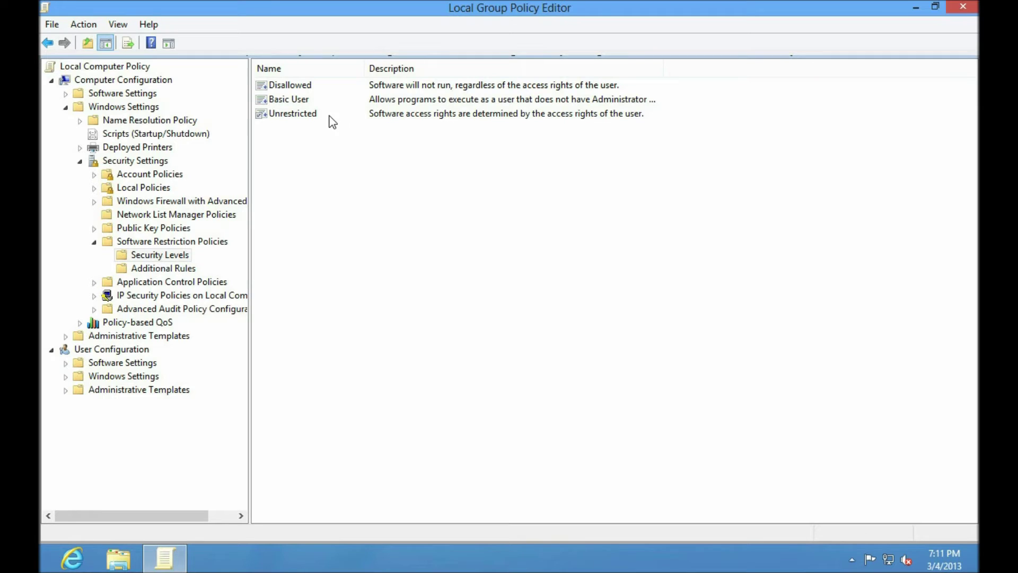
{"action": "left_click", "coordinate": [169, 268]}
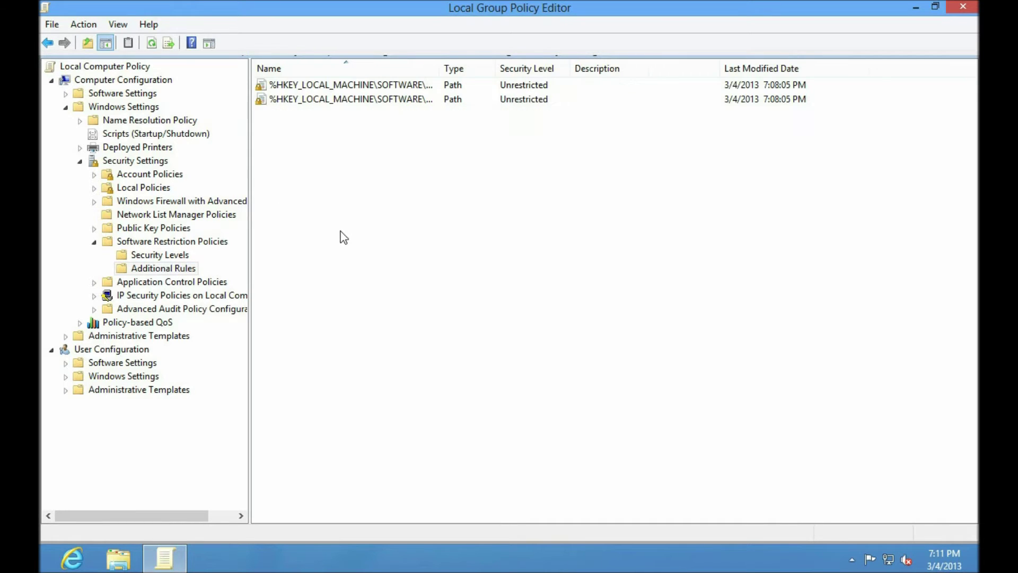
{"action": "left_click_drag", "start_coordinate": [440, 68], "coordinate": [658, 74]}
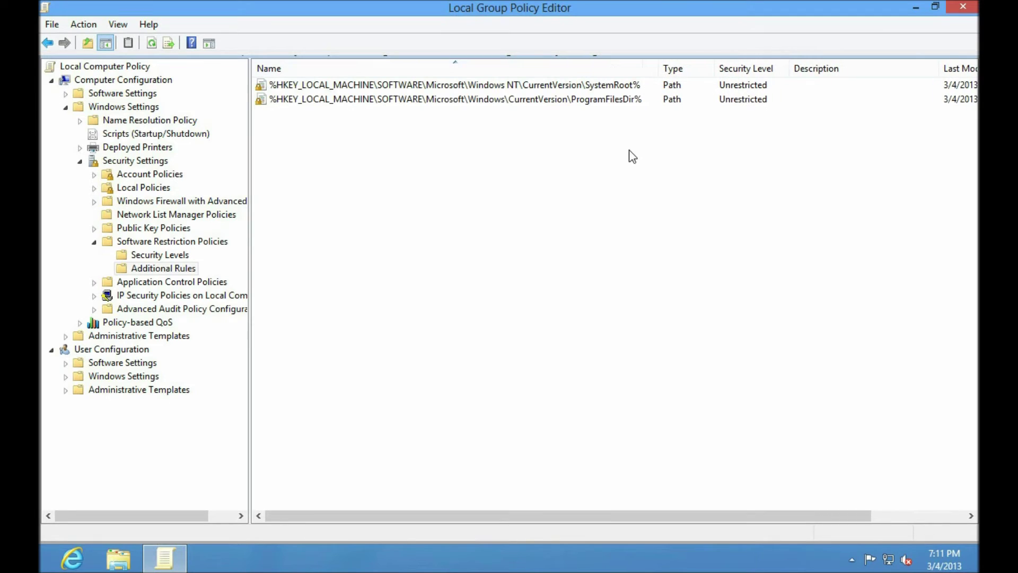
{"action": "left_click", "coordinate": [594, 87]}
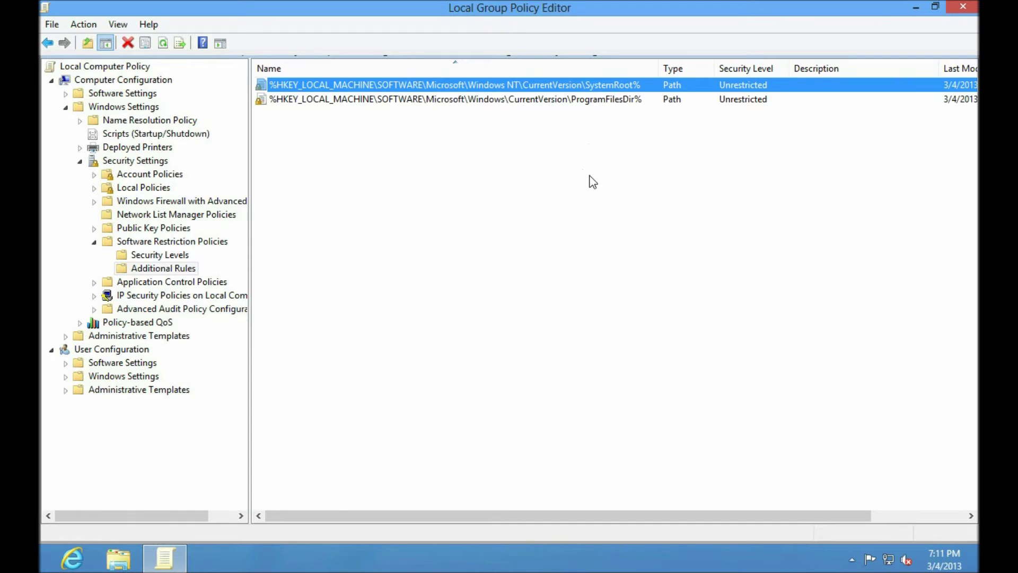
{"action": "left_click", "coordinate": [587, 103]}
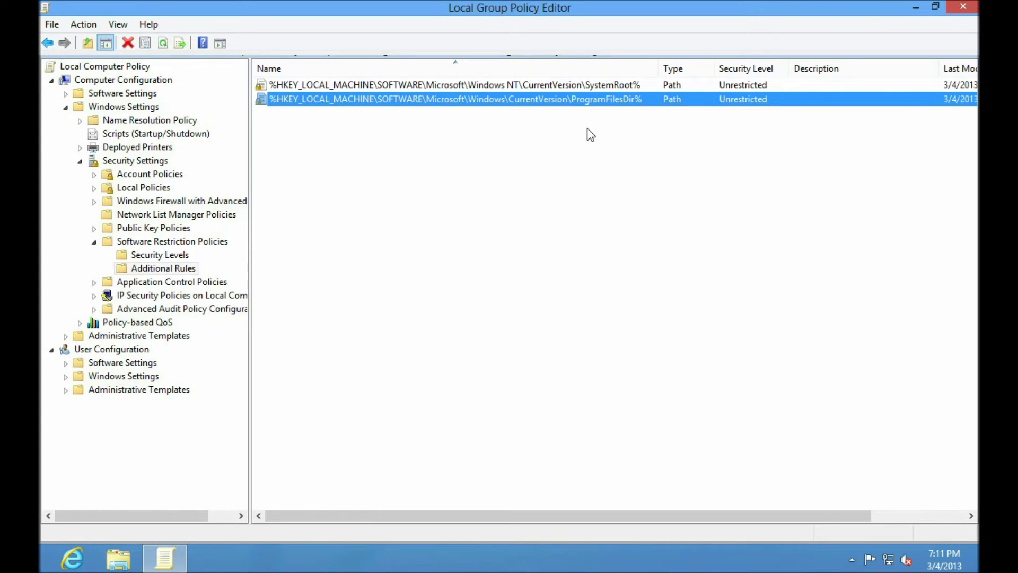
Start a new path rule for %HKEY_LOCAL_MACHINE\SOFTWARE\Microsoft\Windows\CurrentVersion\ProgramFilesDir (x86)%
{"action": "right_click", "coordinate": [513, 152]}
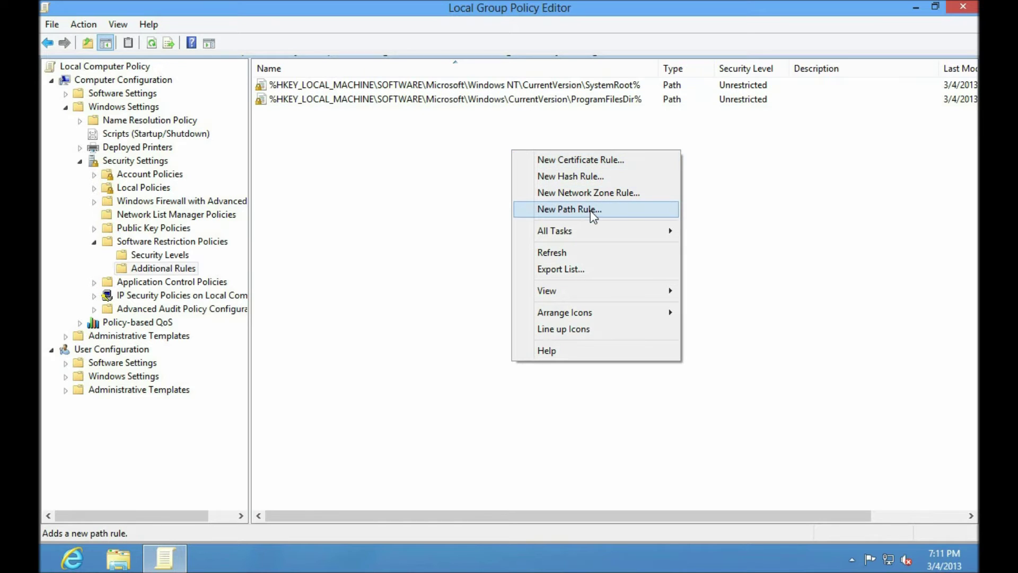
{"action": "left_click", "coordinate": [590, 210]}
{"action": "left_click_drag", "start_coordinate": [554, 122], "coordinate": [602, 149]}
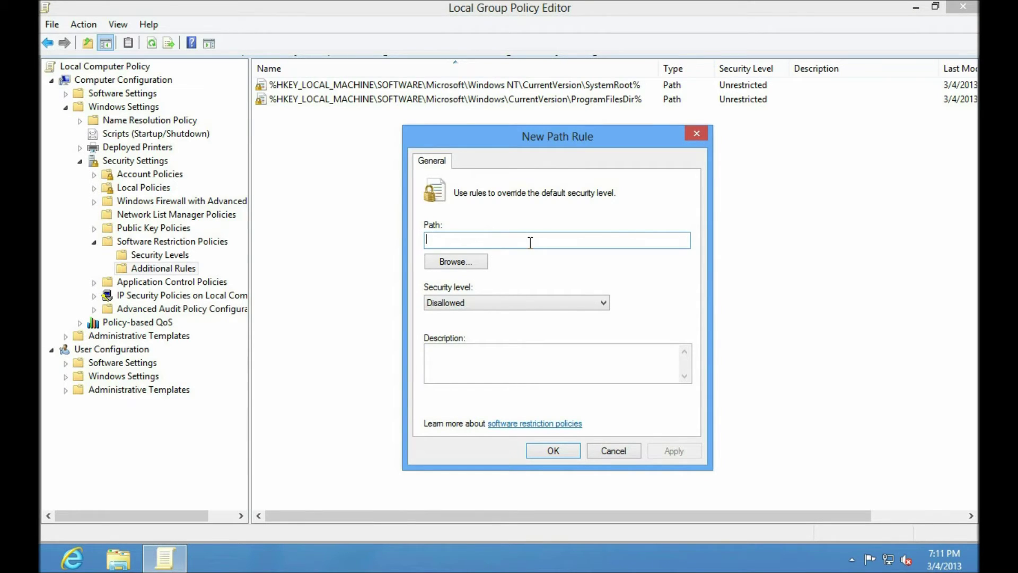
{"action": "type", "text": "%HKEY_LOCAL"}
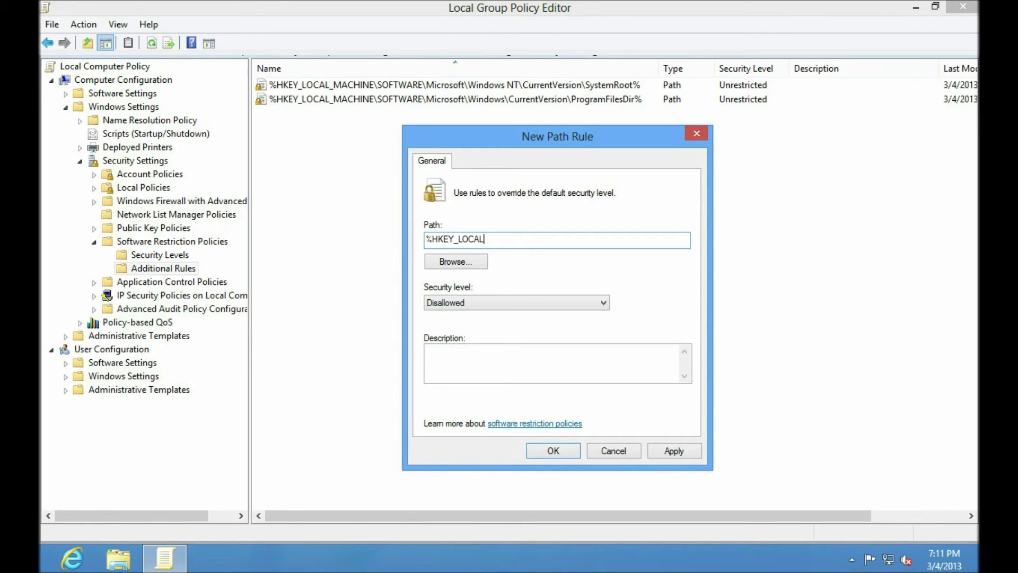
{"action": "type", "text": "_MACHINE\\SOFTWARE\\Mic"}
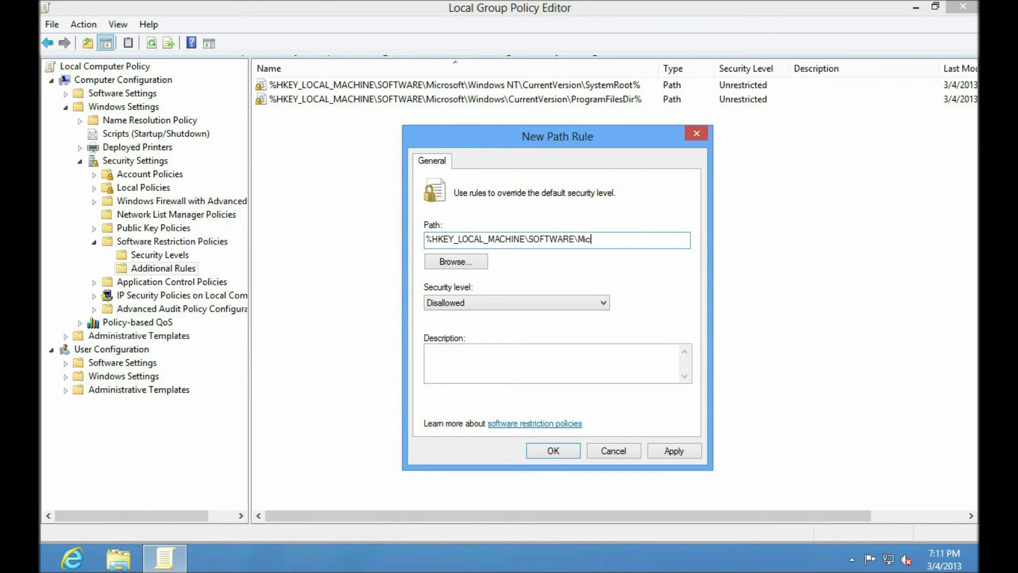
{"action": "type", "text": "rosoft\\Windows\\CurrentVersi"}
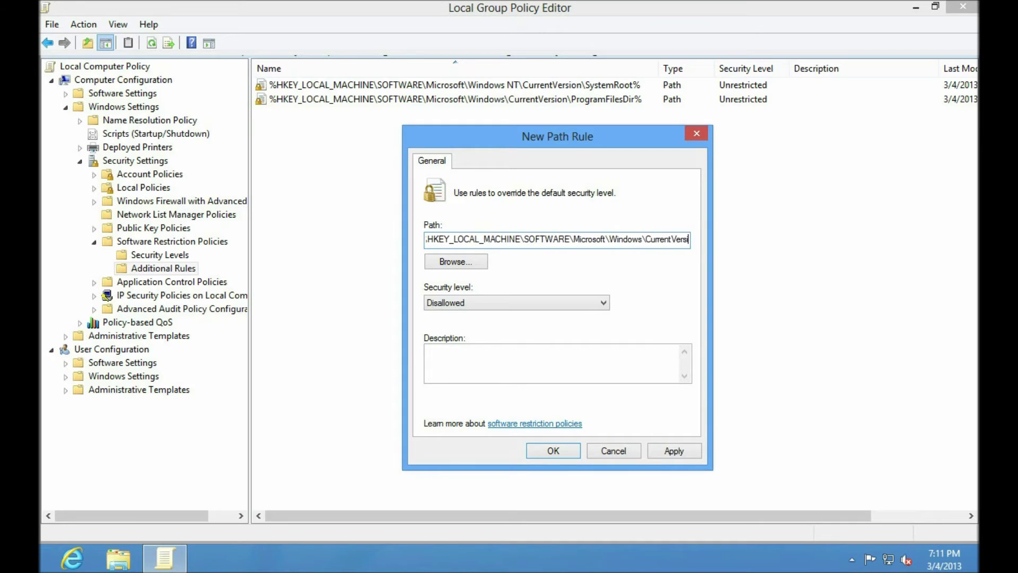
{"action": "type", "text": "on\\Program"}
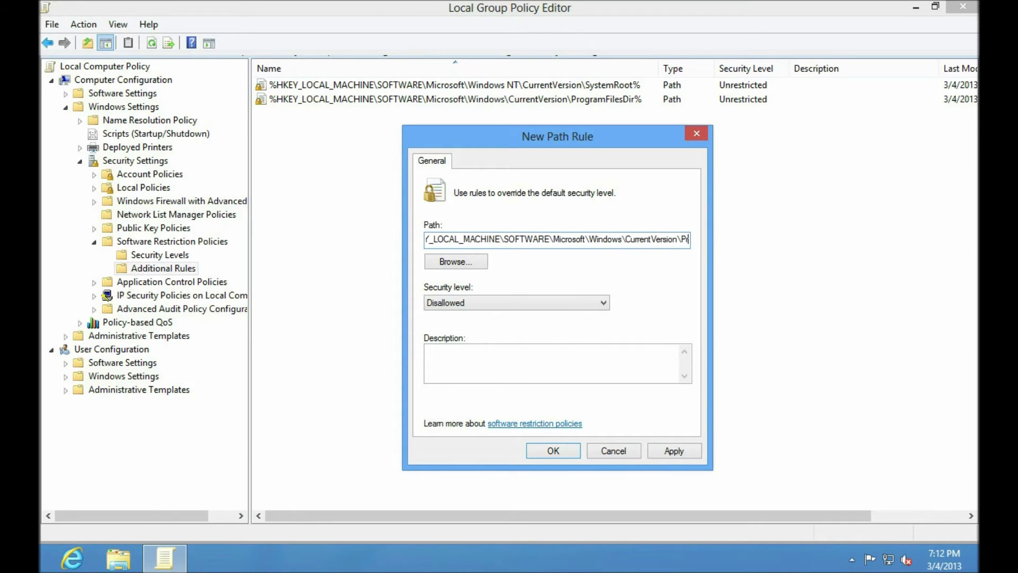
{"action": "type", "text": "FilesDir"}
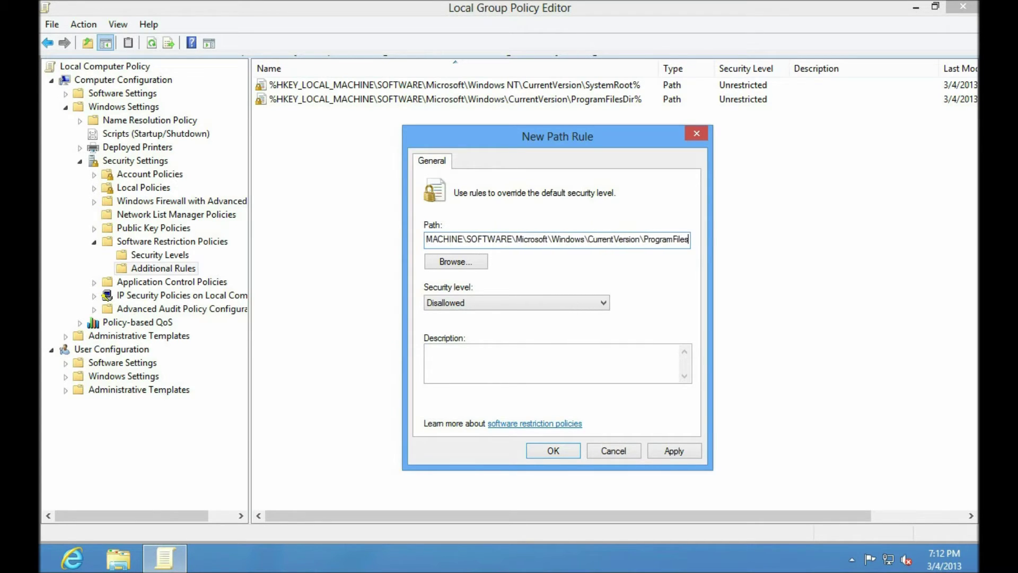
{"action": "type", "text": " (x86)"}
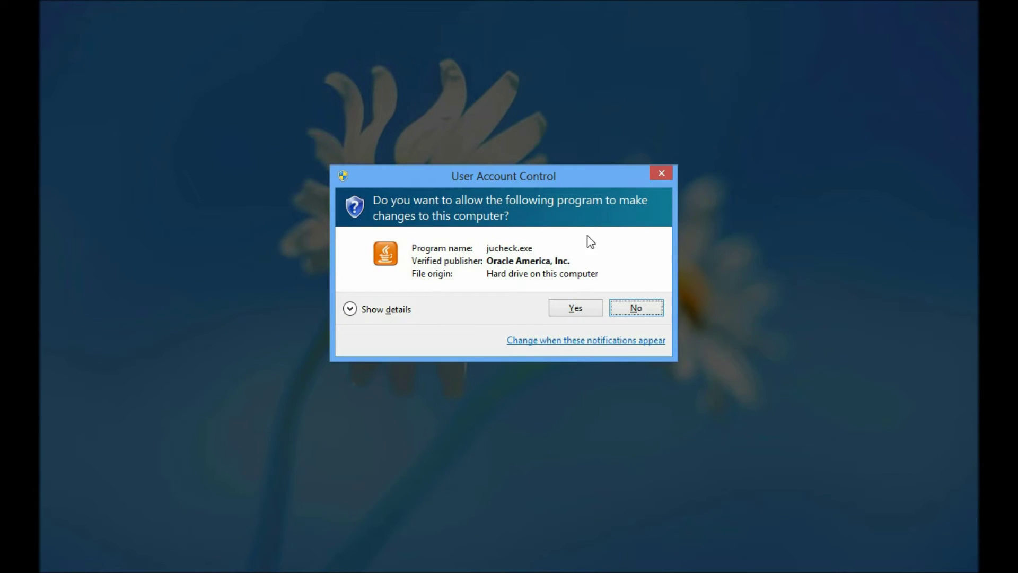
{"action": "left_click", "coordinate": [636, 308]}
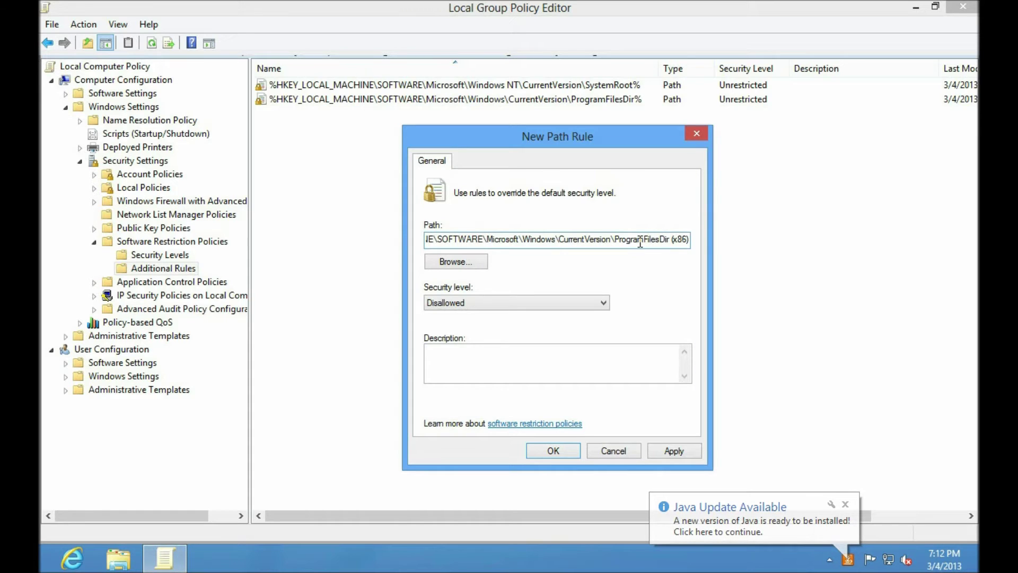
{"action": "key", "text": "Home"}
{"action": "key", "text": "End"}
{"action": "type", "text": ")%"}
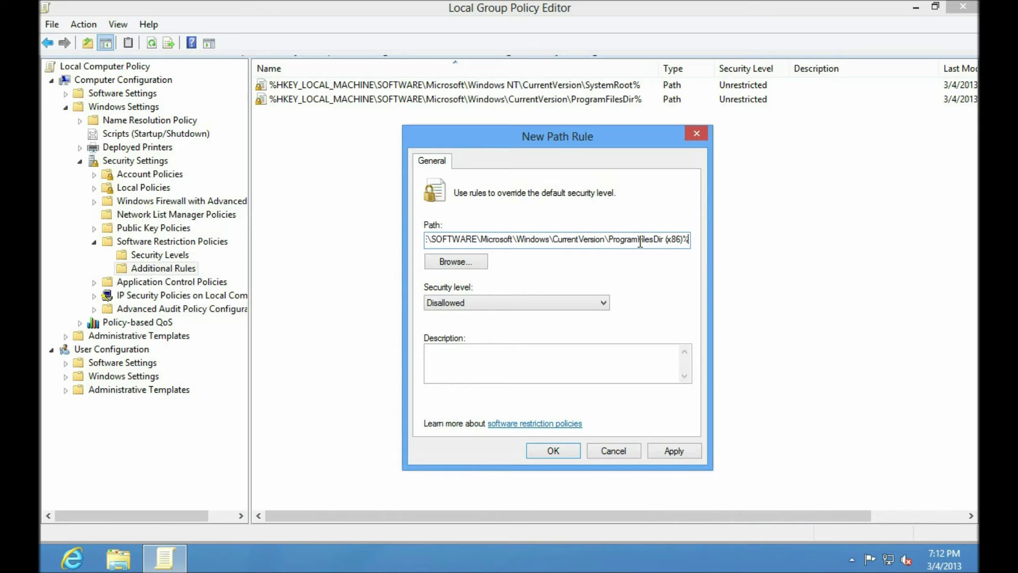
Make the ProgramFilesDir (x86) rule Unrestricted, save it, and compare it with ProgramFilesDir
{"action": "left_click", "coordinate": [602, 303]}
{"action": "left_click", "coordinate": [477, 336]}
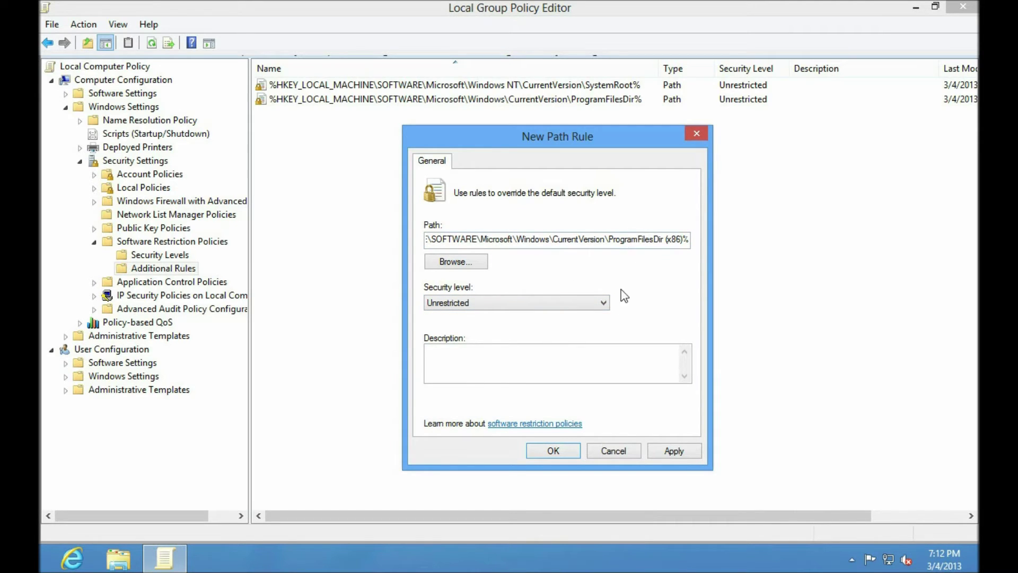
{"action": "left_click", "coordinate": [552, 450]}
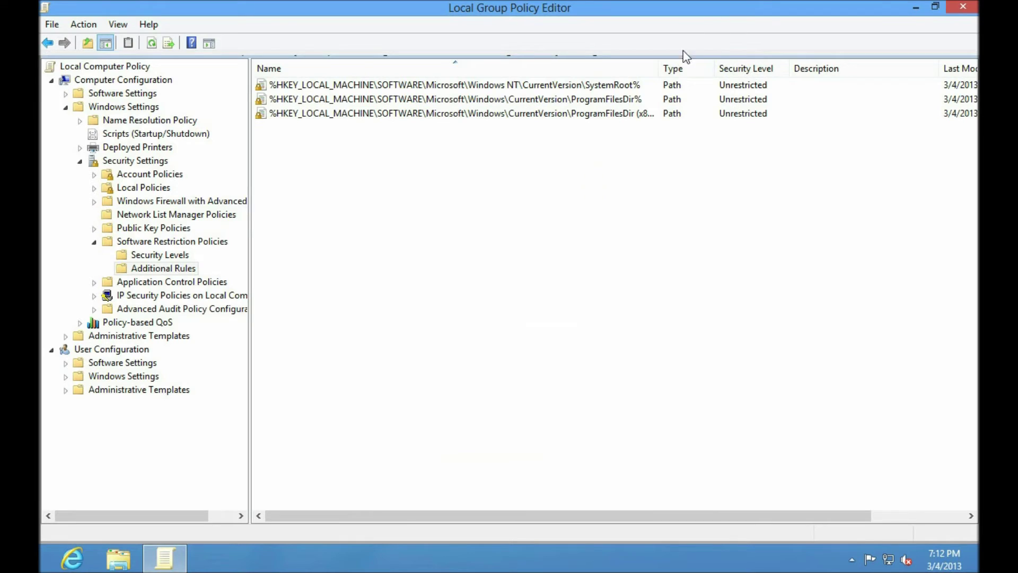
{"action": "left_click_drag", "start_coordinate": [666, 71], "coordinate": [682, 71]}
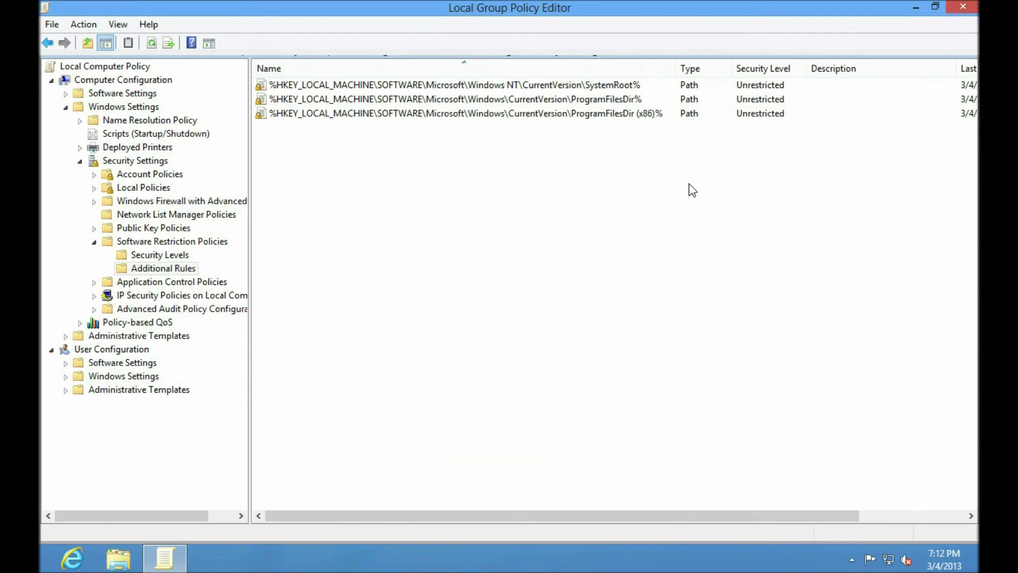
{"action": "left_click", "coordinate": [540, 102]}
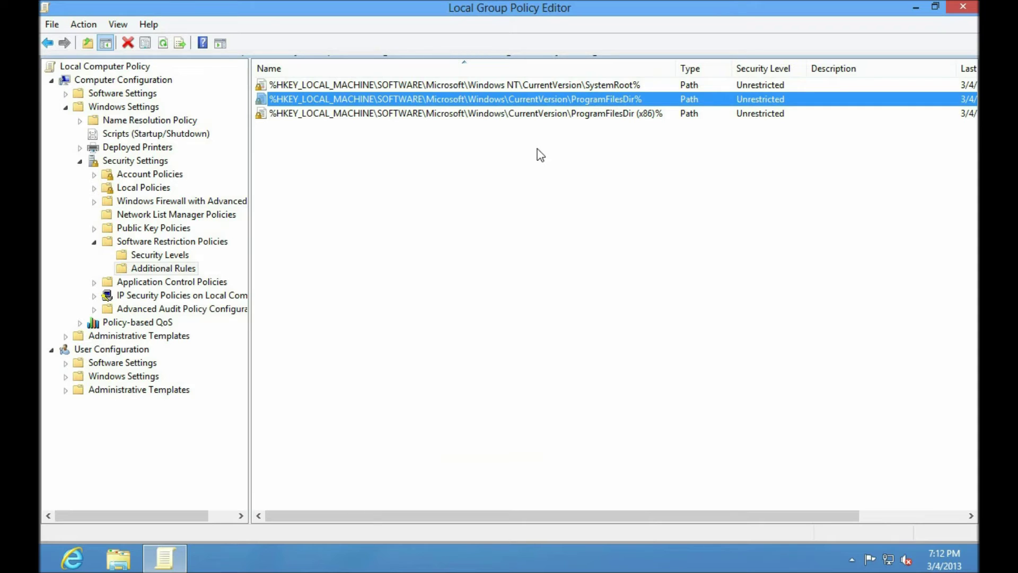
{"action": "left_click", "coordinate": [504, 113]}
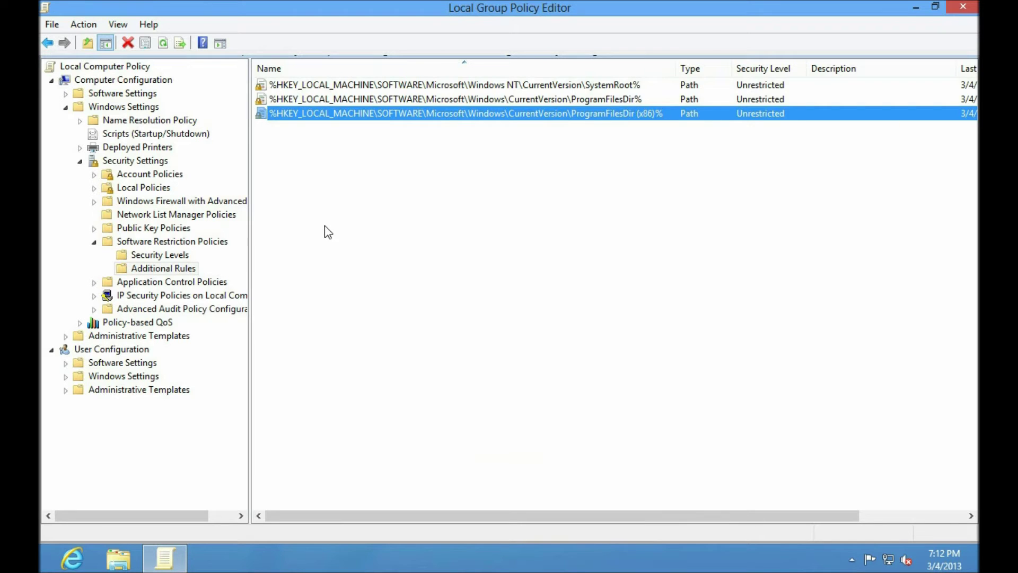
Add a Disallowed path rule for C:\$Recycle.Bin, browsing to the folder on drive C:
{"action": "right_click", "coordinate": [346, 181]}
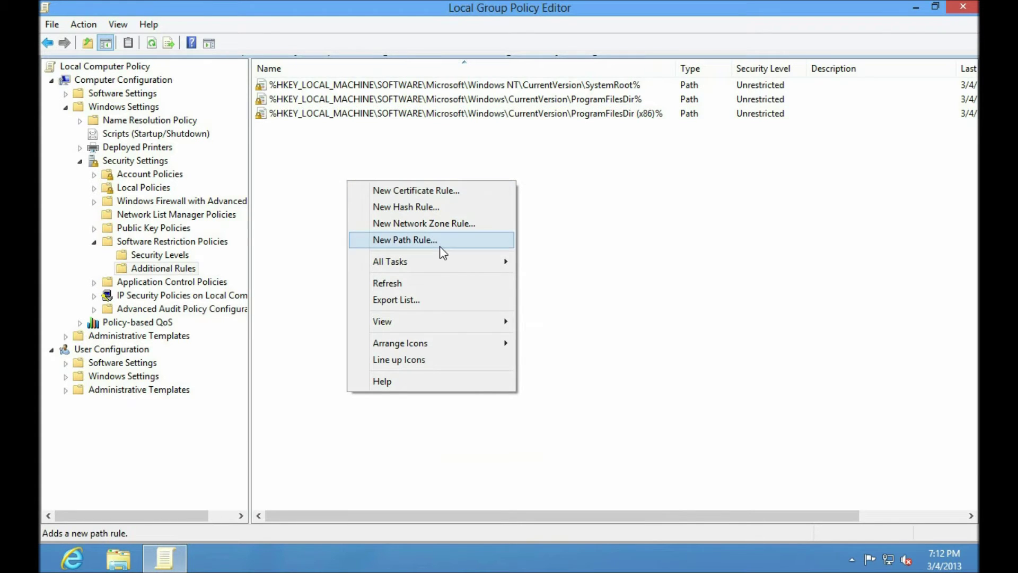
{"action": "left_click", "coordinate": [452, 240]}
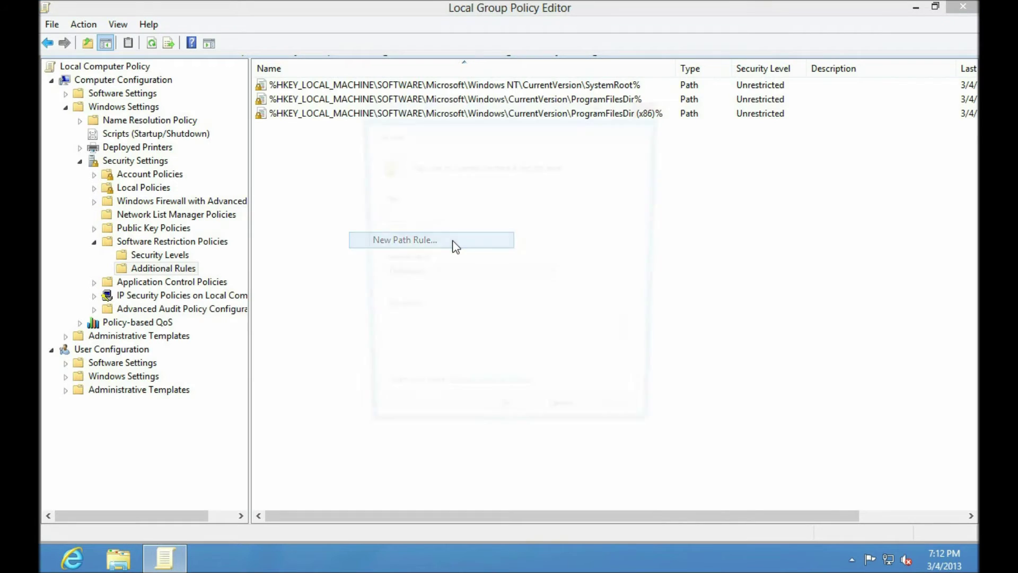
{"action": "left_click", "coordinate": [443, 266]}
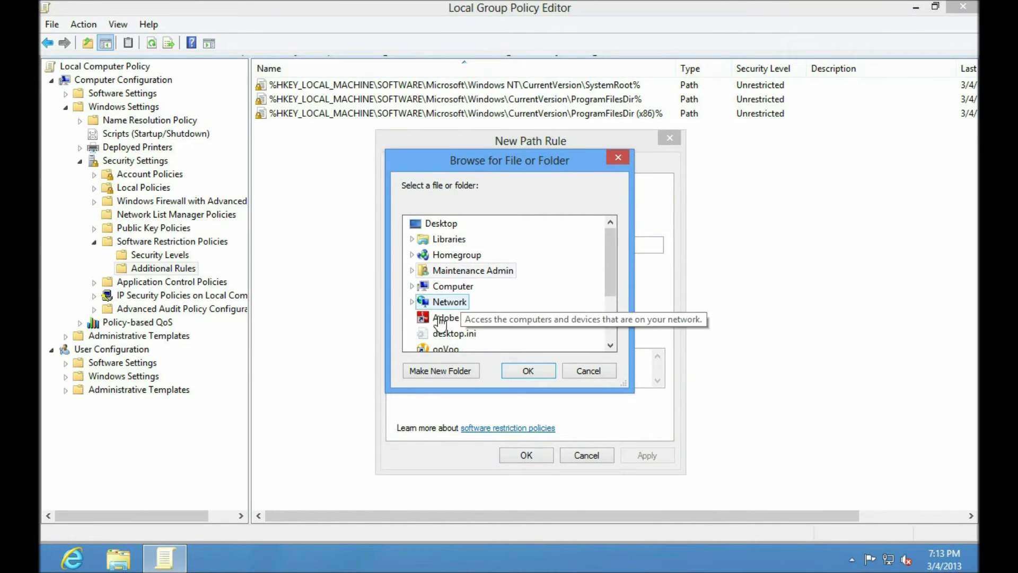
{"action": "left_click", "coordinate": [412, 286]}
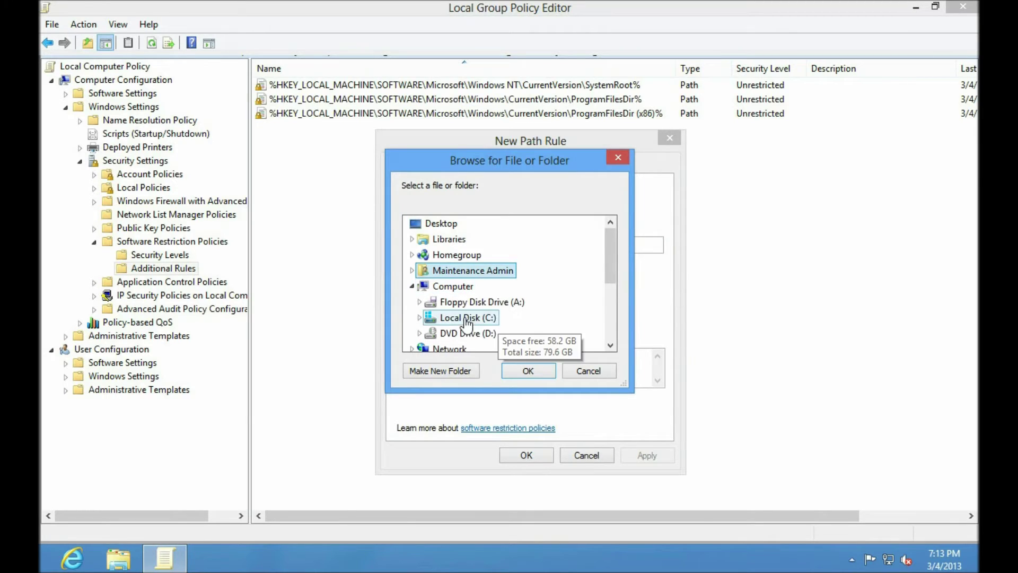
{"action": "double_click", "coordinate": [461, 318]}
{"action": "double_click", "coordinate": [462, 240]}
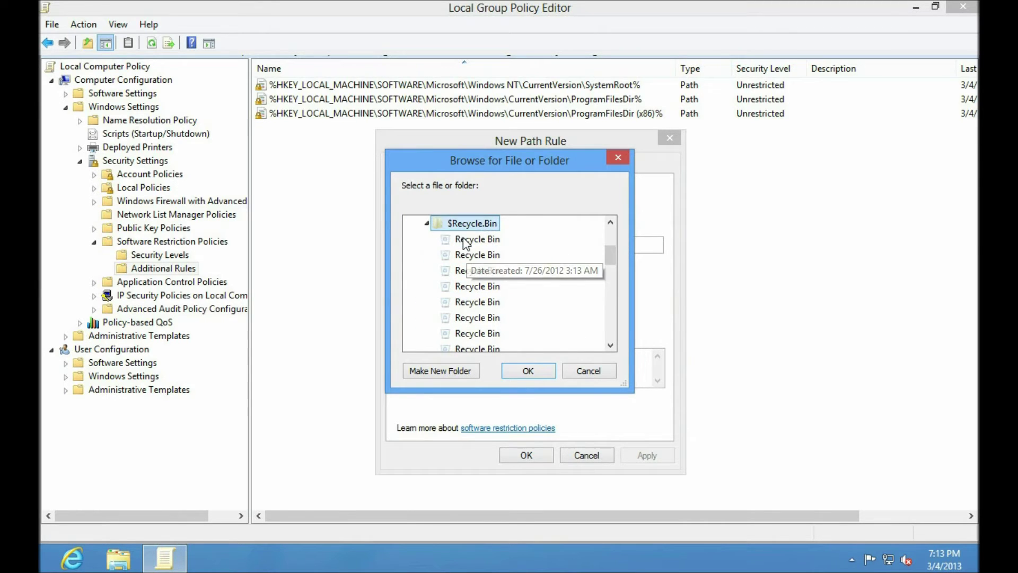
{"action": "left_click", "coordinate": [542, 370]}
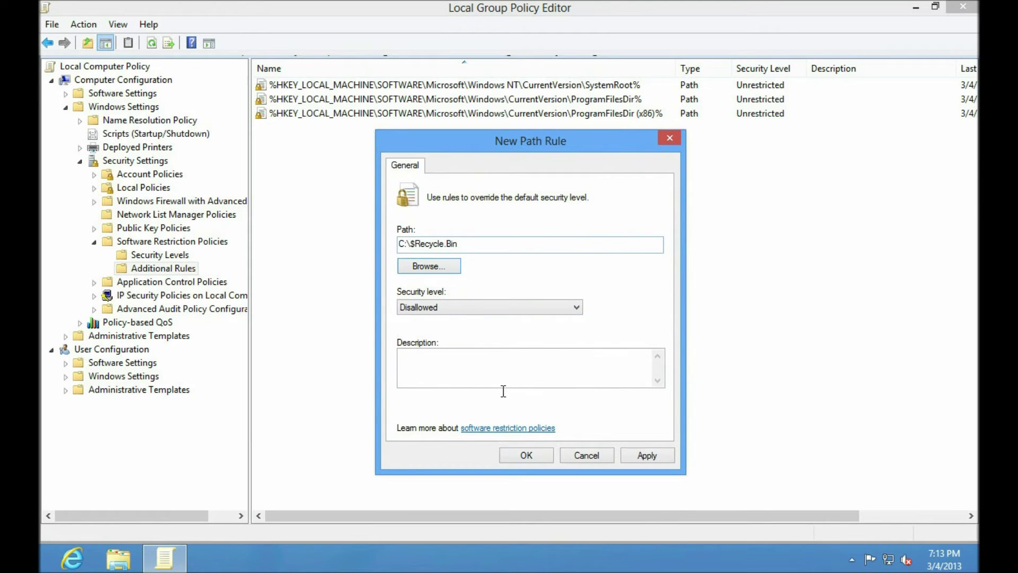
{"action": "left_click", "coordinate": [525, 455]}
{"action": "right_click", "coordinate": [345, 183]}
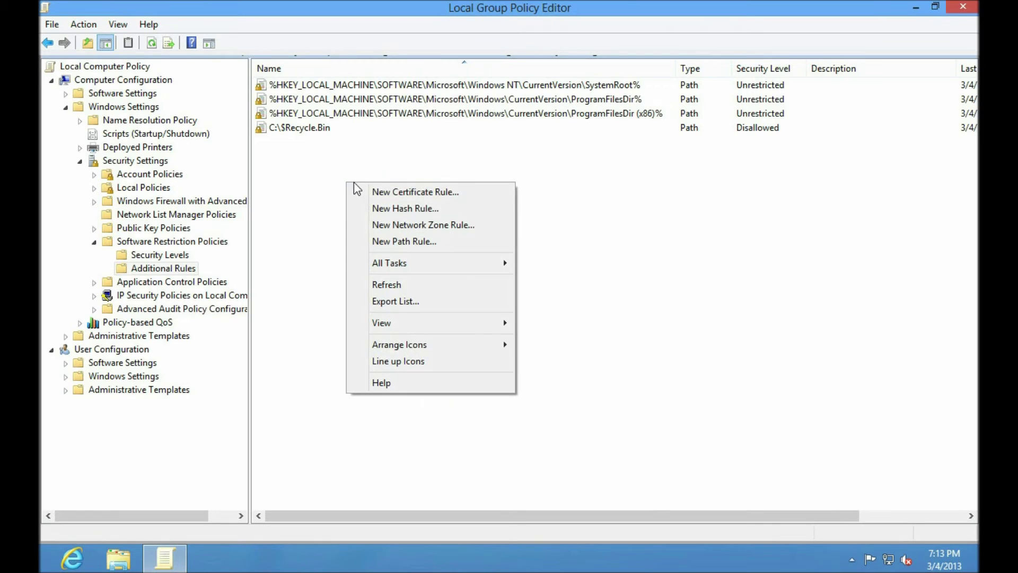
Browse to C:\ProgramData and save it as a Disallowed path rule
{"action": "left_click", "coordinate": [448, 241]}
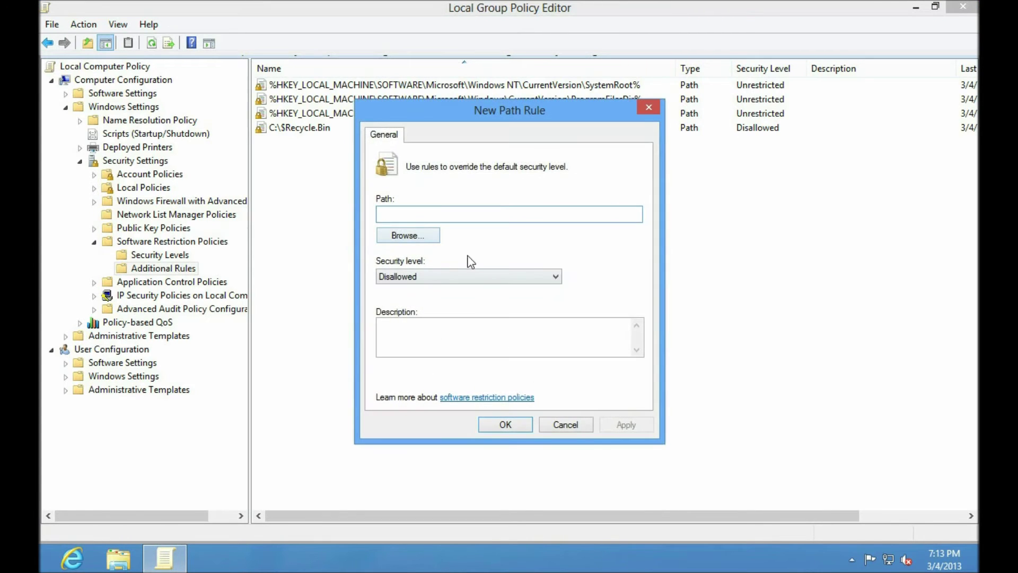
{"action": "left_click", "coordinate": [421, 235]}
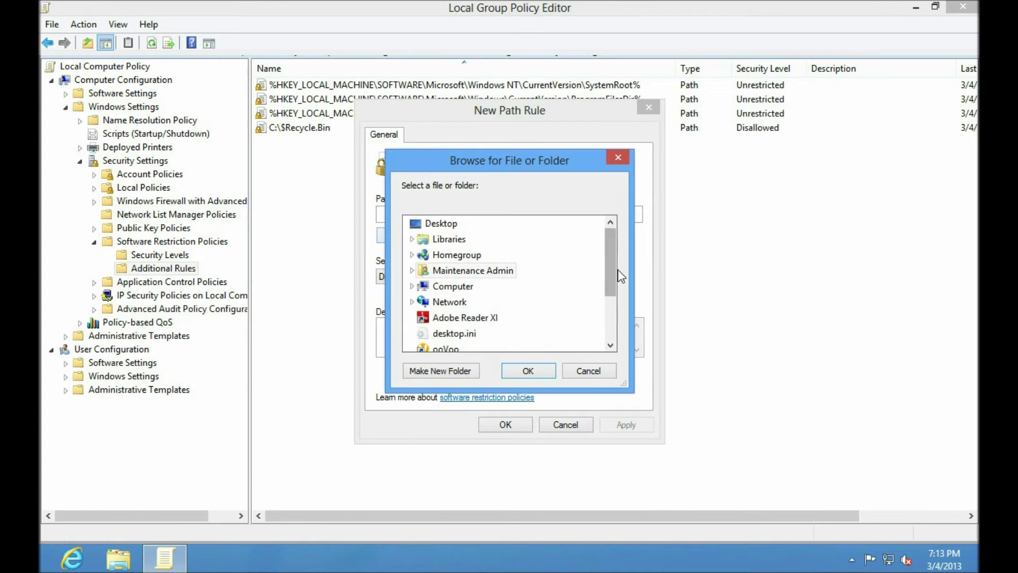
{"action": "left_click", "coordinate": [412, 286]}
{"action": "left_click", "coordinate": [420, 318]}
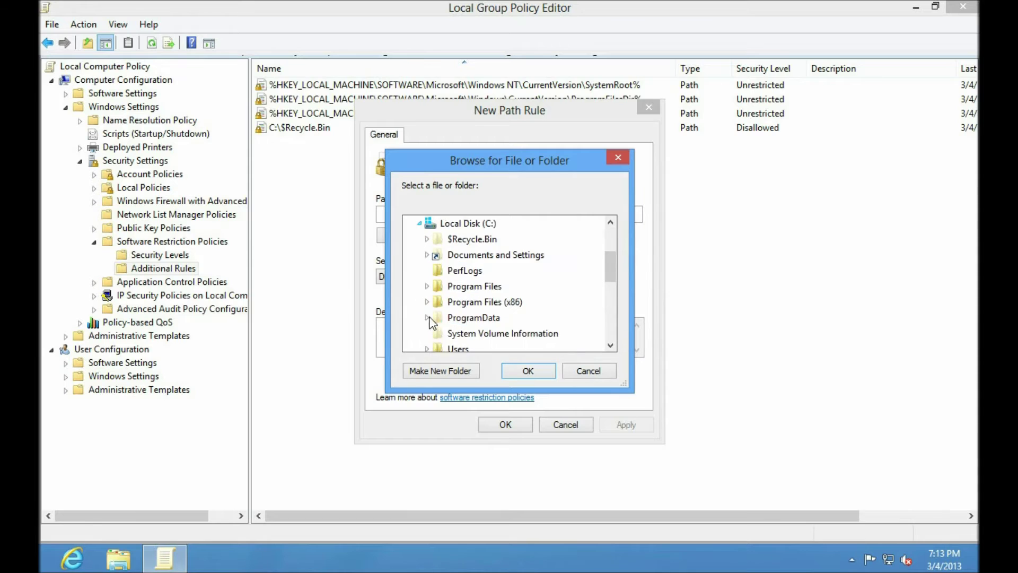
{"action": "mouse_move", "coordinate": [611, 269]}
{"action": "left_mouse_down"}
{"action": "mouse_move", "coordinate": [611, 289]}
{"action": "mouse_move", "coordinate": [609, 260]}
{"action": "left_mouse_up"}
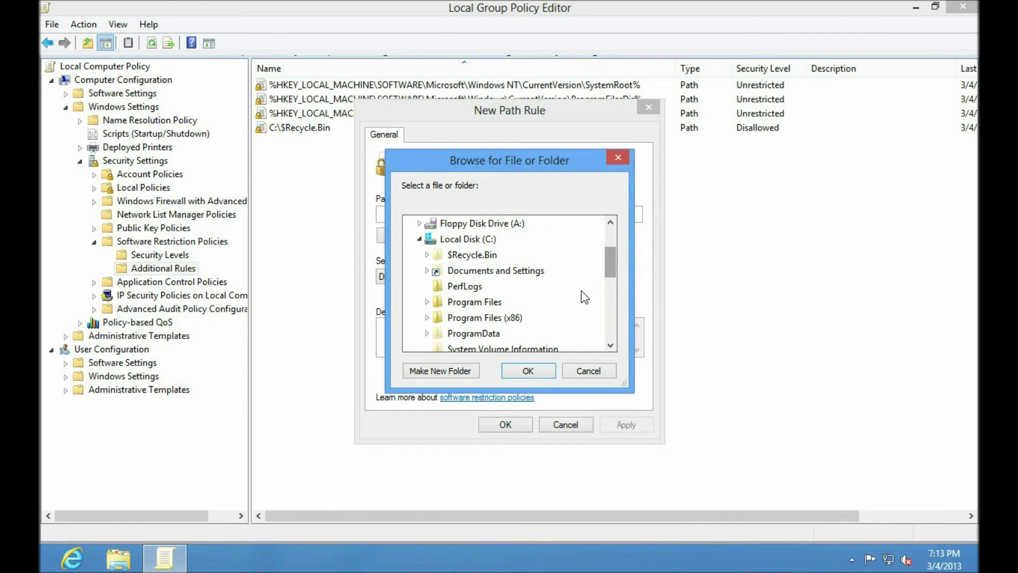
{"action": "left_click", "coordinate": [478, 334]}
{"action": "double_click", "coordinate": [480, 334]}
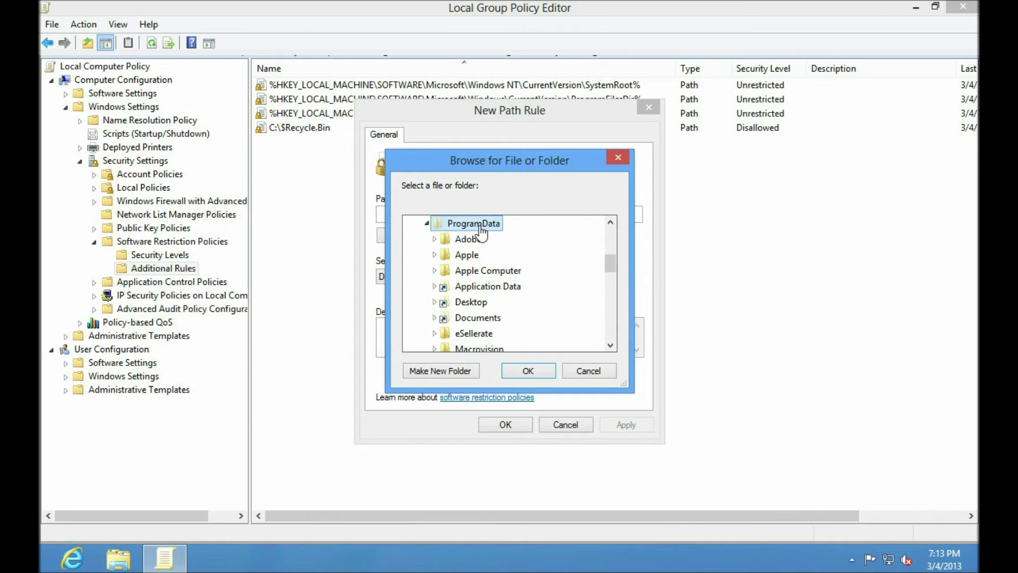
{"action": "left_click", "coordinate": [528, 371]}
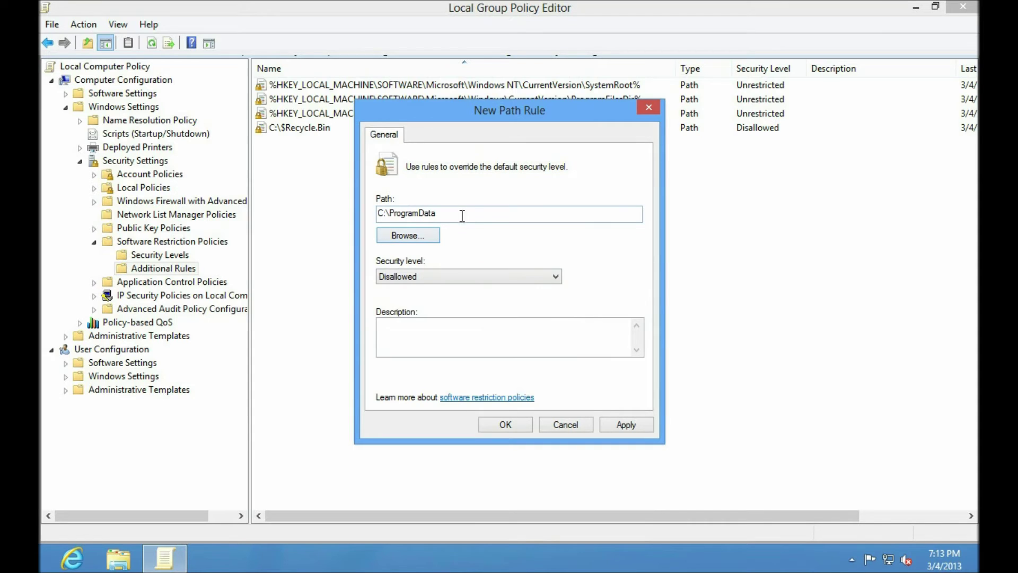
{"action": "left_click", "coordinate": [507, 425]}
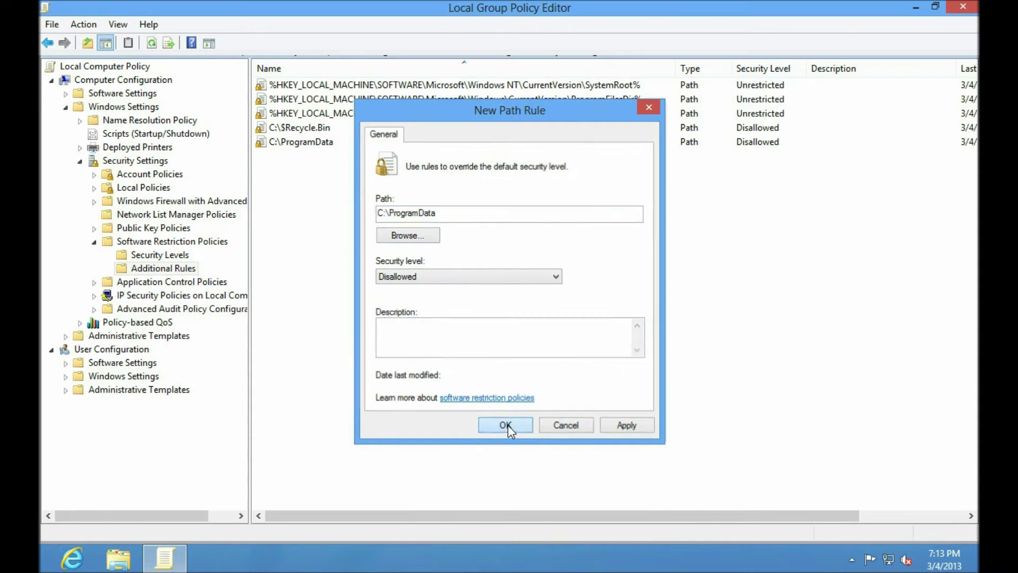
{"action": "right_click", "coordinate": [371, 198]}
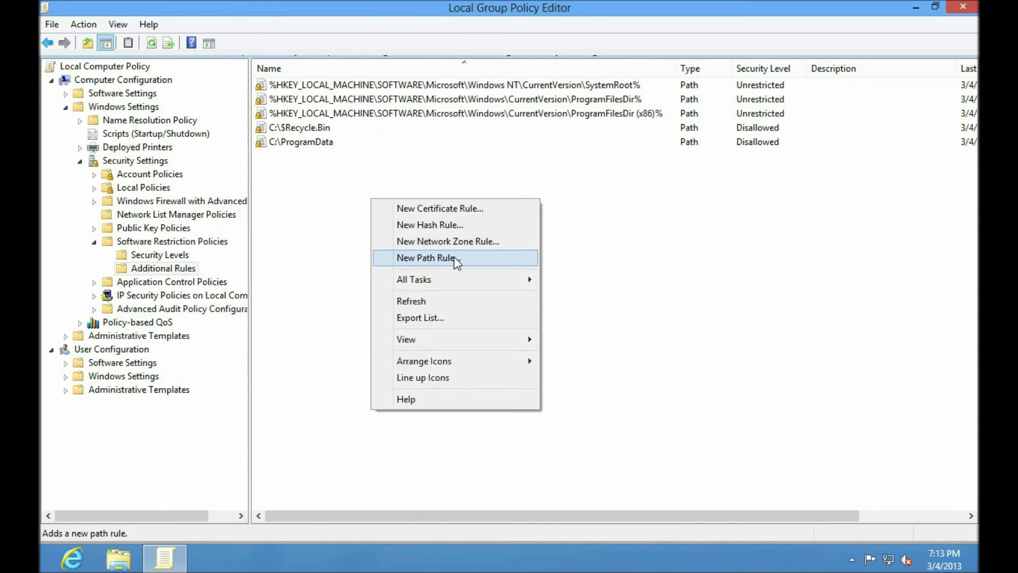
Add a Disallowed path rule for %userprofile%, then view the Software Restriction Policies overview
{"action": "left_click", "coordinate": [454, 257]}
{"action": "type", "text": "%userprofile%"}
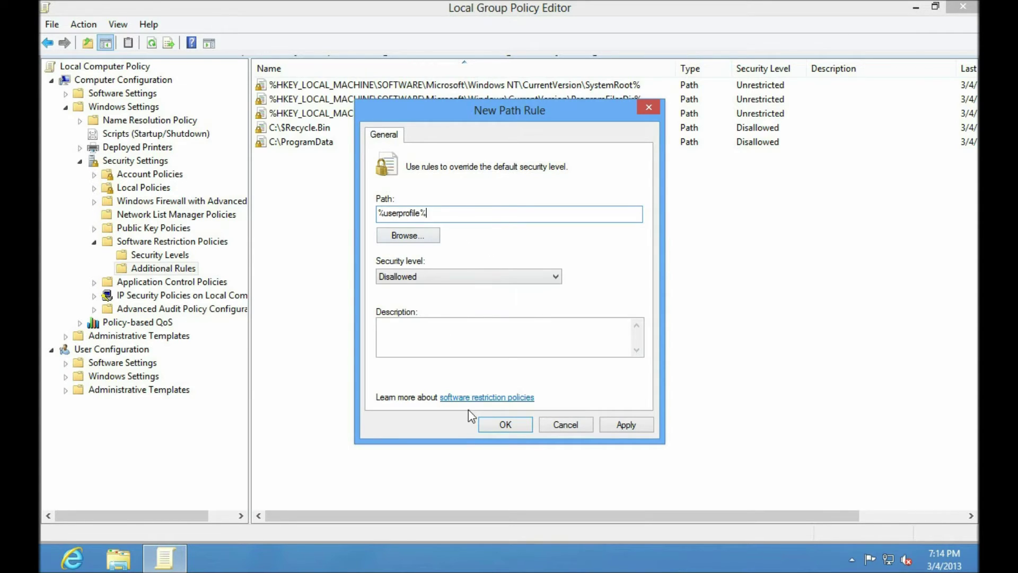
{"action": "left_click", "coordinate": [507, 425]}
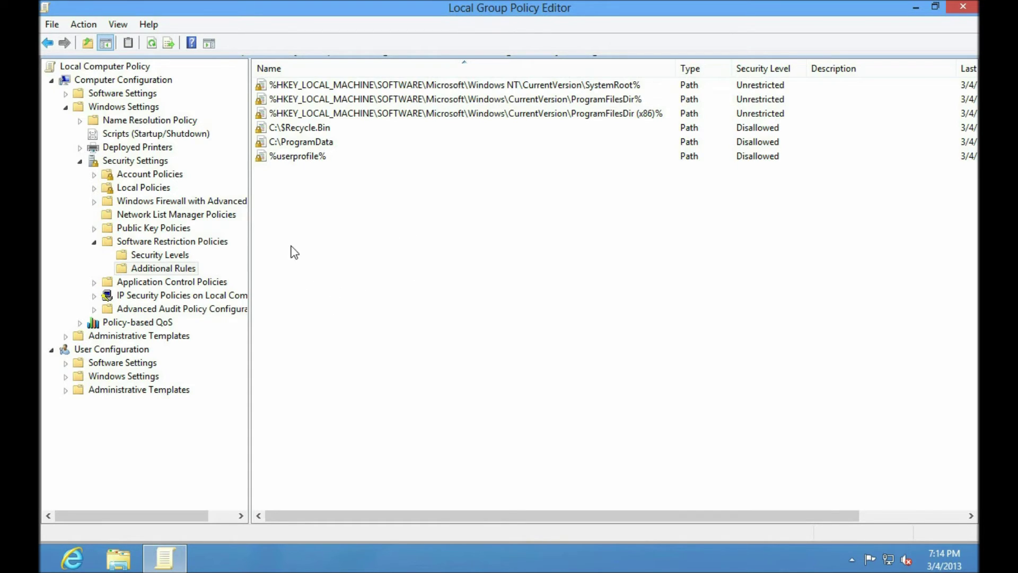
{"action": "left_click", "coordinate": [203, 245]}
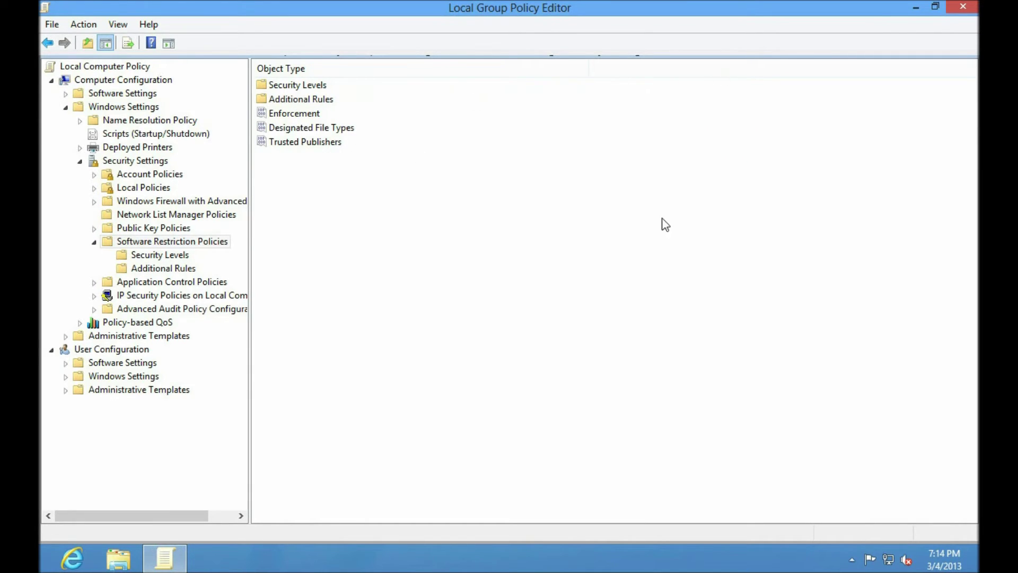
Close the Group Policy Editor and restart the PC from the Settings charm
{"action": "left_click", "coordinate": [961, 12]}
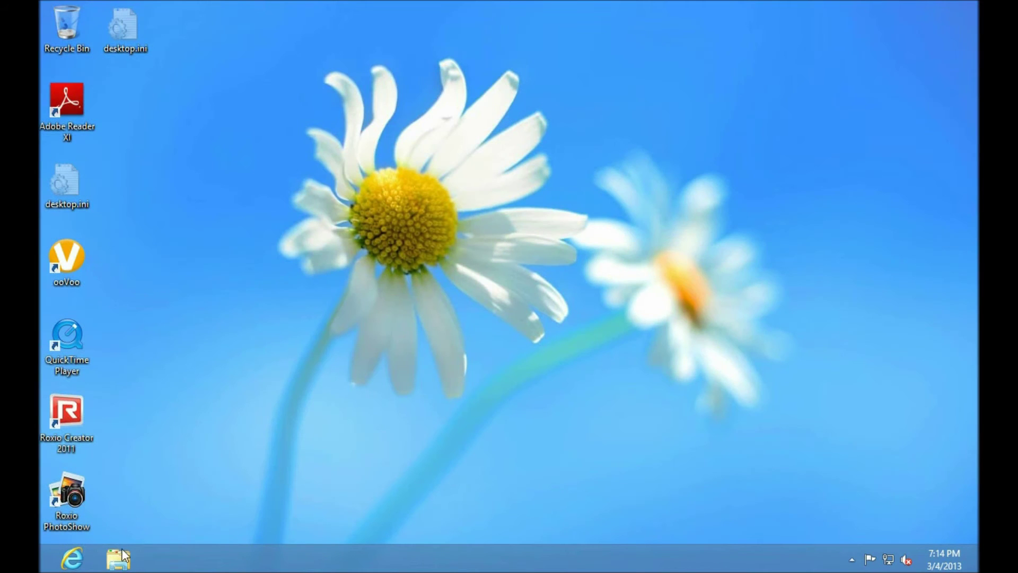
{"action": "key", "text": "super"}
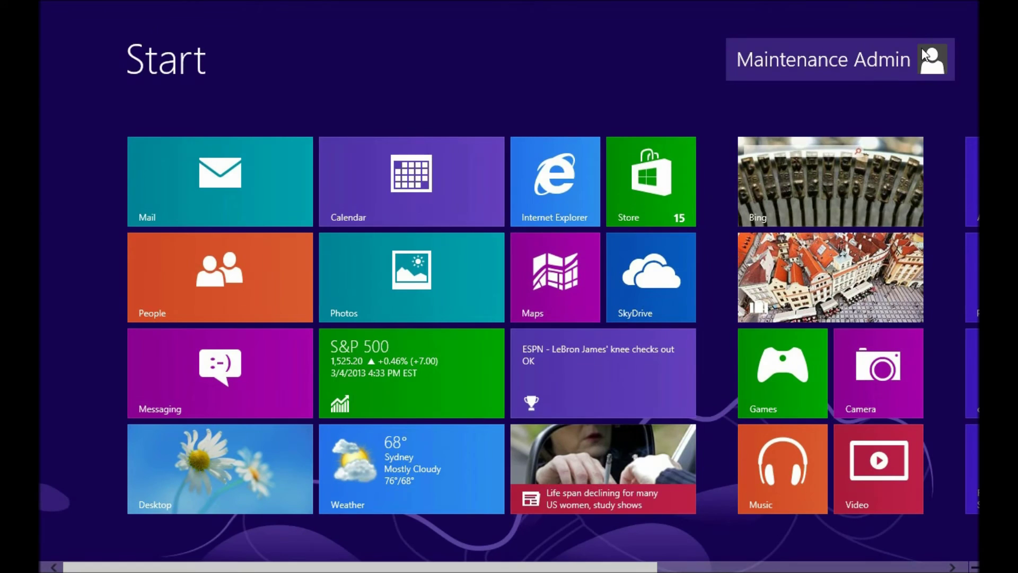
{"action": "mouse_move", "coordinate": [966, 303]}
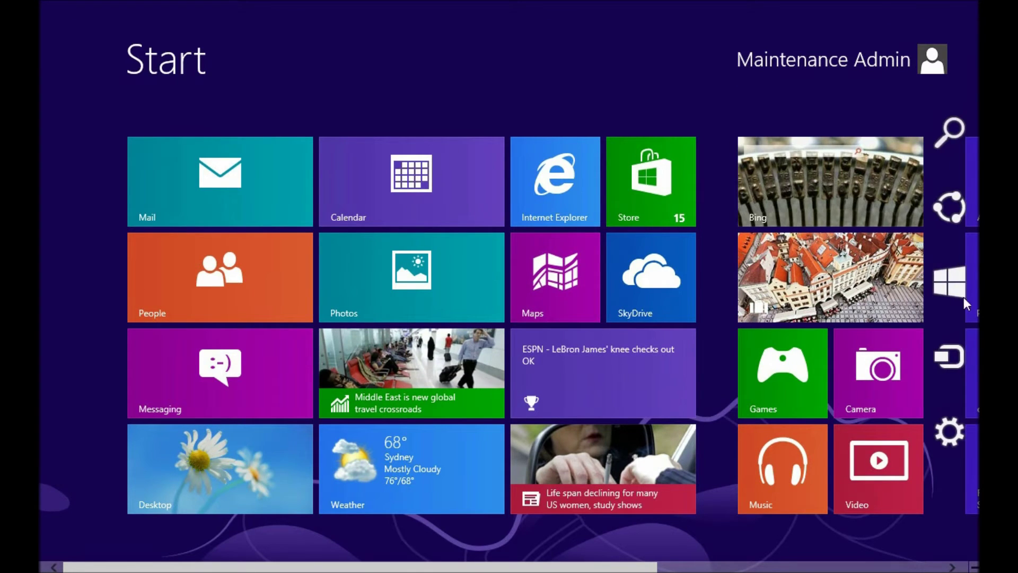
{"action": "left_click", "coordinate": [949, 432]}
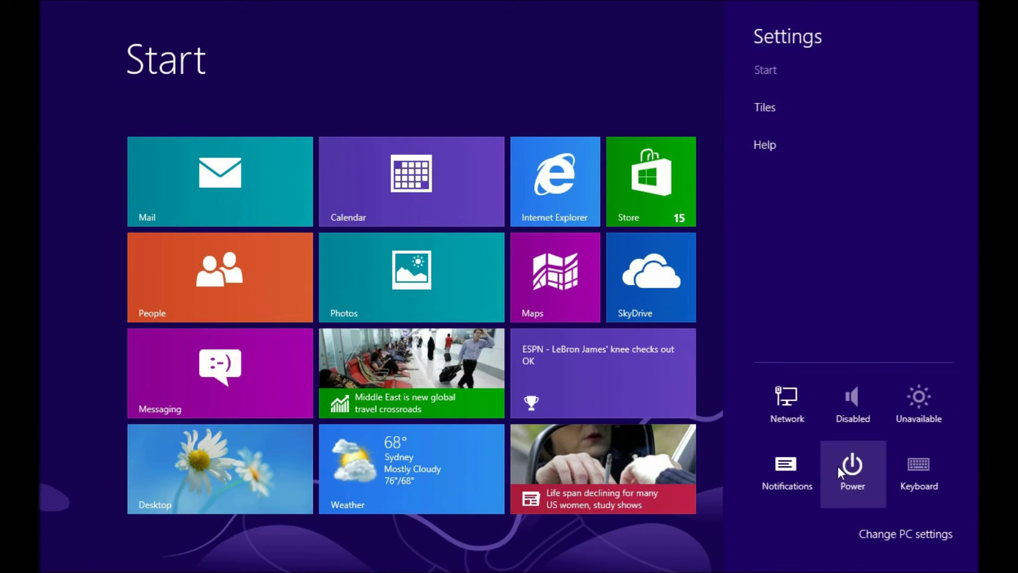
{"action": "left_click", "coordinate": [838, 469]}
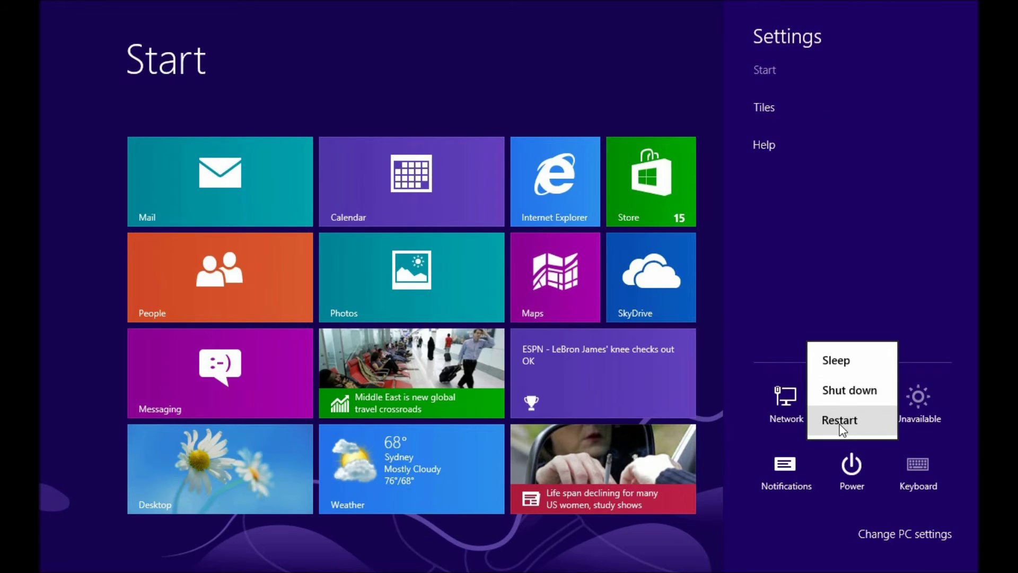
{"action": "left_click", "coordinate": [841, 424]}
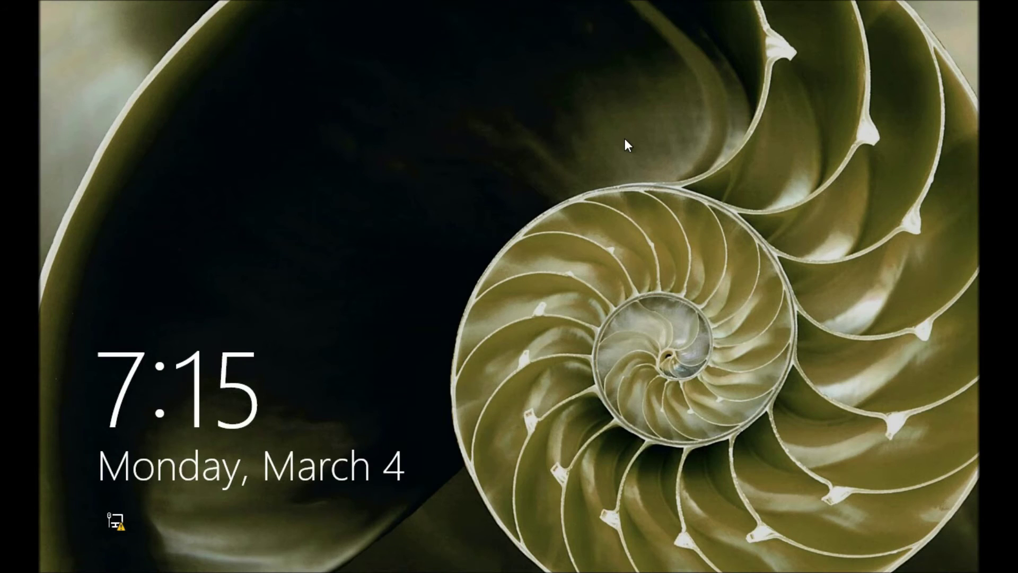
Sign back in to the administrator account with its password
{"action": "left_click", "coordinate": [622, 141]}
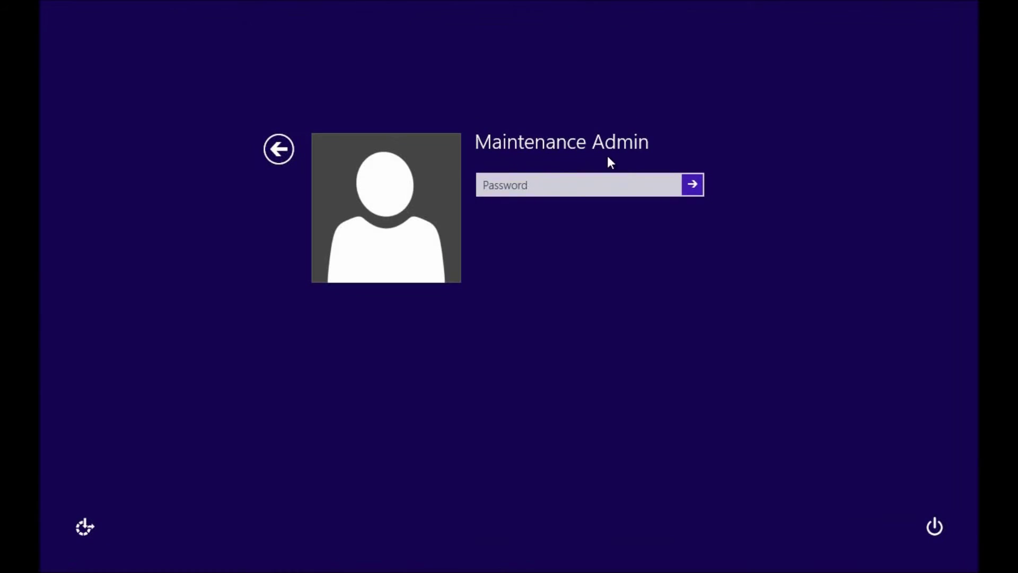
{"action": "type", "text": "P"}
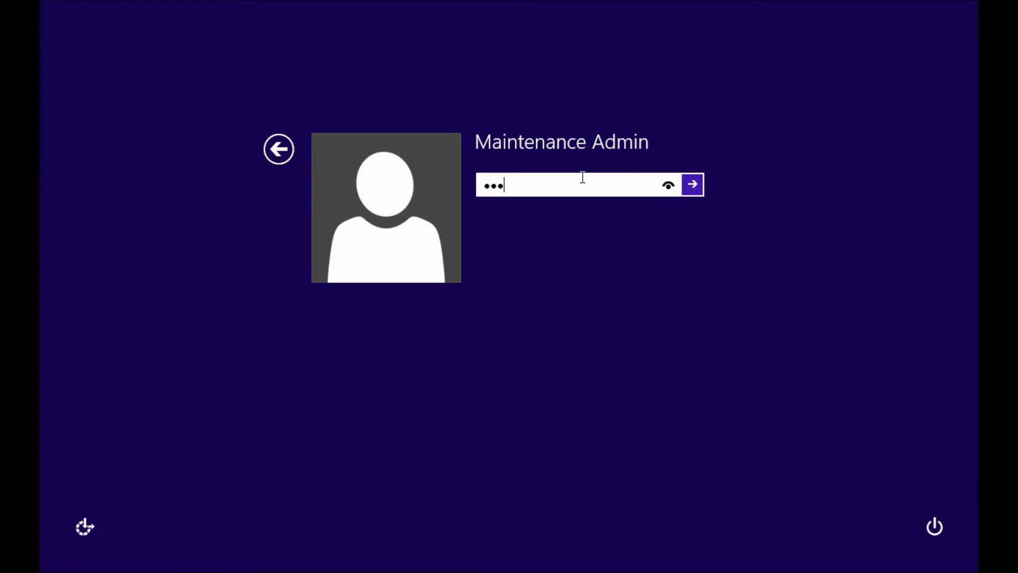
{"action": "key", "text": "BackSpace"}
{"action": "key", "text": "BackSpace"}
{"action": "key", "text": "BackSpace"}
{"action": "key", "text": "BackSpace"}
{"action": "key", "text": "BackSpace"}
{"action": "key", "text": "BackSpace"}
{"action": "key", "text": "BackSpace"}
{"action": "type", "text": "Password1"}
{"action": "key", "text": "Return"}
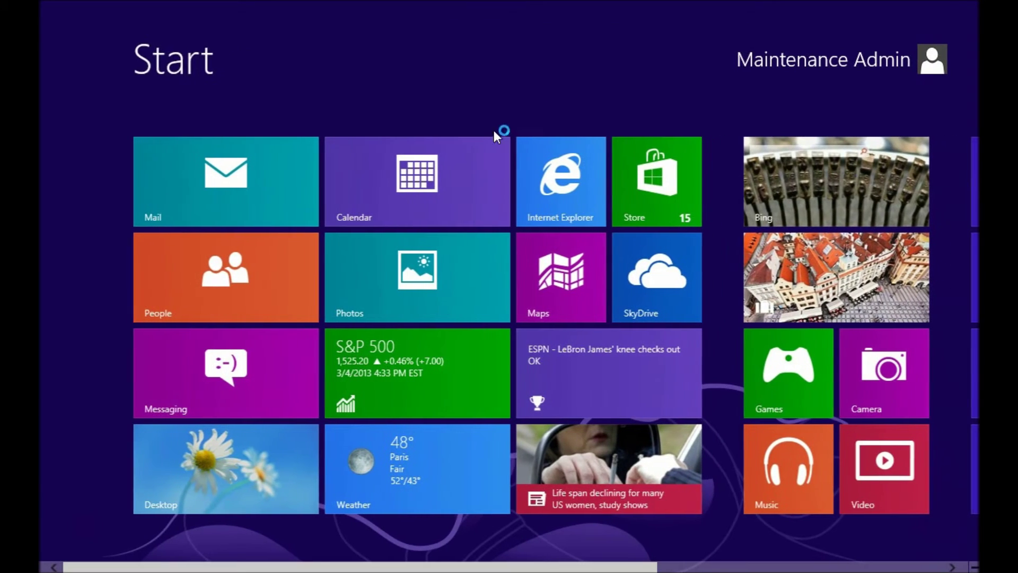
Open Public Downloads under Documents > Public Documents in File Explorer
{"action": "left_click", "coordinate": [228, 461]}
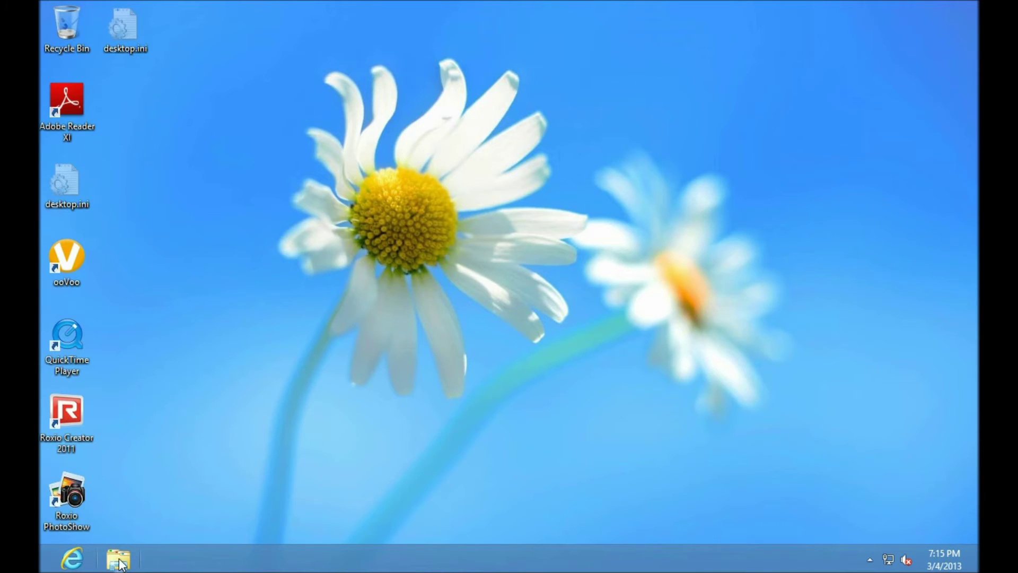
{"action": "left_click", "coordinate": [118, 561]}
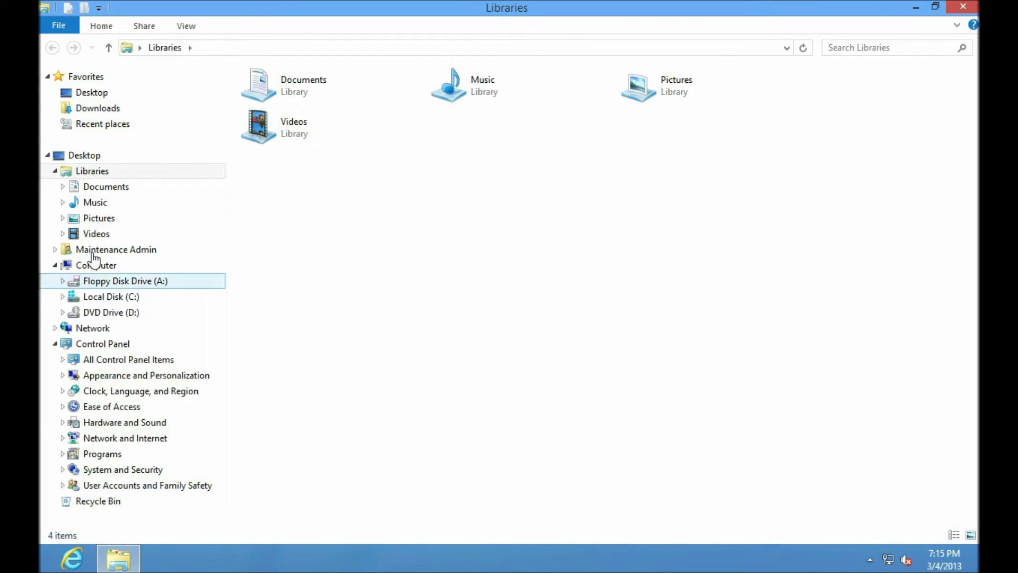
{"action": "left_click", "coordinate": [62, 186]}
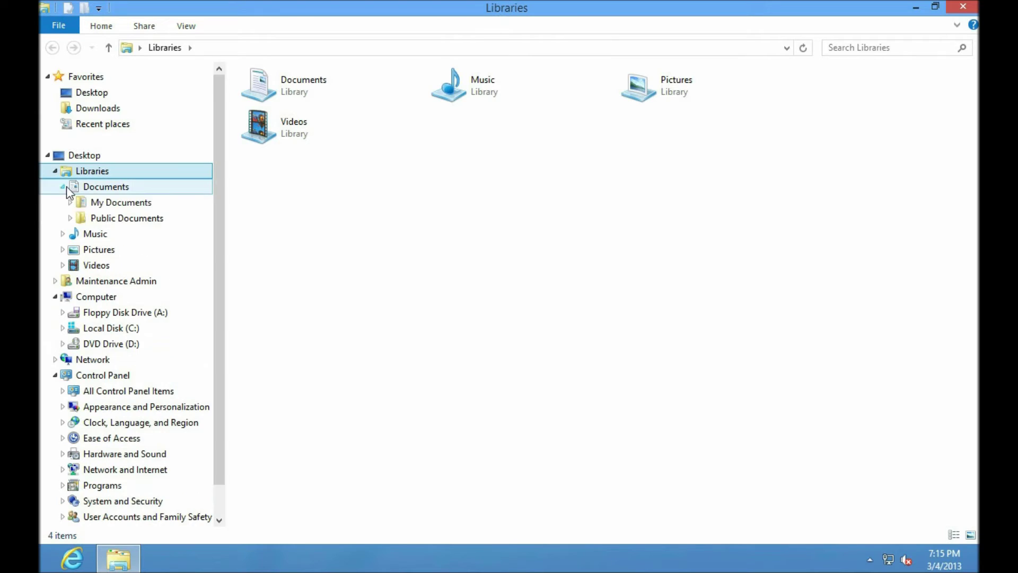
{"action": "left_click", "coordinate": [70, 218]}
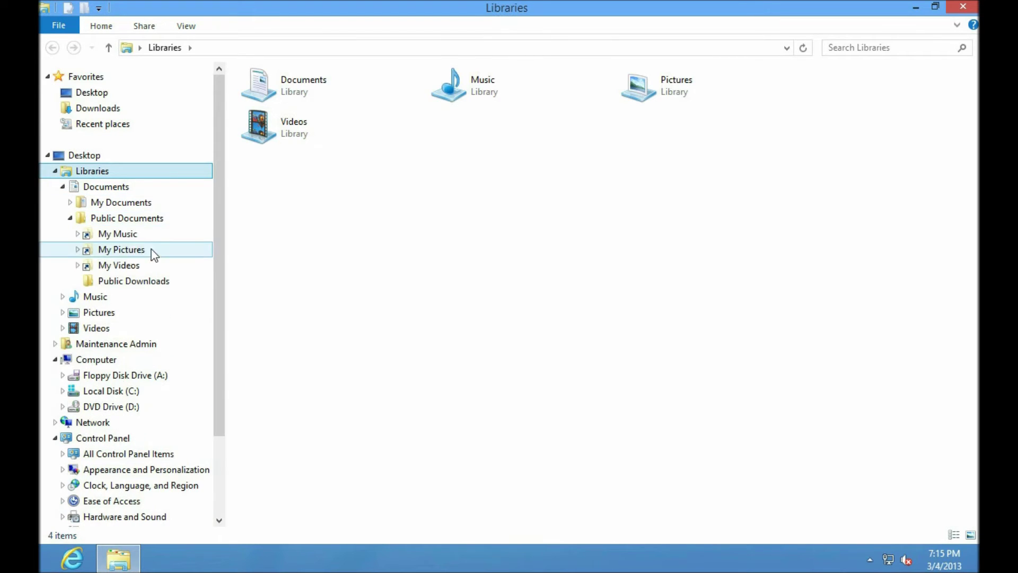
{"action": "left_click", "coordinate": [137, 282]}
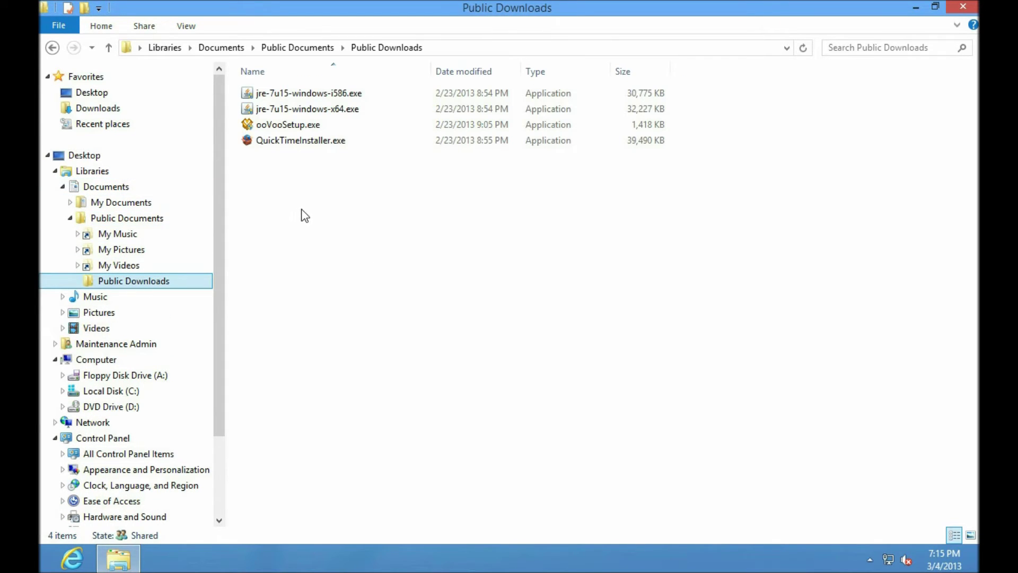
Run ooVooSetup.exe as administrator, exit its installer, and close File Explorer
{"action": "double_click", "coordinate": [305, 125]}
{"action": "right_click", "coordinate": [306, 125]}
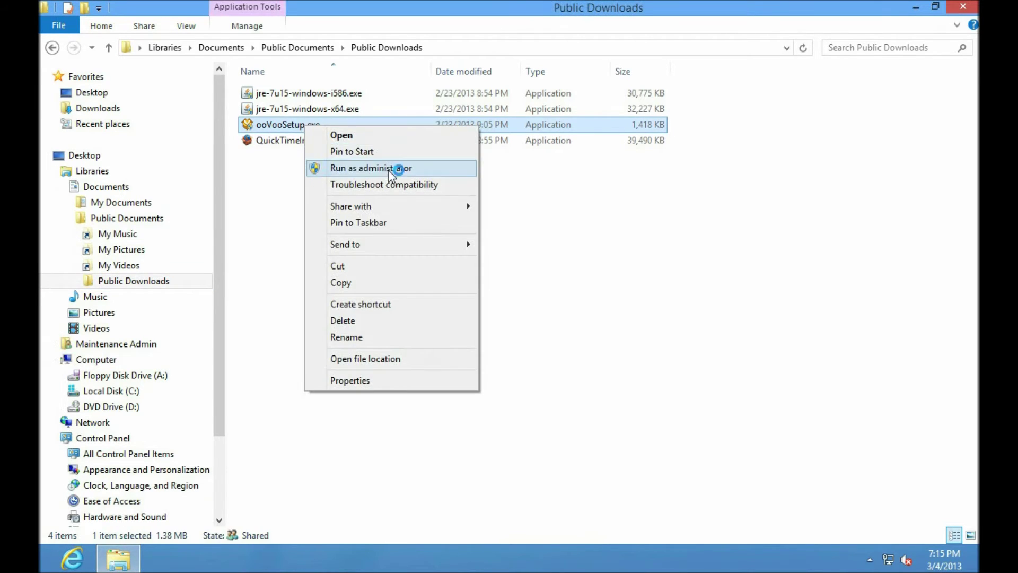
{"action": "left_click", "coordinate": [395, 169]}
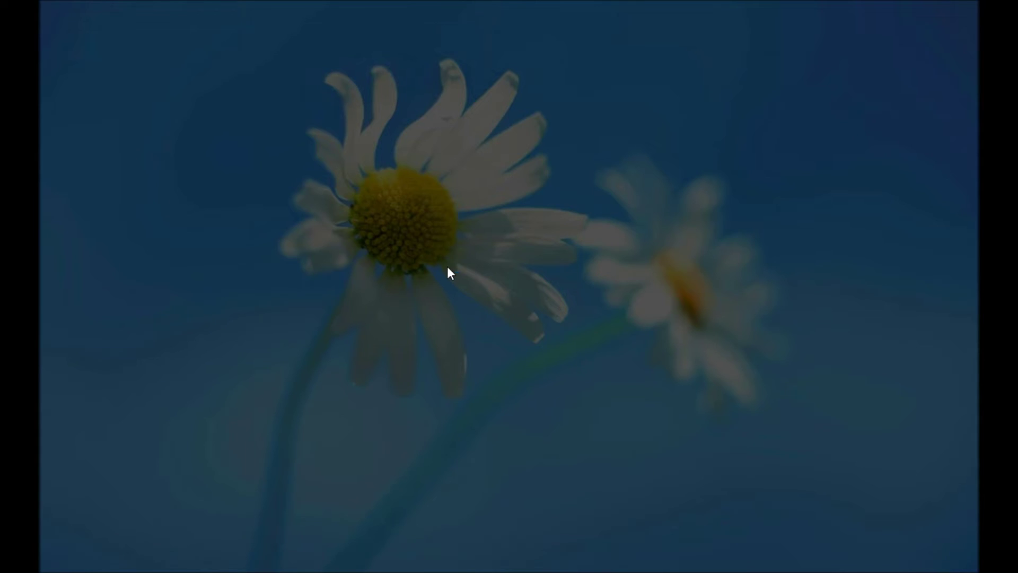
{"action": "left_click", "coordinate": [577, 309]}
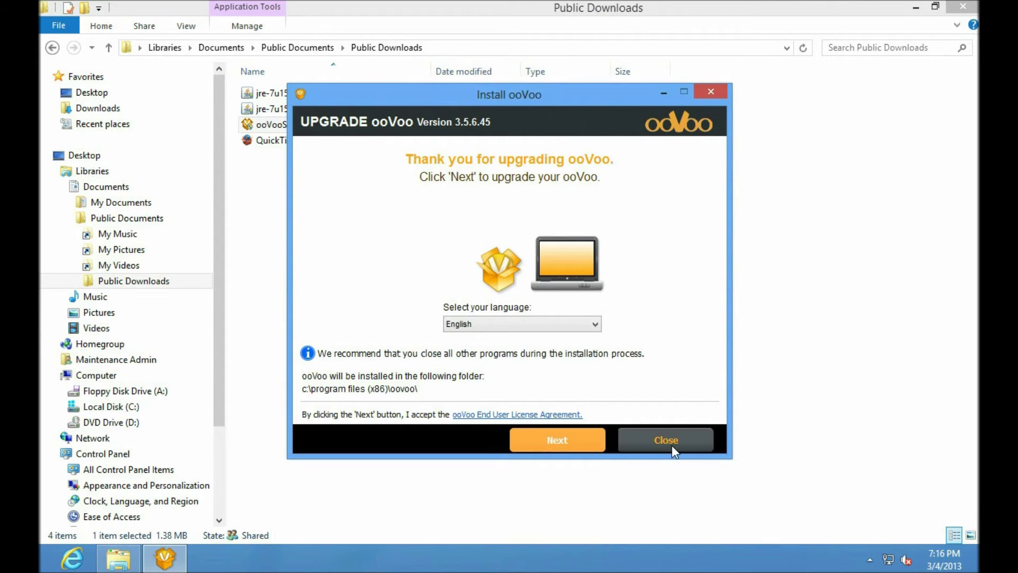
{"action": "left_click", "coordinate": [671, 441]}
{"action": "left_click", "coordinate": [503, 337]}
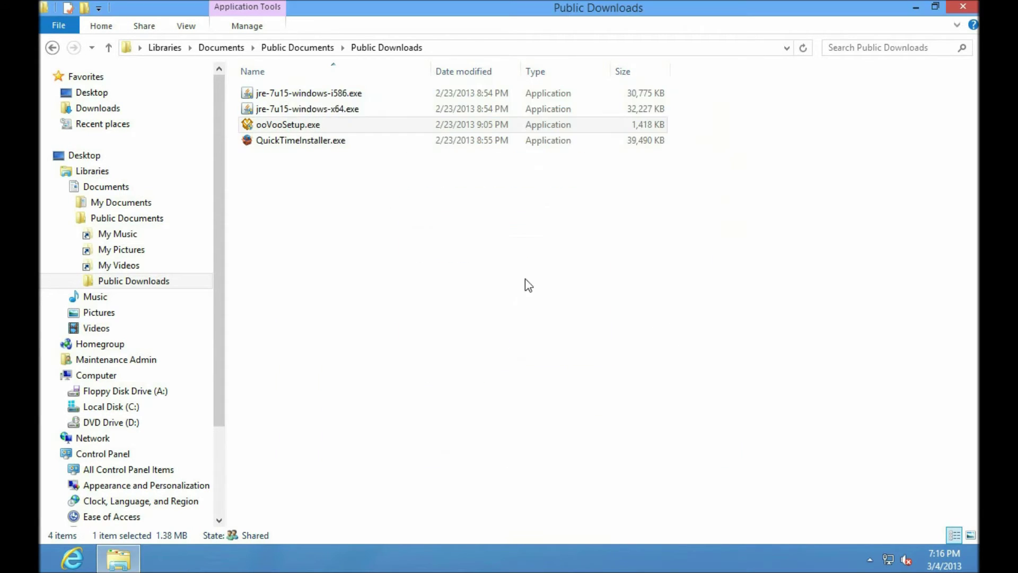
{"action": "left_click", "coordinate": [963, 8]}
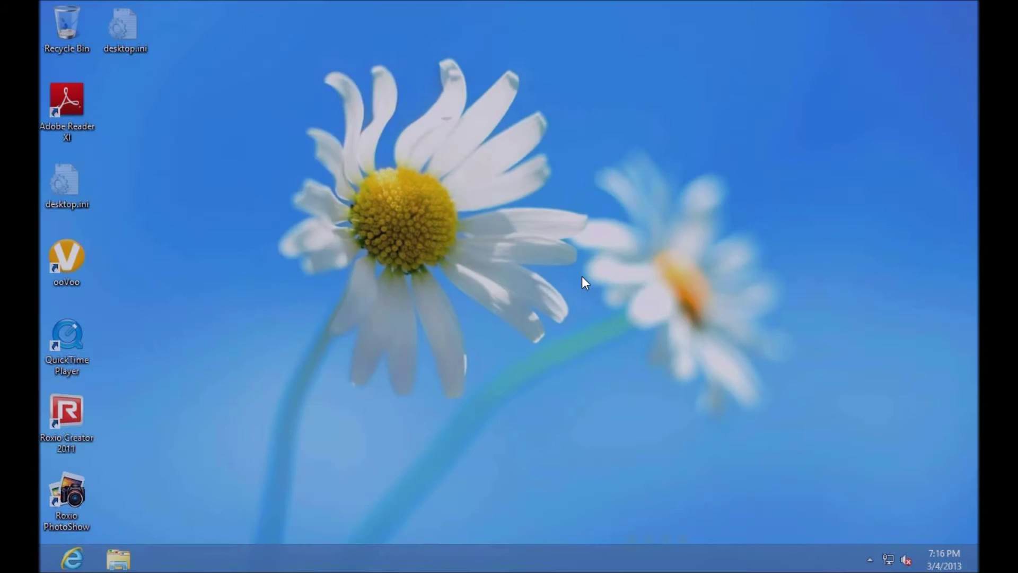
Sign out of the administrator account from the Start screen
{"action": "key", "text": "super"}
{"action": "left_click", "coordinate": [841, 64]}
{"action": "left_click", "coordinate": [810, 160]}
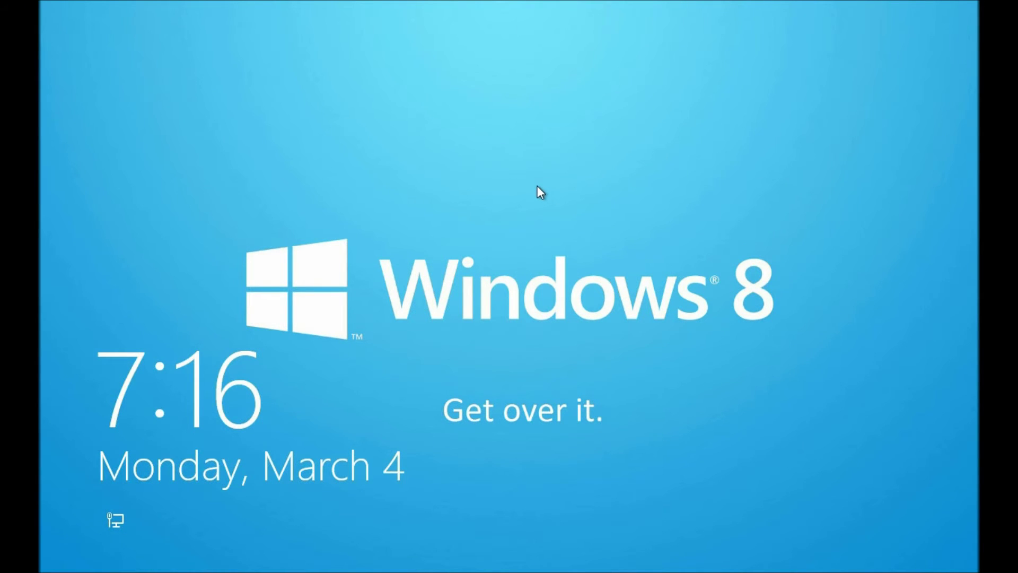
Sign in as the standard user and open File Explorer on the desktop
{"action": "left_click", "coordinate": [537, 190]}
{"action": "left_click", "coordinate": [405, 219]}
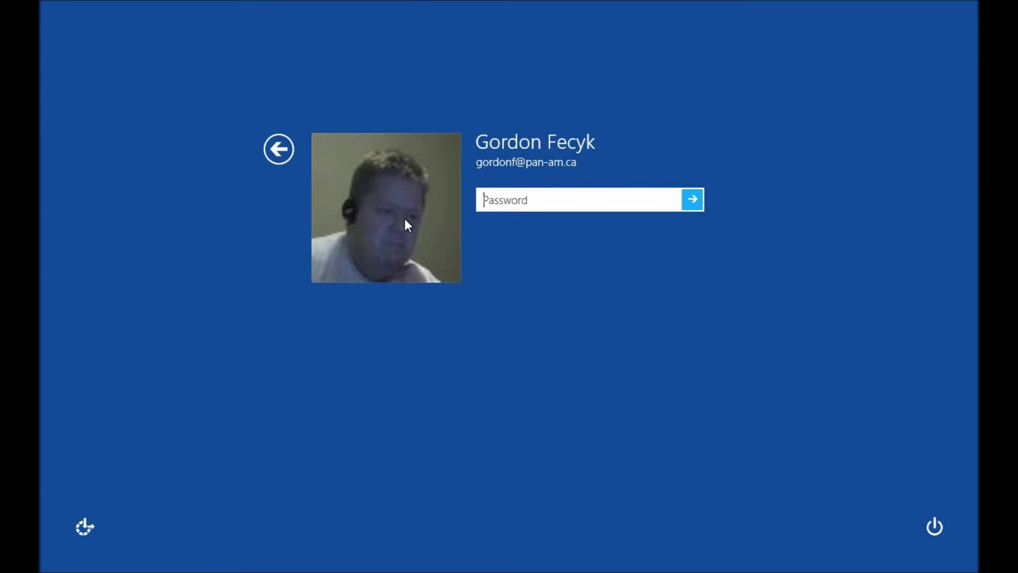
{"action": "type", "text": "••••••••••••••"}
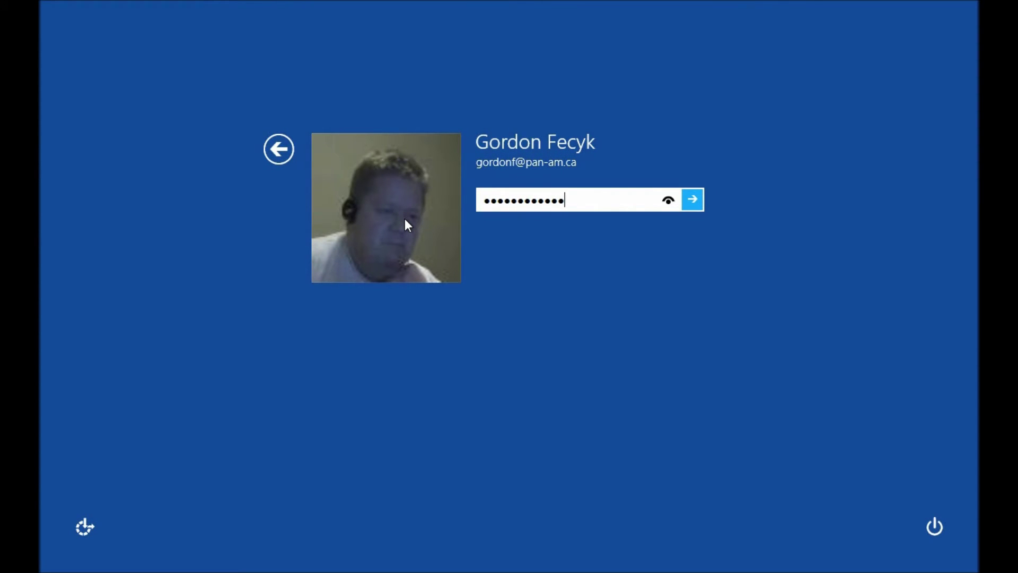
{"action": "key", "text": "Return"}
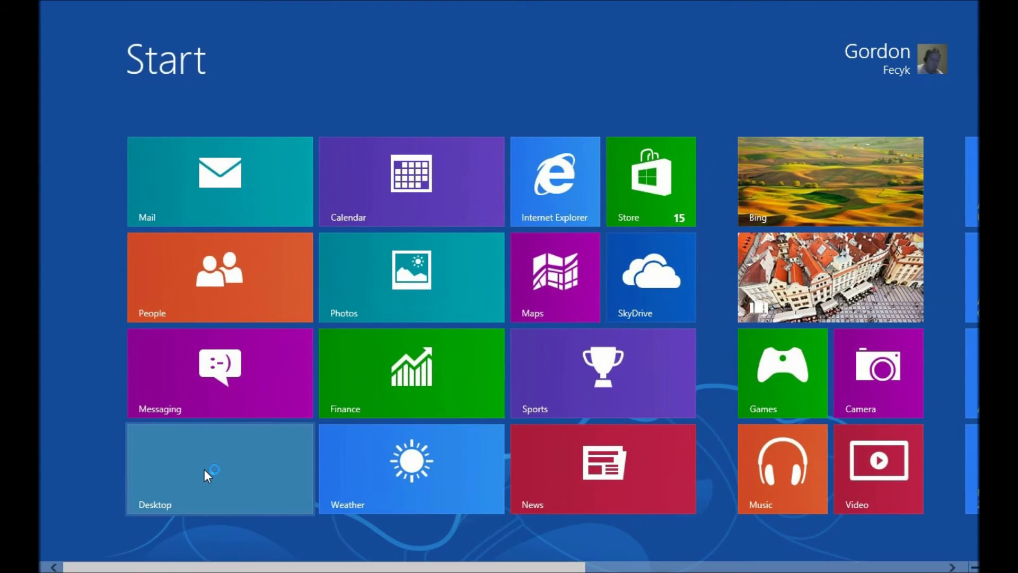
{"action": "left_click", "coordinate": [205, 469]}
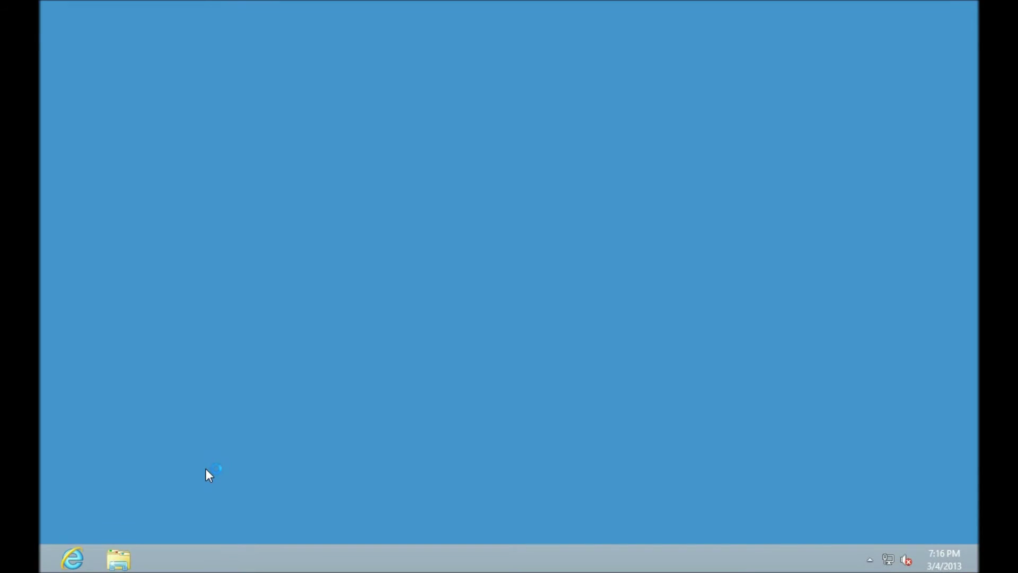
{"action": "left_click", "coordinate": [120, 558]}
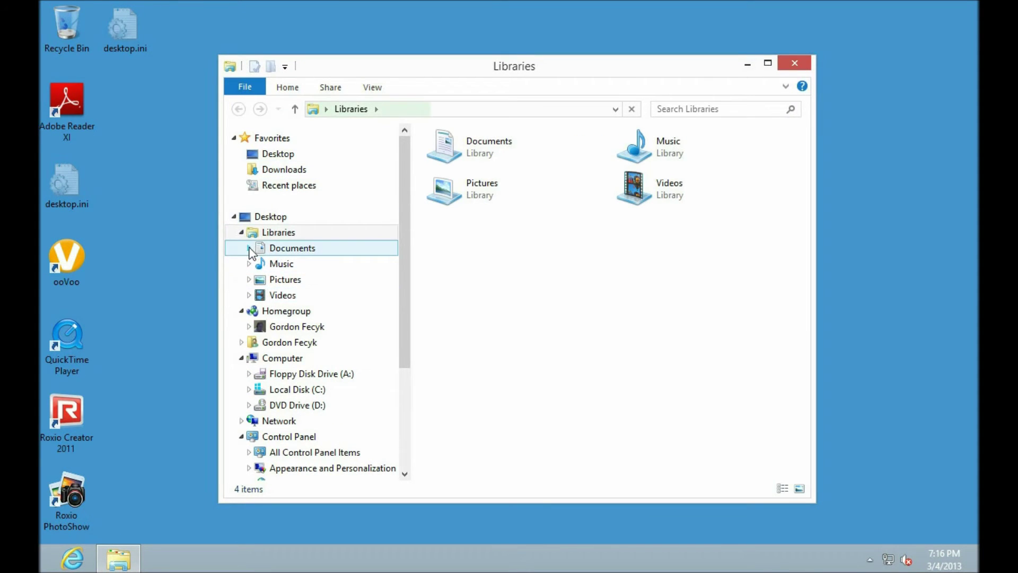
Open the Public Downloads folder via Documents > Public Documents
{"action": "left_click", "coordinate": [250, 248]}
{"action": "left_click", "coordinate": [256, 279]}
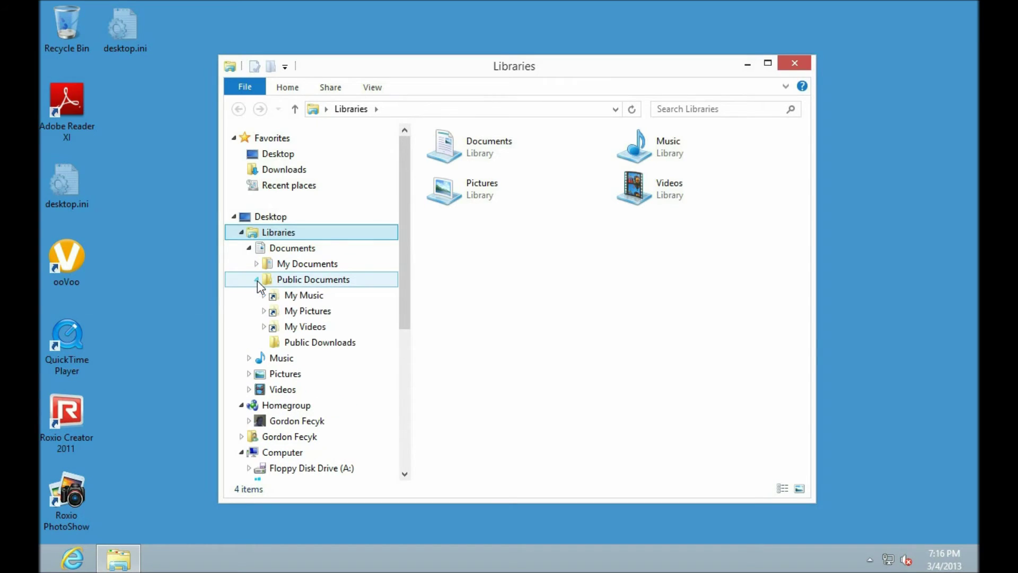
{"action": "left_click", "coordinate": [328, 344]}
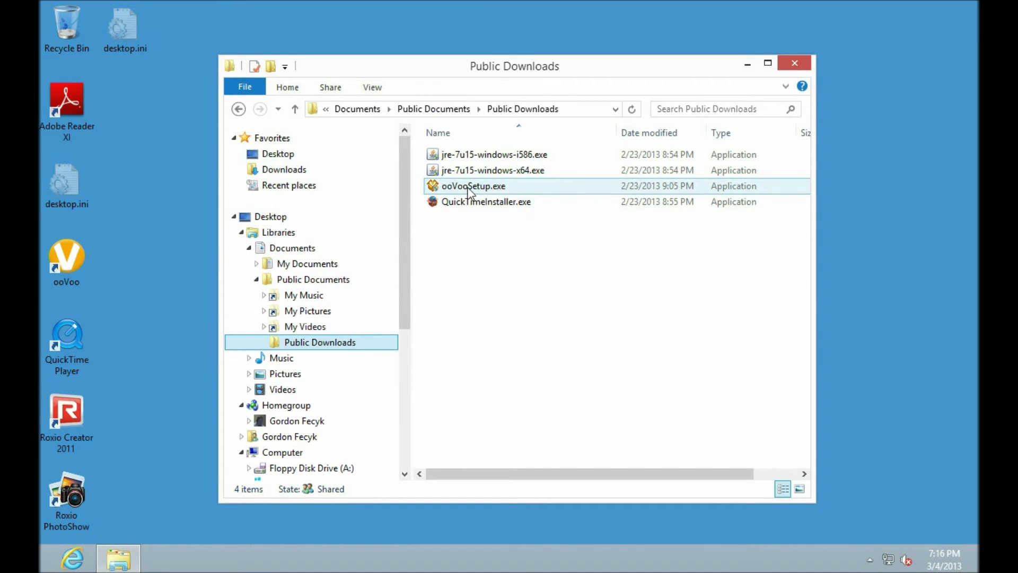
{"action": "key", "text": "BackSpace"}
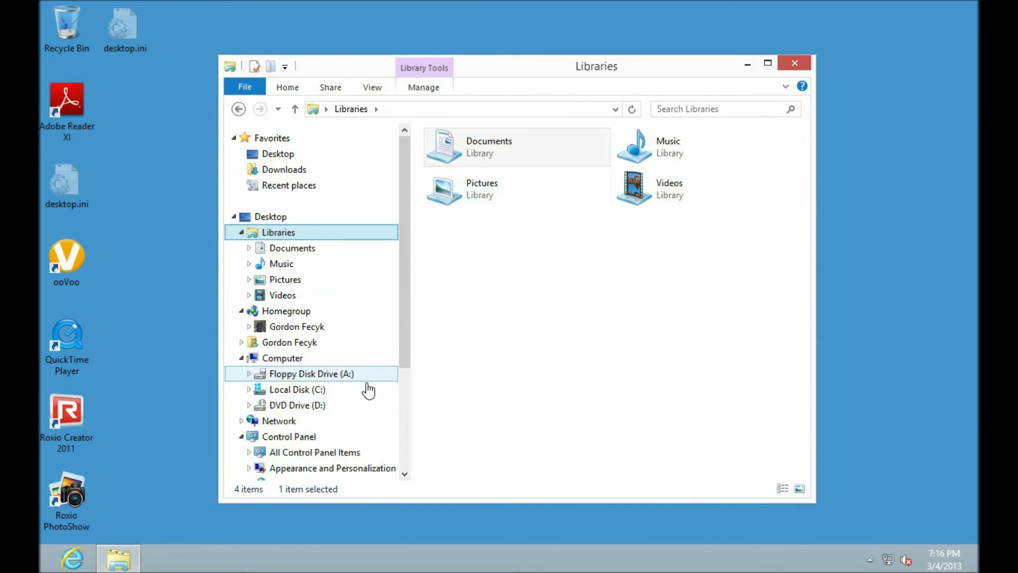
{"action": "left_click", "coordinate": [250, 248]}
{"action": "left_click", "coordinate": [318, 280]}
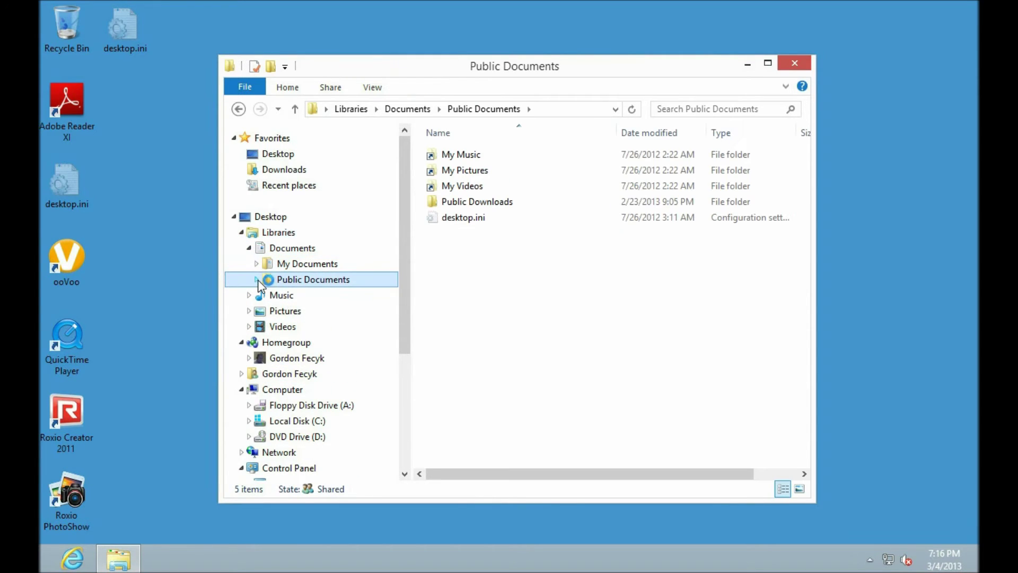
{"action": "left_click", "coordinate": [256, 280]}
{"action": "left_click", "coordinate": [321, 344]}
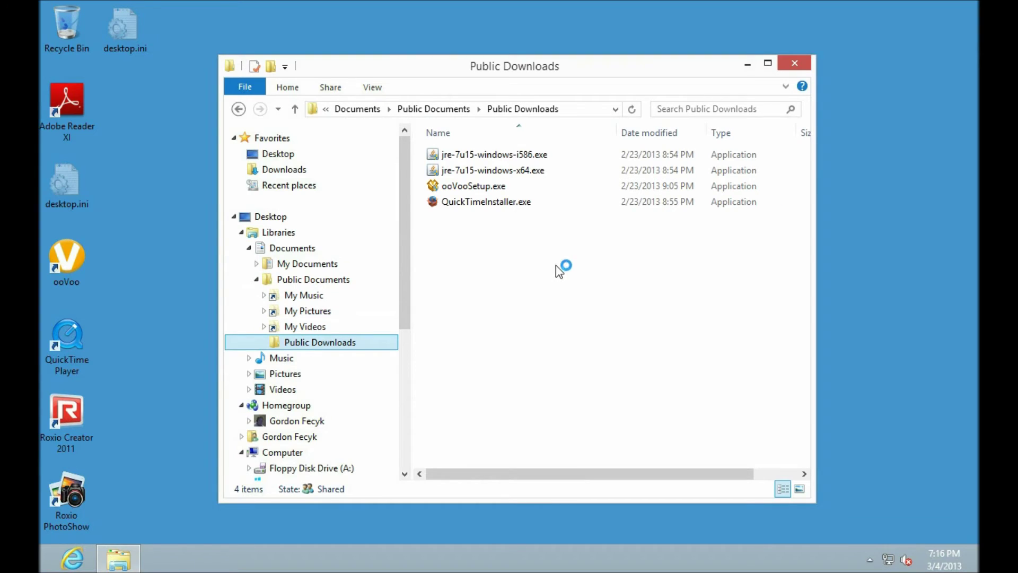
Run ooVooSetup.exe and decline the administrator password prompt
{"action": "double_click", "coordinate": [483, 186]}
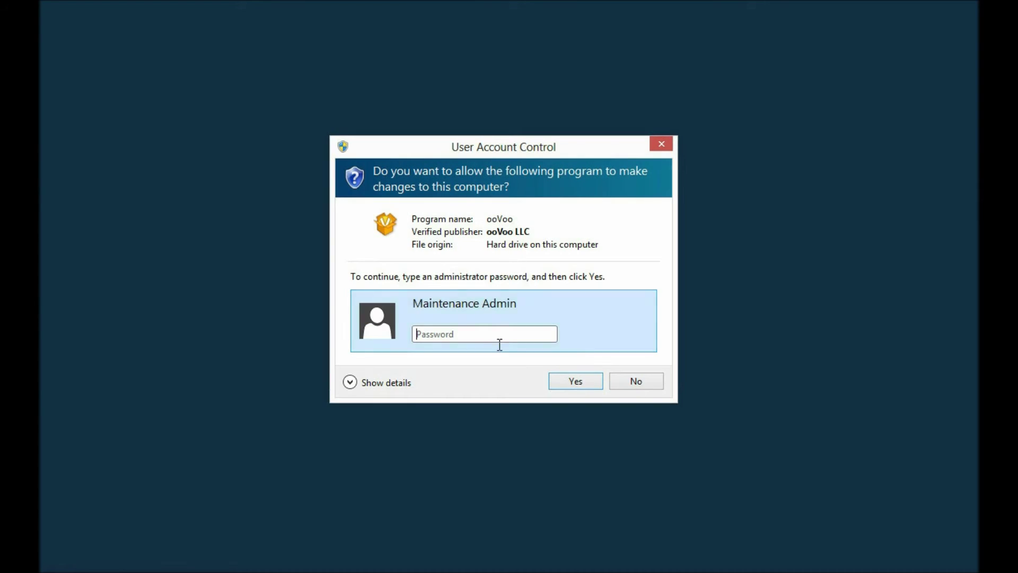
{"action": "left_click", "coordinate": [636, 381]}
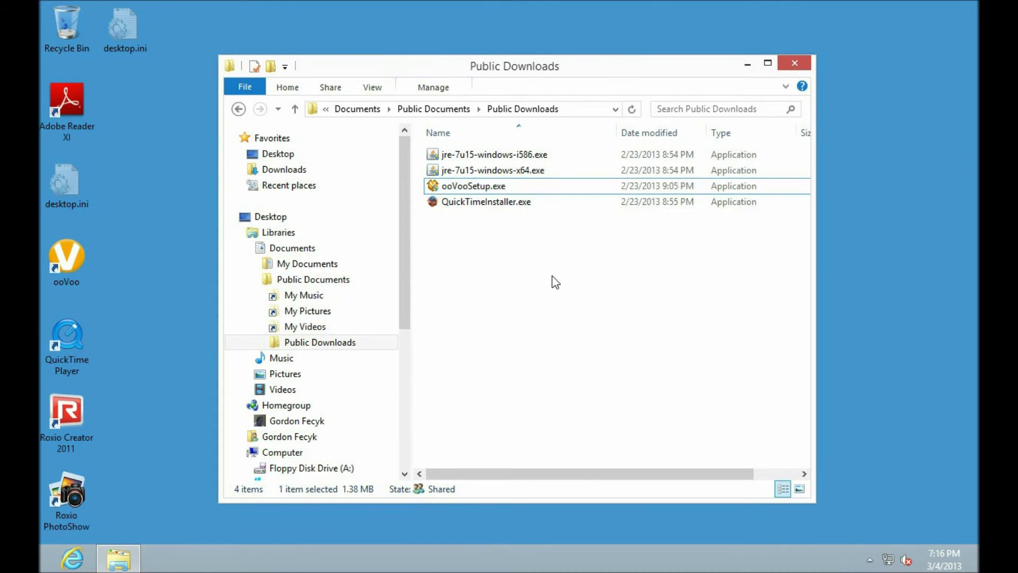
{"action": "left_click", "coordinate": [552, 275]}
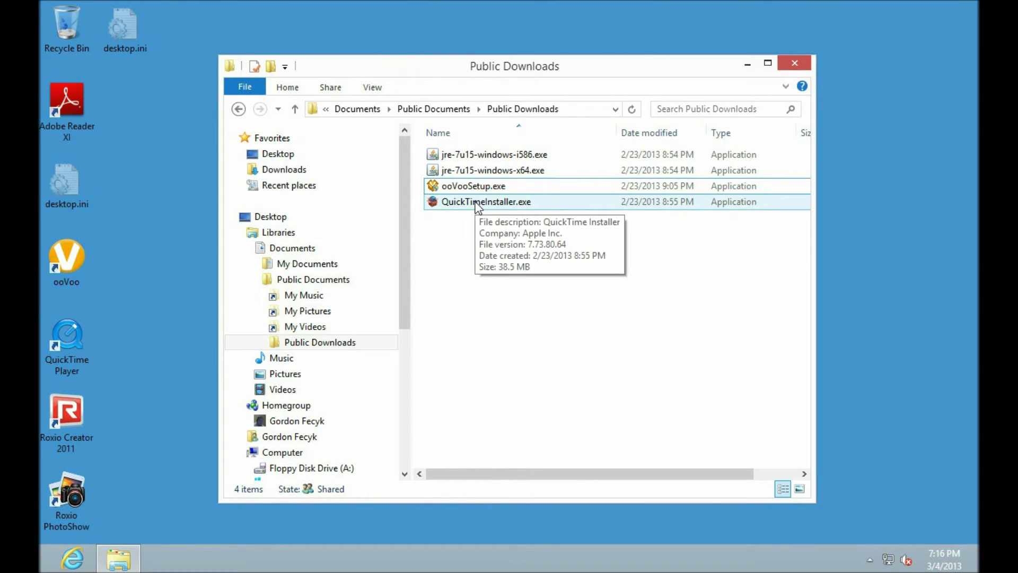
Run QuickTimeInstaller.exe and cancel its installation, confirming with Yes
{"action": "double_click", "coordinate": [478, 203]}
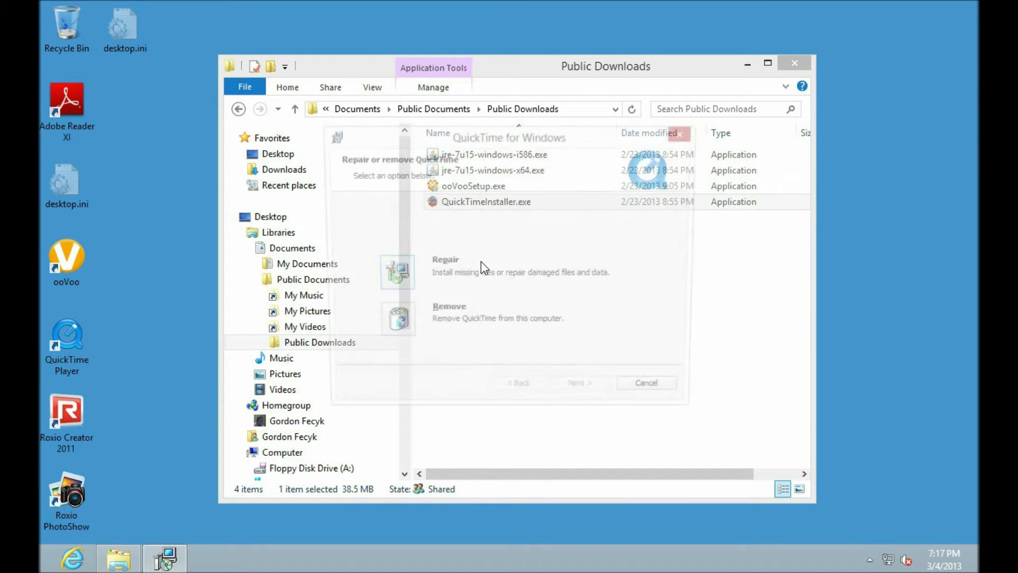
{"action": "left_click", "coordinate": [670, 398]}
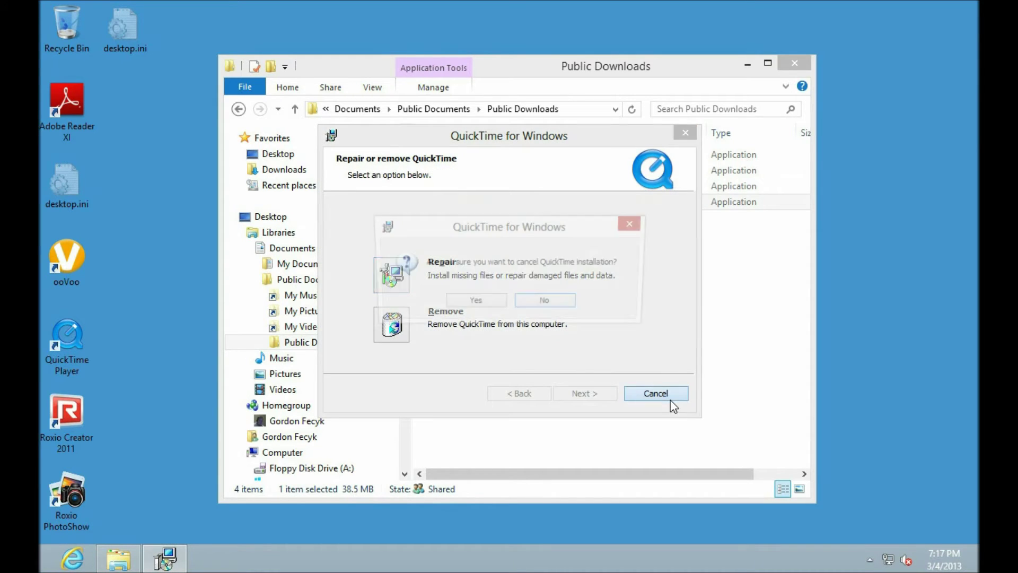
{"action": "left_click", "coordinate": [467, 301]}
{"action": "left_click", "coordinate": [586, 394]}
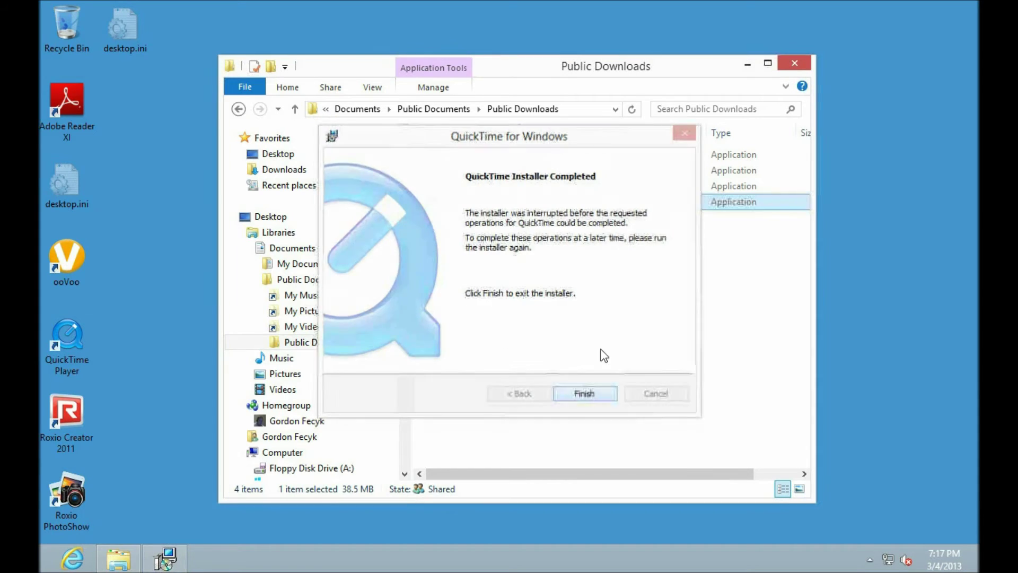
Copy QuickTimeInstaller.exe from Public Downloads into My Documents
{"action": "right_click", "coordinate": [498, 205]}
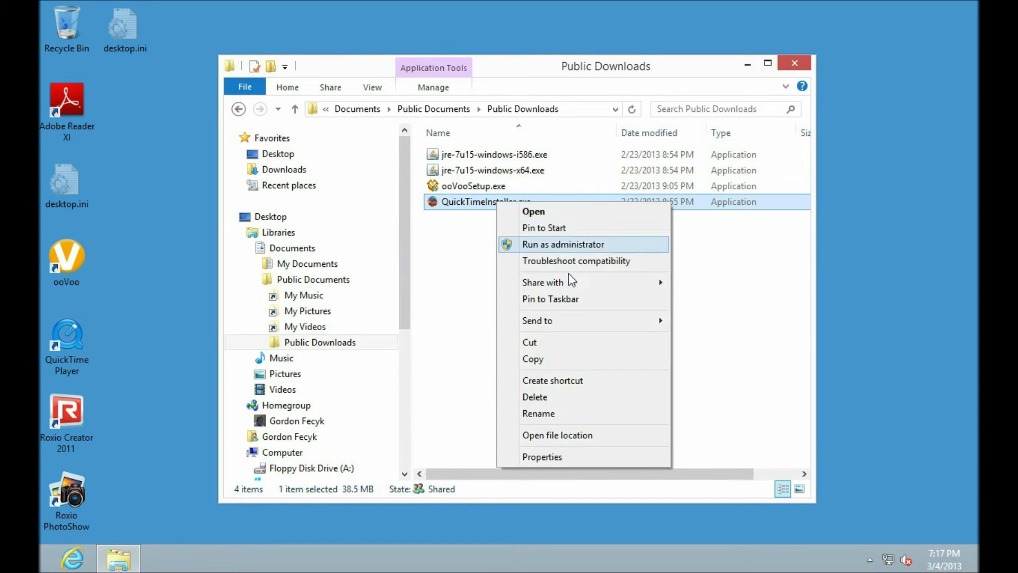
{"action": "left_click", "coordinate": [535, 358]}
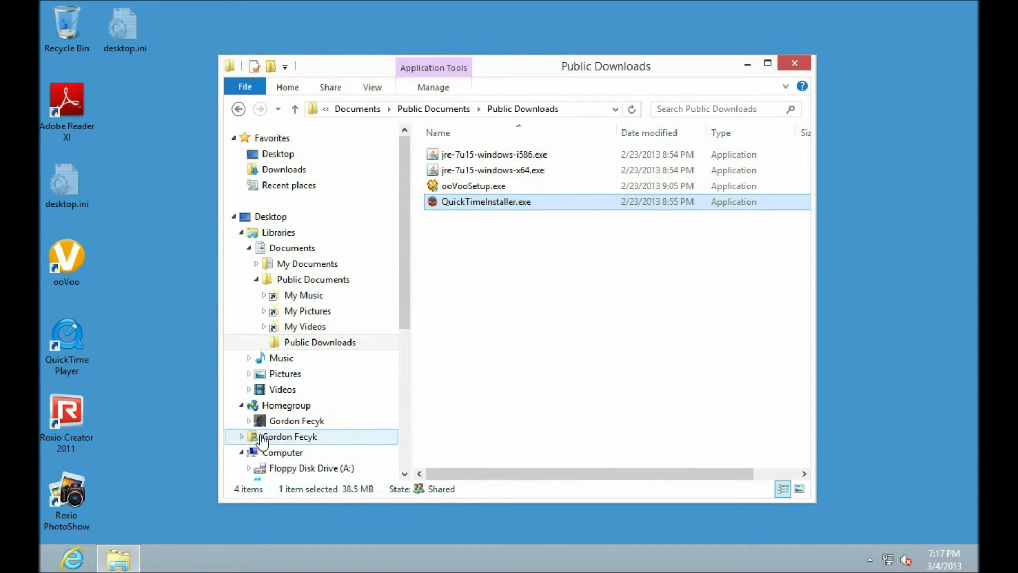
{"action": "left_click", "coordinate": [310, 268]}
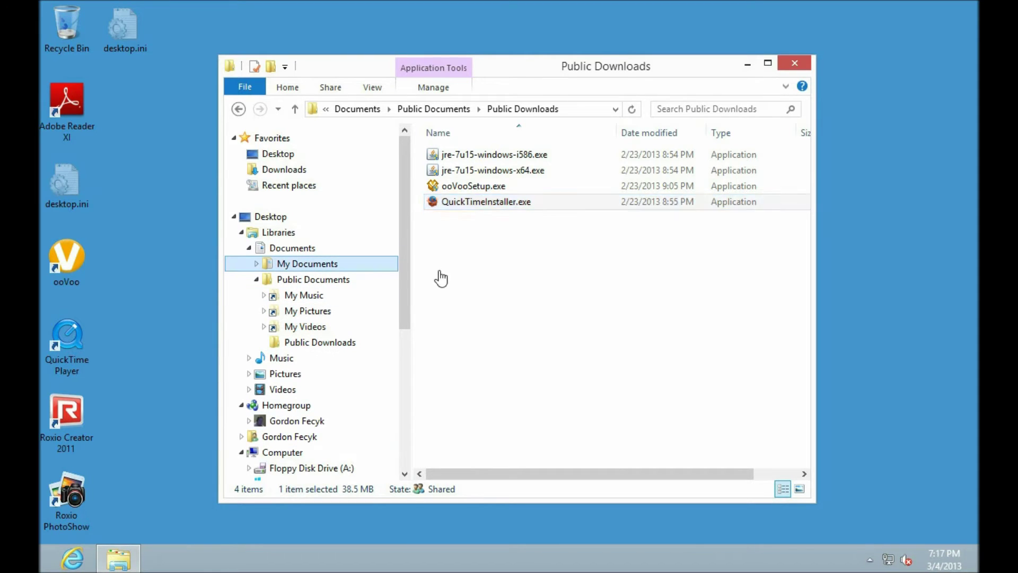
{"action": "right_click", "coordinate": [485, 253]}
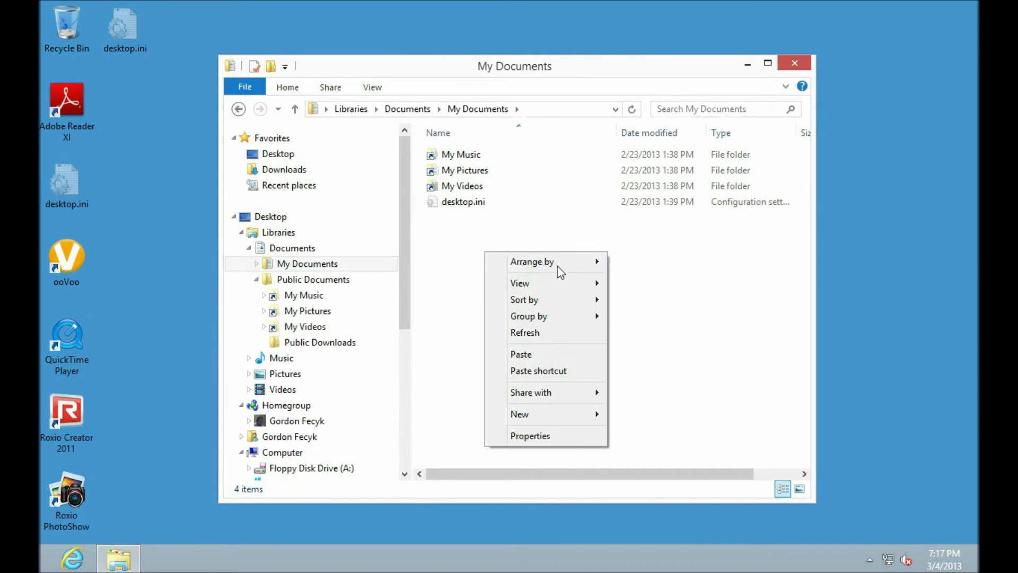
{"action": "left_click", "coordinate": [535, 354]}
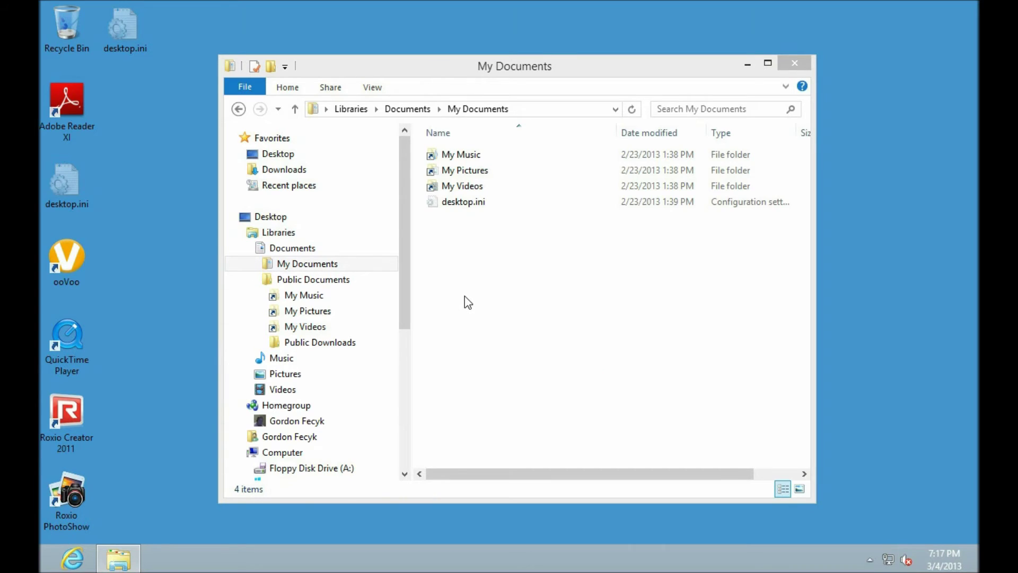
Run the copied QuickTimeInstaller.exe from My Documents and dismiss the blocked-program message
{"action": "left_click", "coordinate": [437, 286]}
{"action": "double_click", "coordinate": [432, 217]}
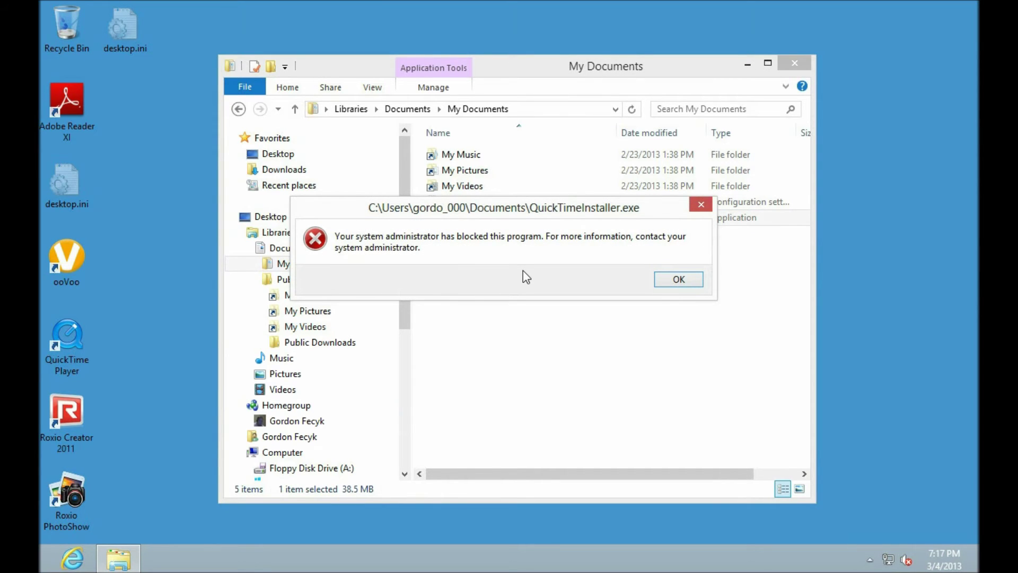
{"action": "left_click", "coordinate": [678, 280]}
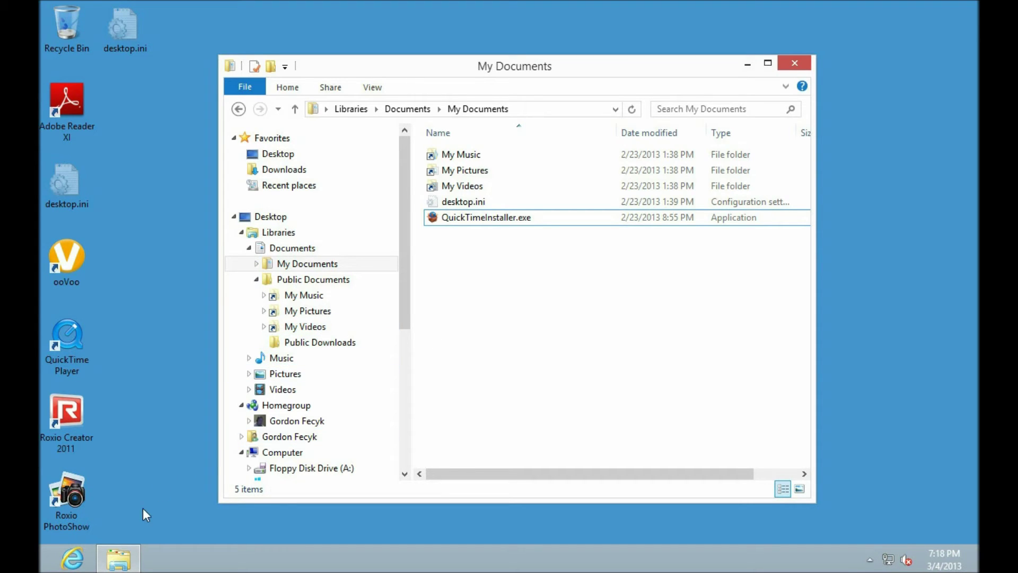
Switch user to the administrator account and sign in with its password
{"action": "key", "text": "super"}
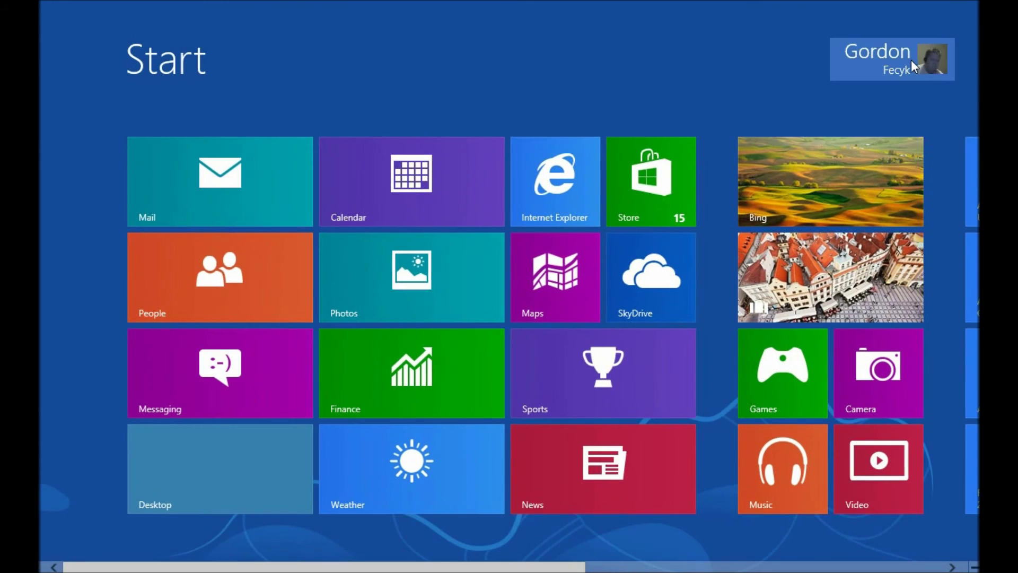
{"action": "left_click", "coordinate": [909, 59]}
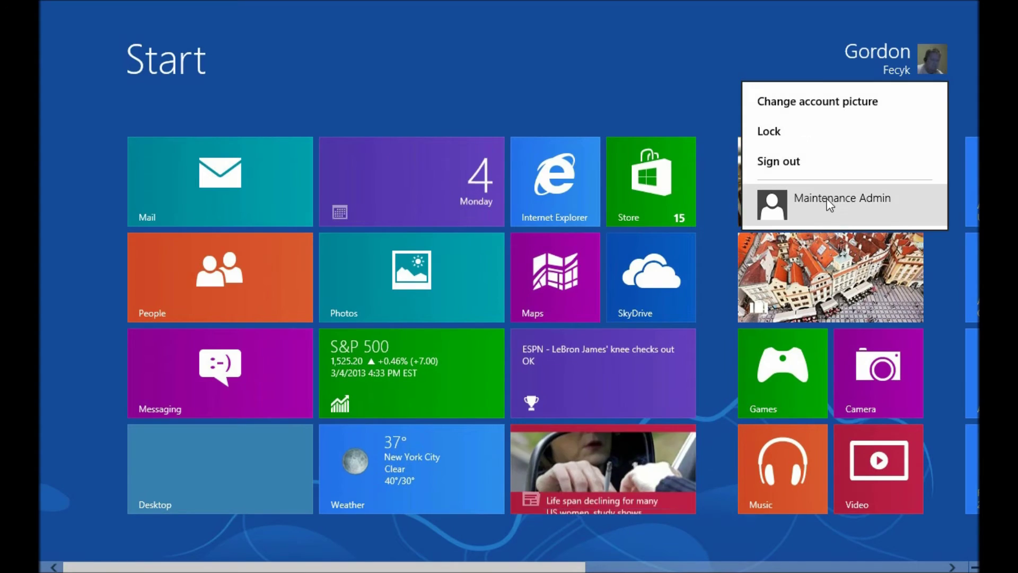
{"action": "left_click", "coordinate": [824, 202]}
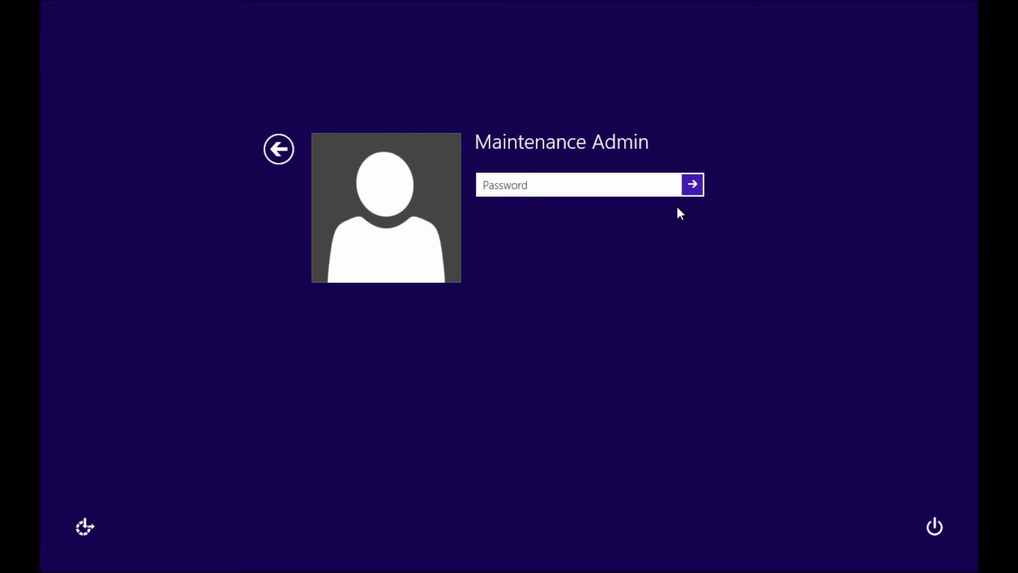
{"action": "type", "text": "••••••••••••"}
{"action": "key", "text": "Return"}
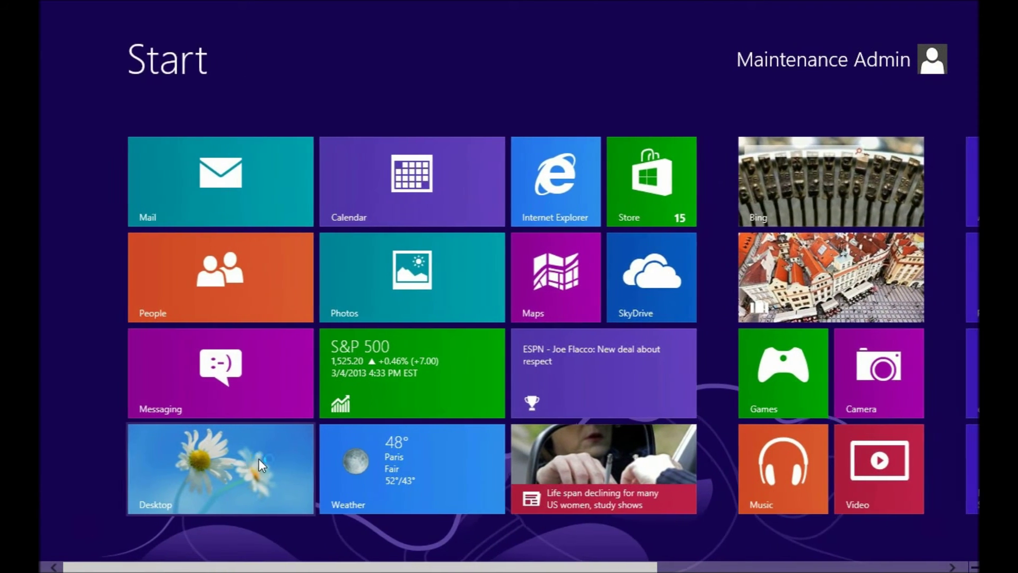
Launch gpedit.msc from the Run prompt and maximize the Group Policy Editor
{"action": "left_click", "coordinate": [250, 459]}
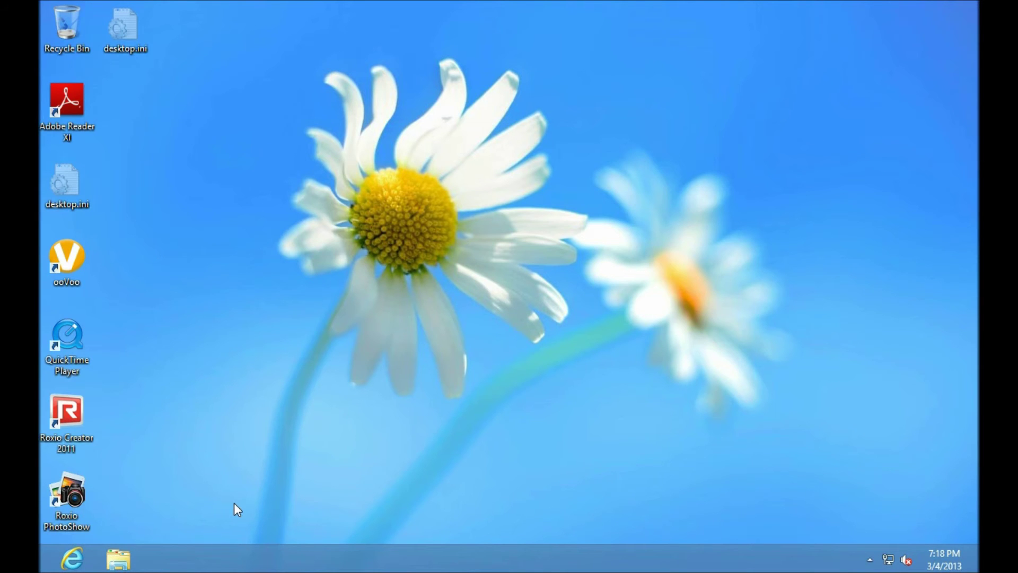
{"action": "key", "text": "super+r"}
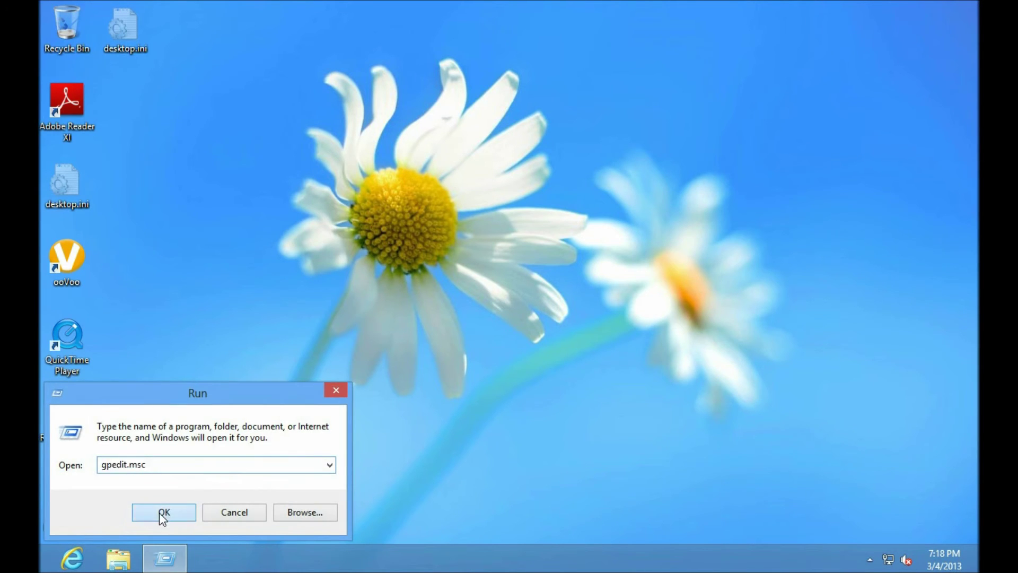
{"action": "left_click", "coordinate": [163, 512]}
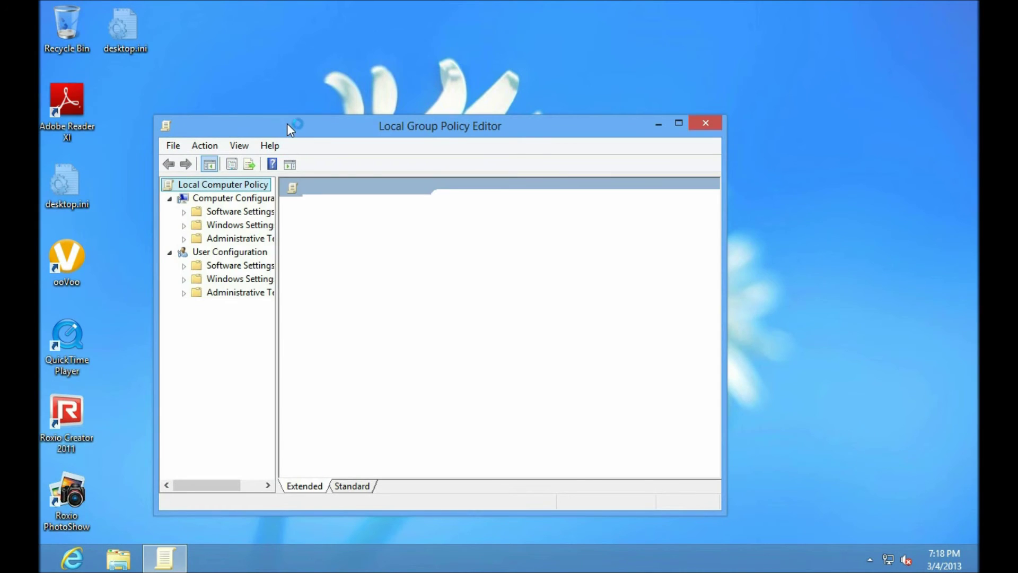
{"action": "double_click", "coordinate": [288, 123]}
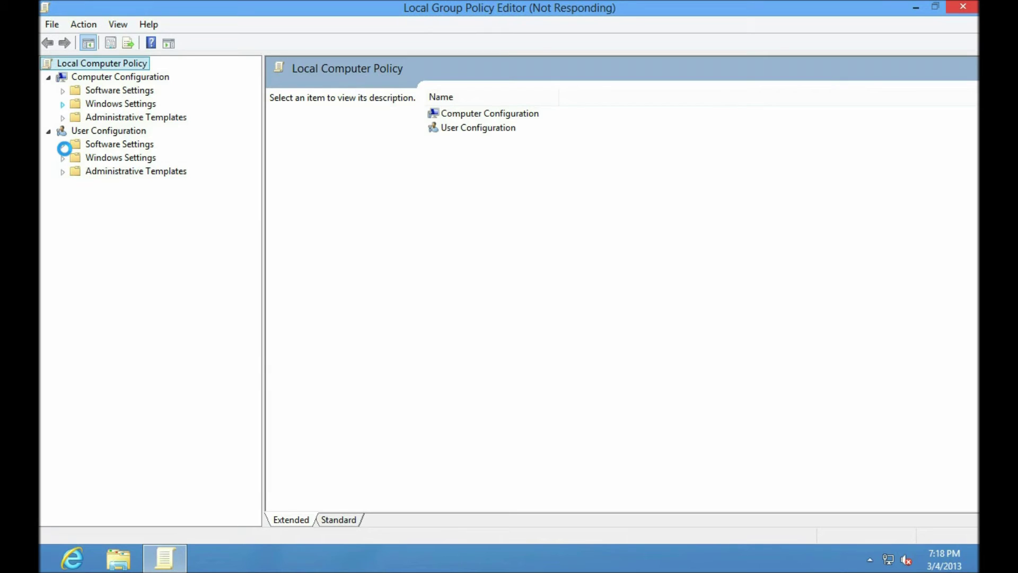
Navigate to Security Settings > Software Restriction Policies > Additional Rules
{"action": "left_click", "coordinate": [77, 158]}
{"action": "left_click", "coordinate": [91, 239]}
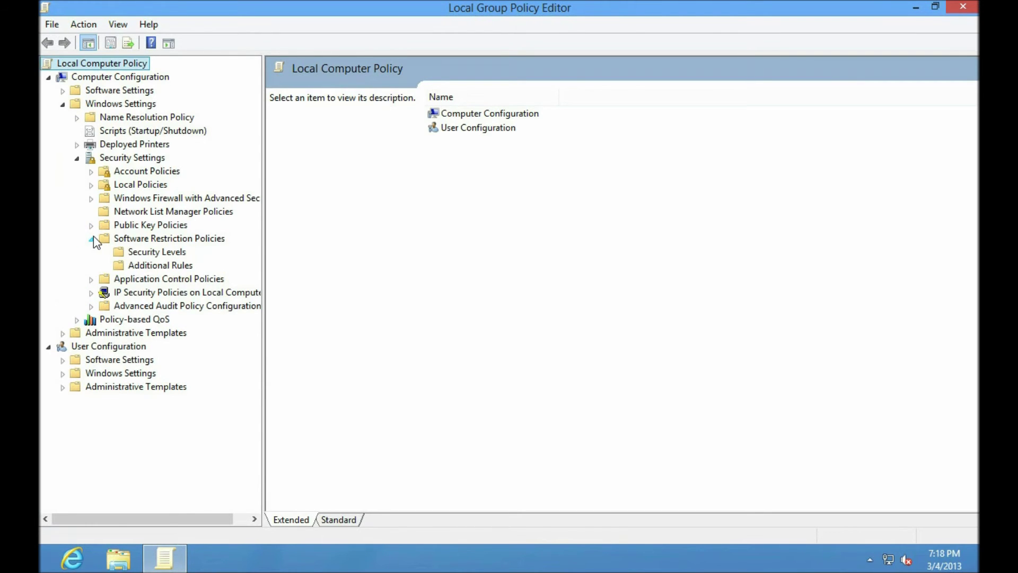
{"action": "left_click", "coordinate": [158, 266]}
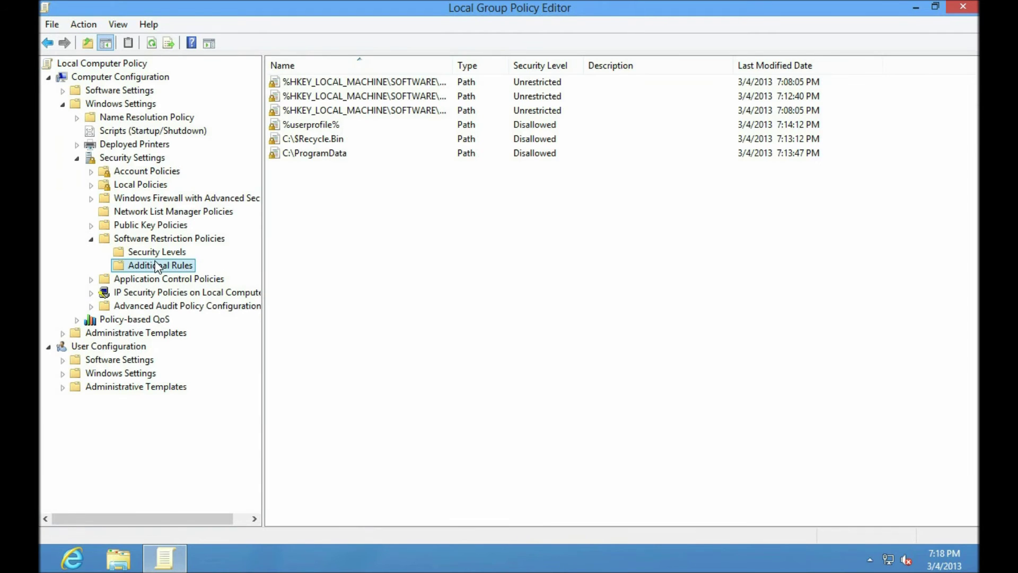
Create a new Disallowed path rule for C:\Users\Public
{"action": "right_click", "coordinate": [350, 215]}
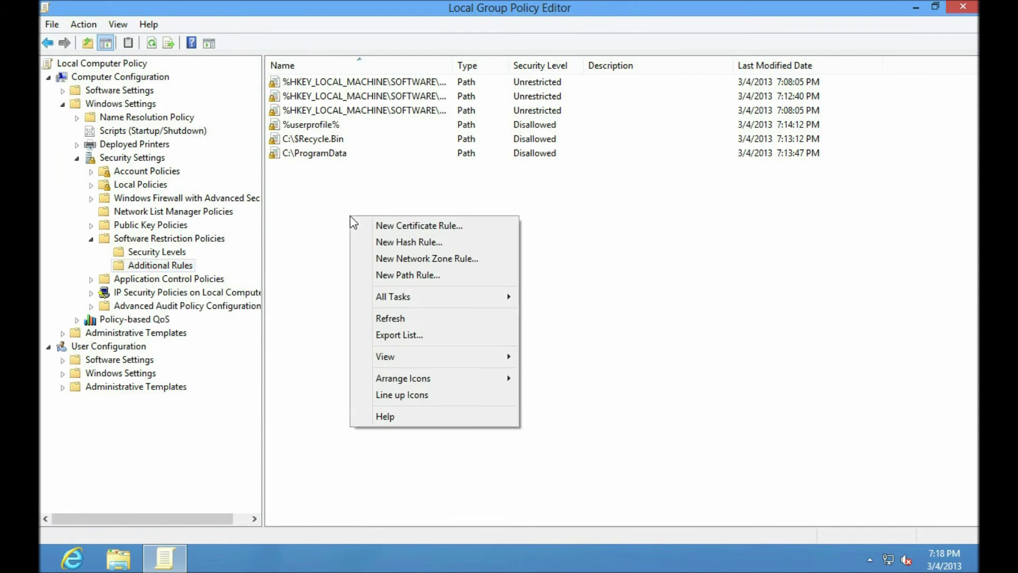
{"action": "left_click", "coordinate": [423, 276]}
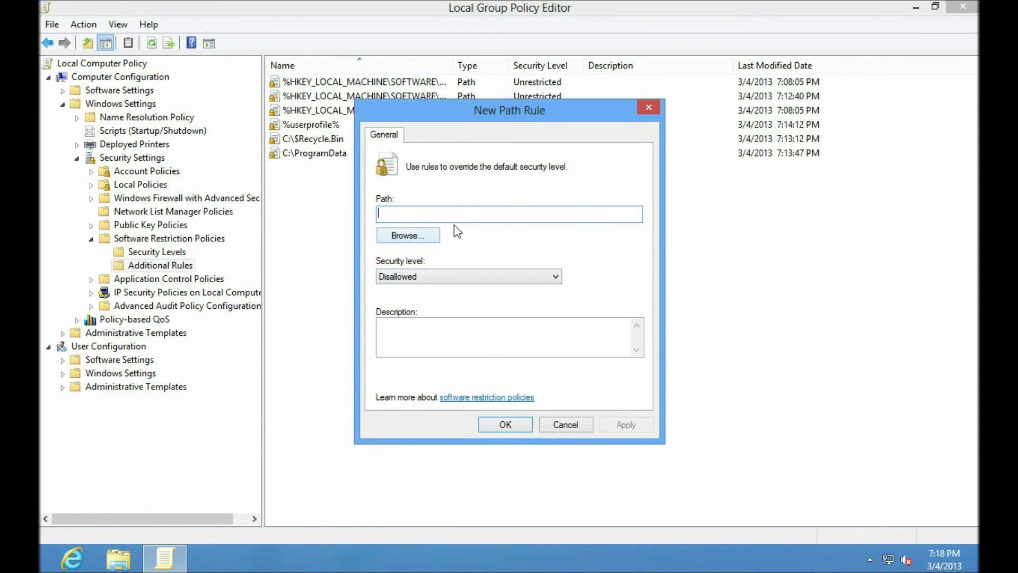
{"action": "left_click", "coordinate": [421, 235]}
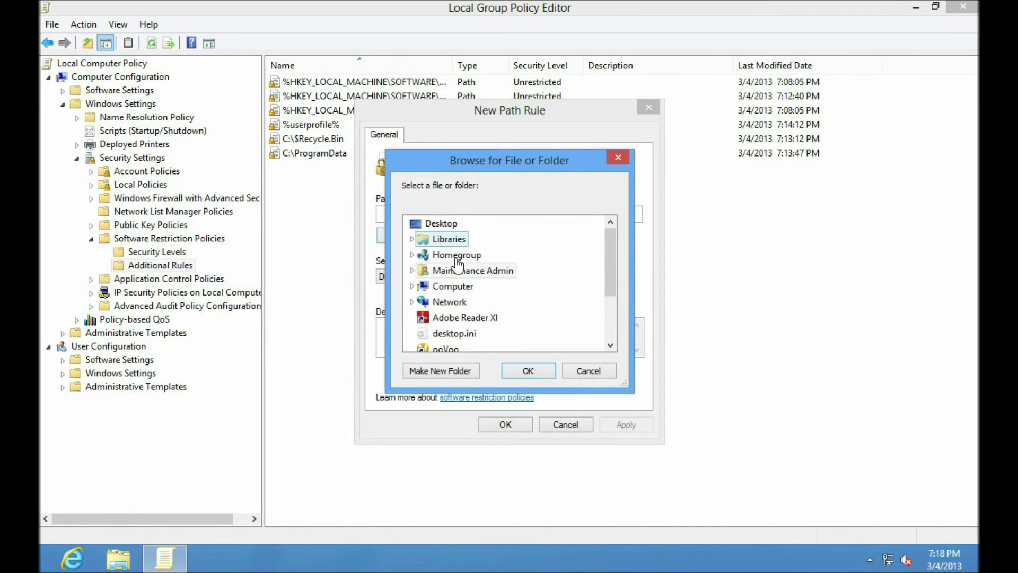
{"action": "left_click", "coordinate": [412, 286]}
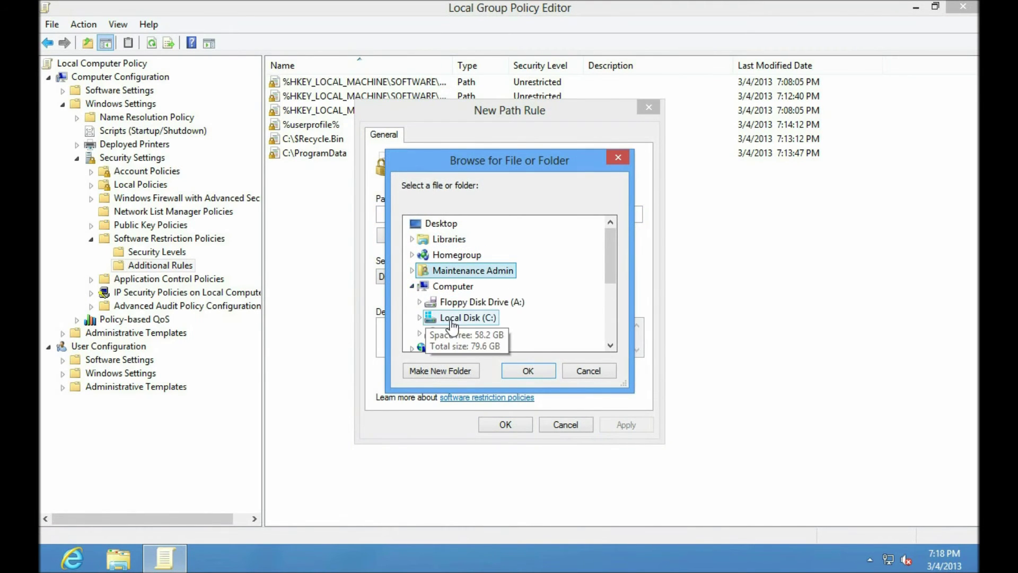
{"action": "left_click", "coordinate": [419, 270]}
{"action": "scroll", "coordinate": [421, 310], "scroll_direction": "down", "scroll_amount": 2}
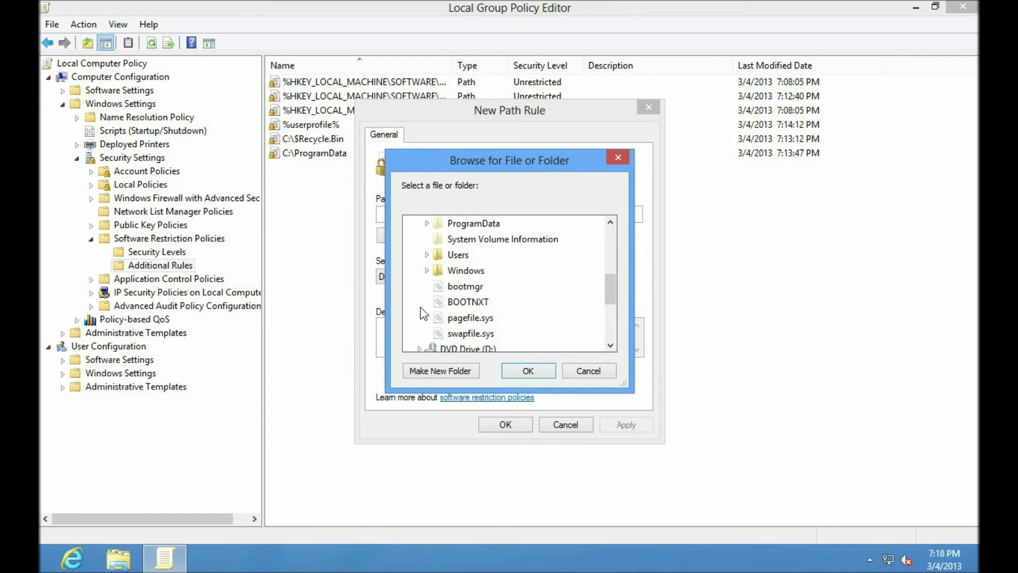
{"action": "left_click", "coordinate": [430, 256]}
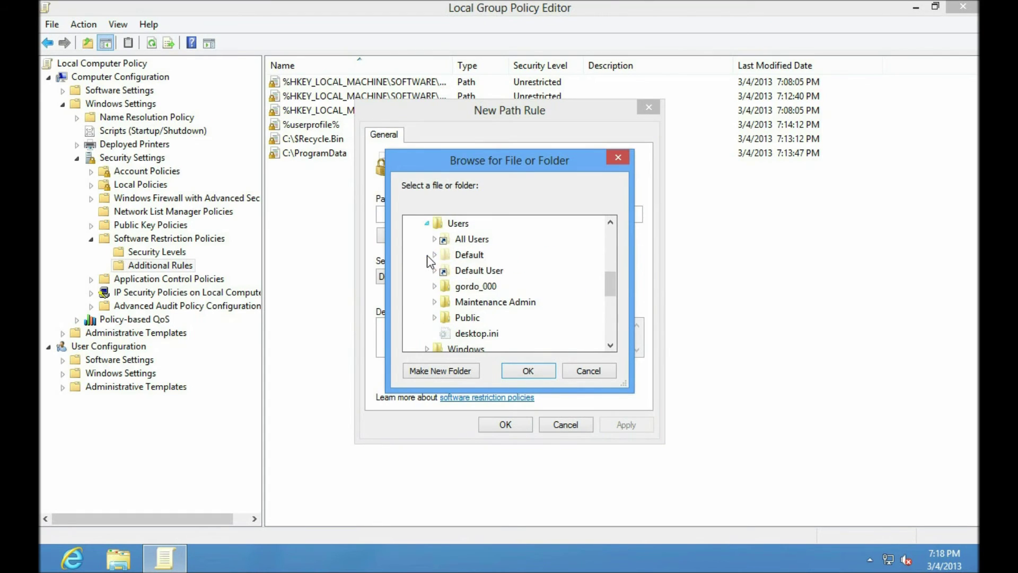
{"action": "double_click", "coordinate": [468, 317]}
{"action": "left_click_drag", "start_coordinate": [608, 288], "coordinate": [610, 273]}
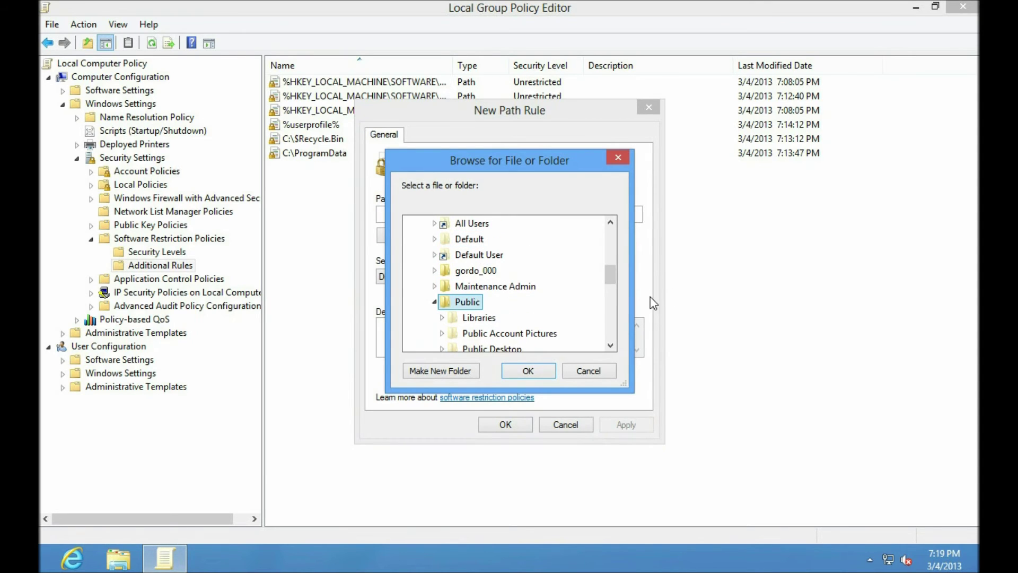
{"action": "left_click_drag", "start_coordinate": [611, 274], "coordinate": [609, 284]}
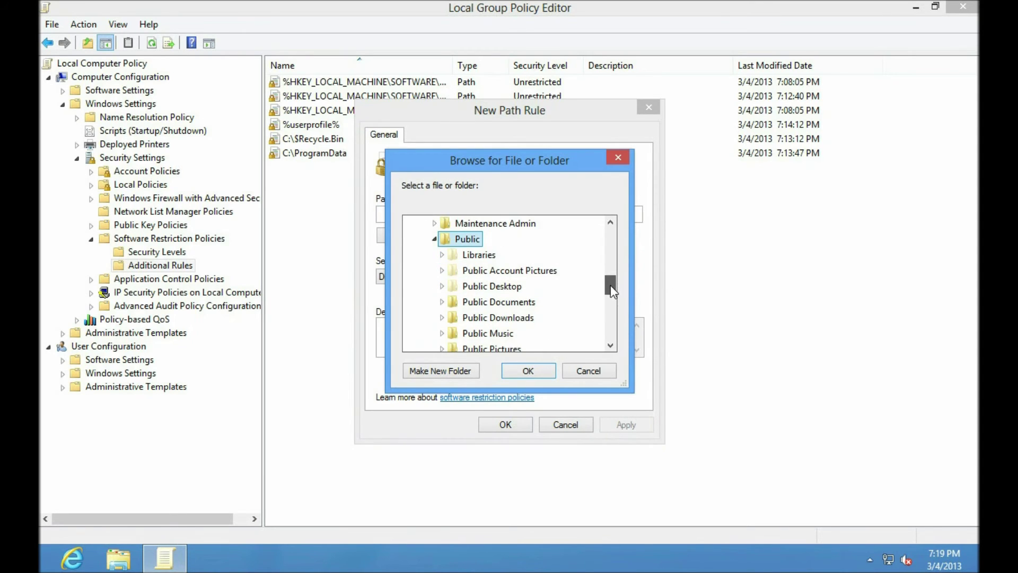
{"action": "left_click", "coordinate": [525, 370]}
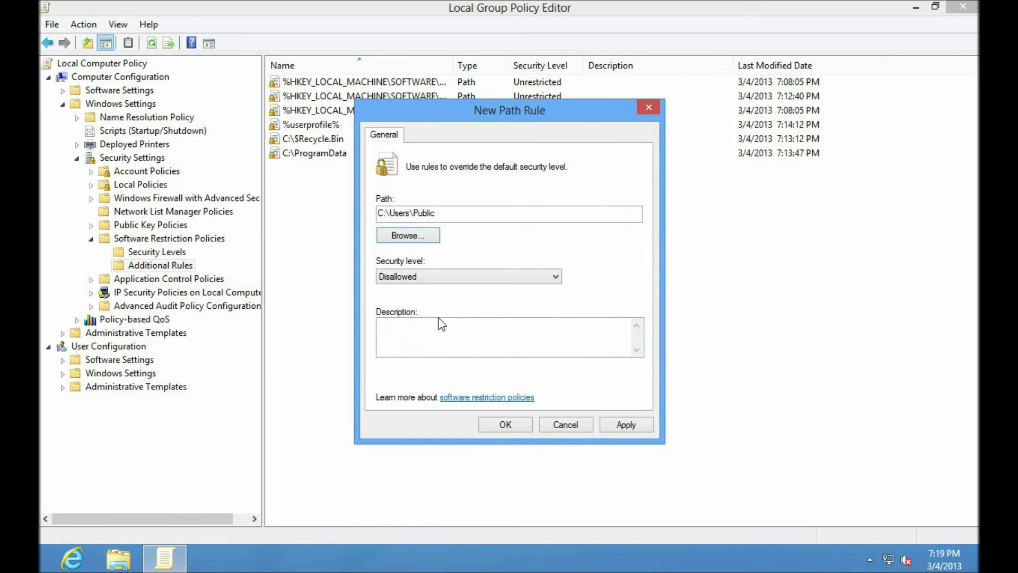
{"action": "left_click", "coordinate": [512, 428]}
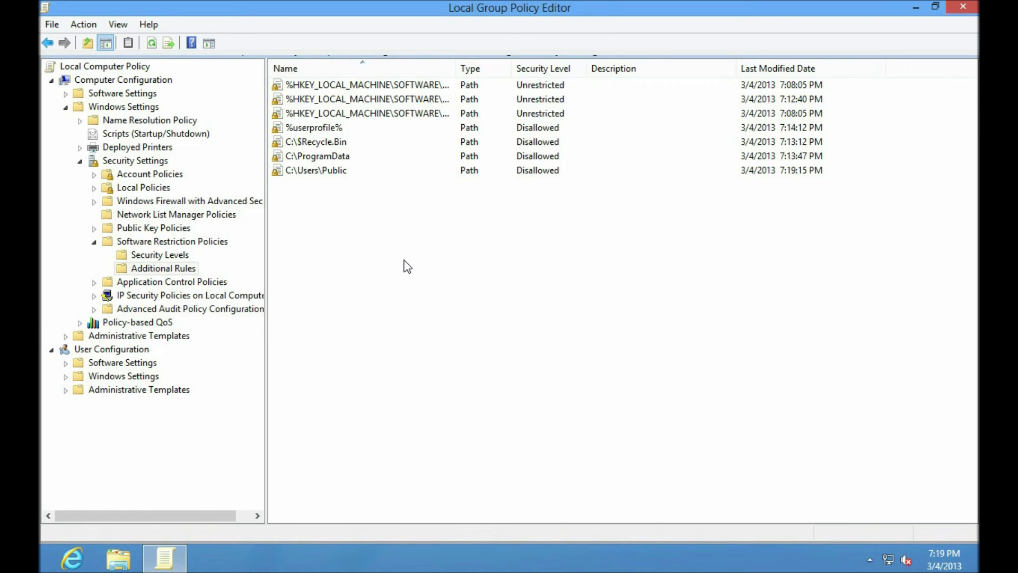
Close the policy editor and switch to the standard user's account
{"action": "left_click", "coordinate": [963, 6]}
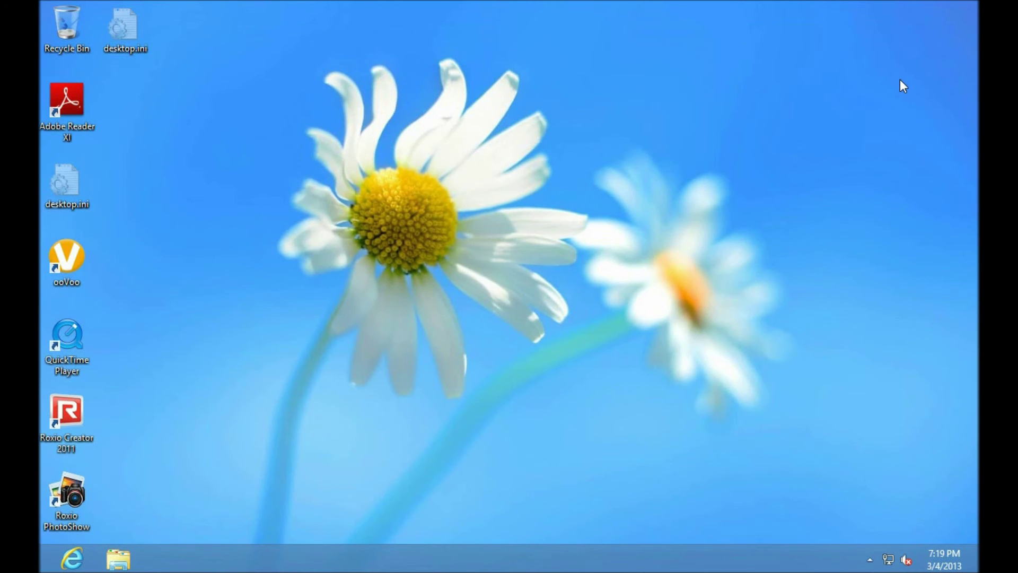
{"action": "key", "text": "super"}
{"action": "left_click", "coordinate": [846, 60]}
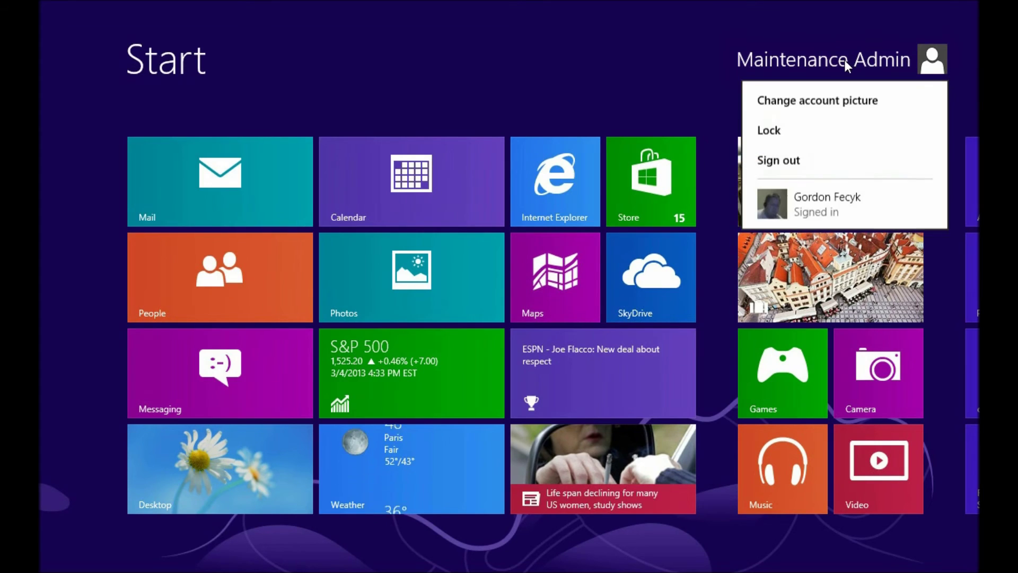
{"action": "left_click", "coordinate": [842, 209]}
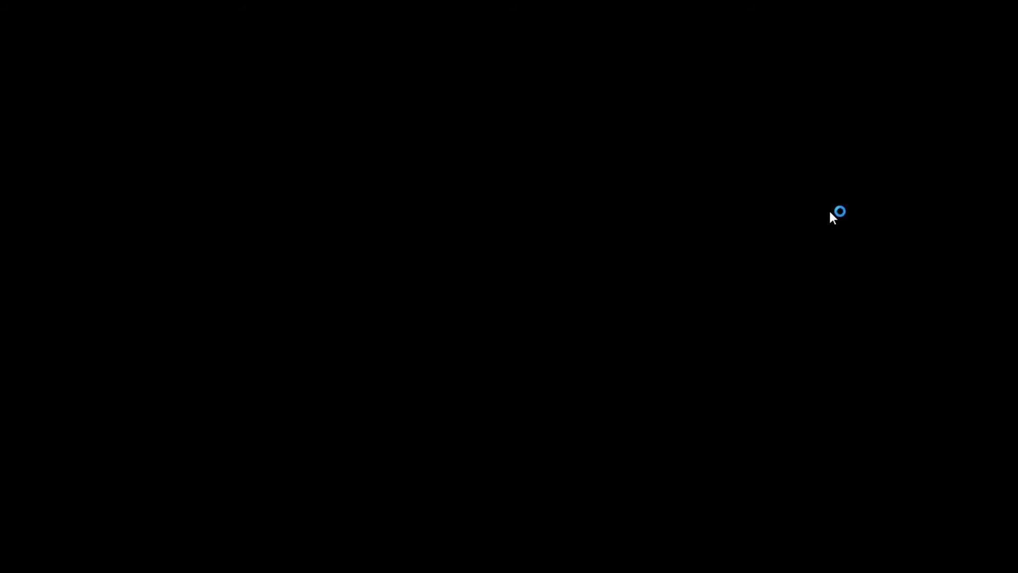
{"action": "type", "text": "************"}
{"action": "key", "text": "Return"}
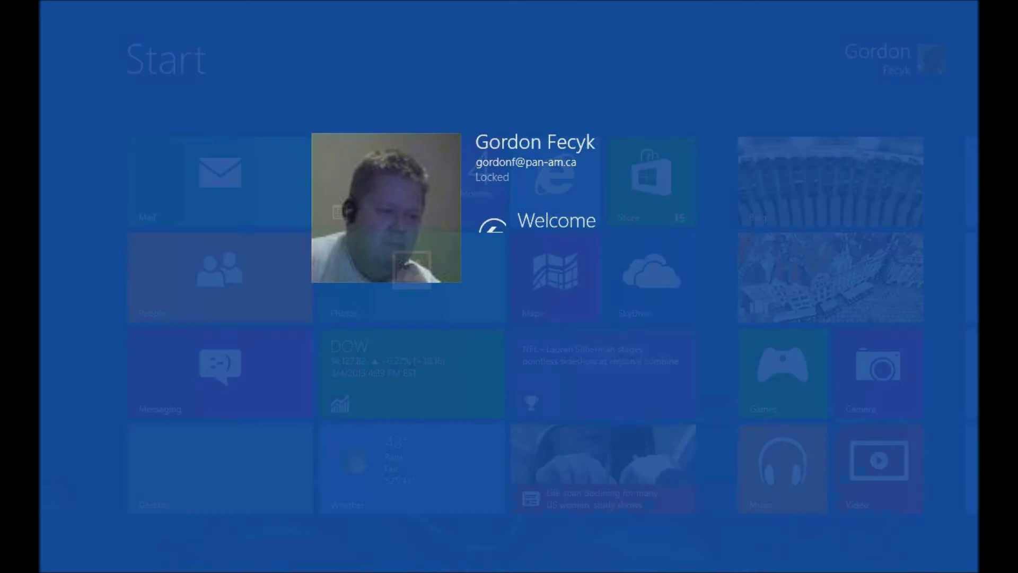
Try running QuickTimeInstaller.exe from Public Downloads and dismiss the blocked-program error
{"action": "left_click", "coordinate": [226, 464]}
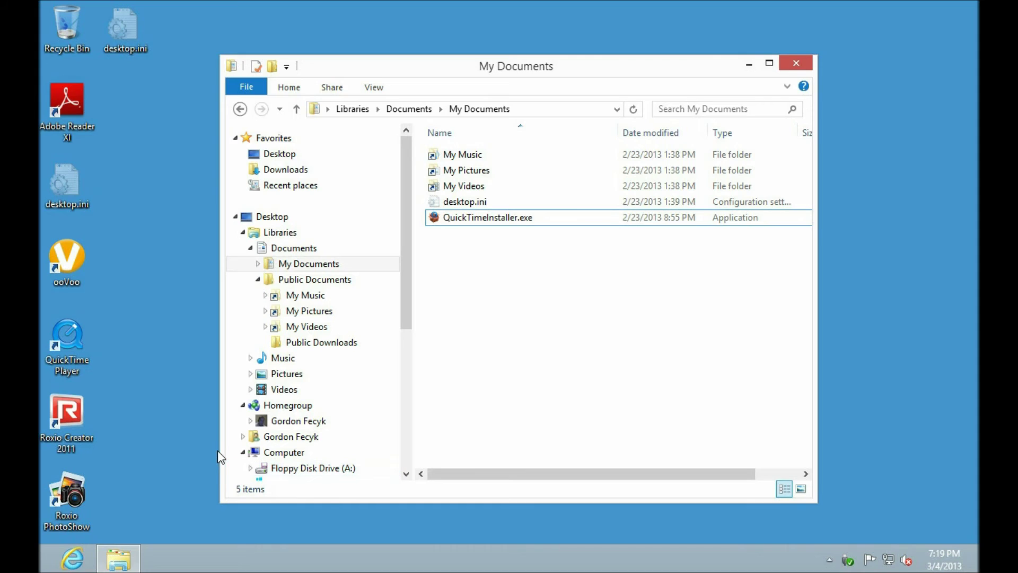
{"action": "left_click", "coordinate": [323, 345]}
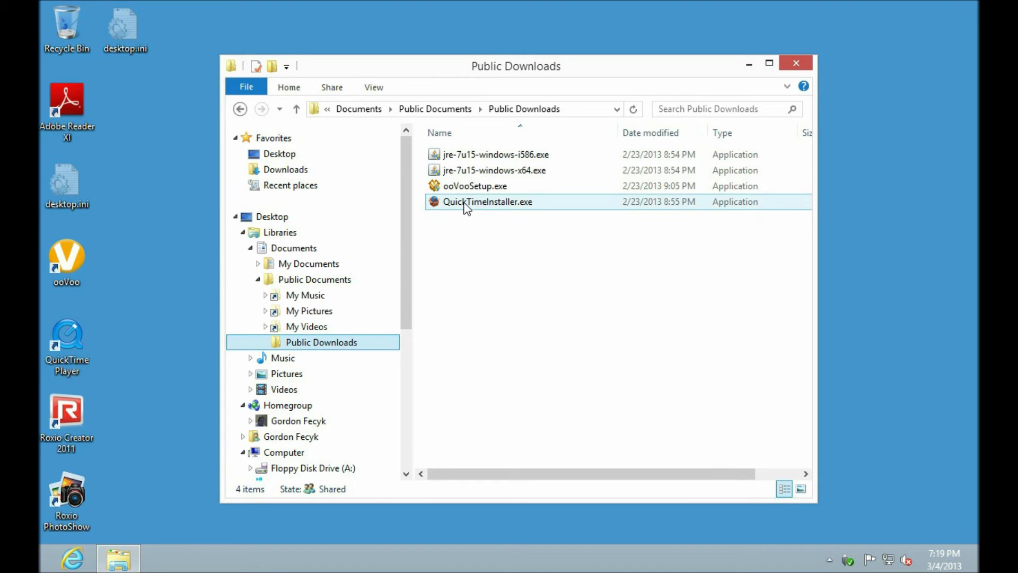
{"action": "double_click", "coordinate": [467, 205]}
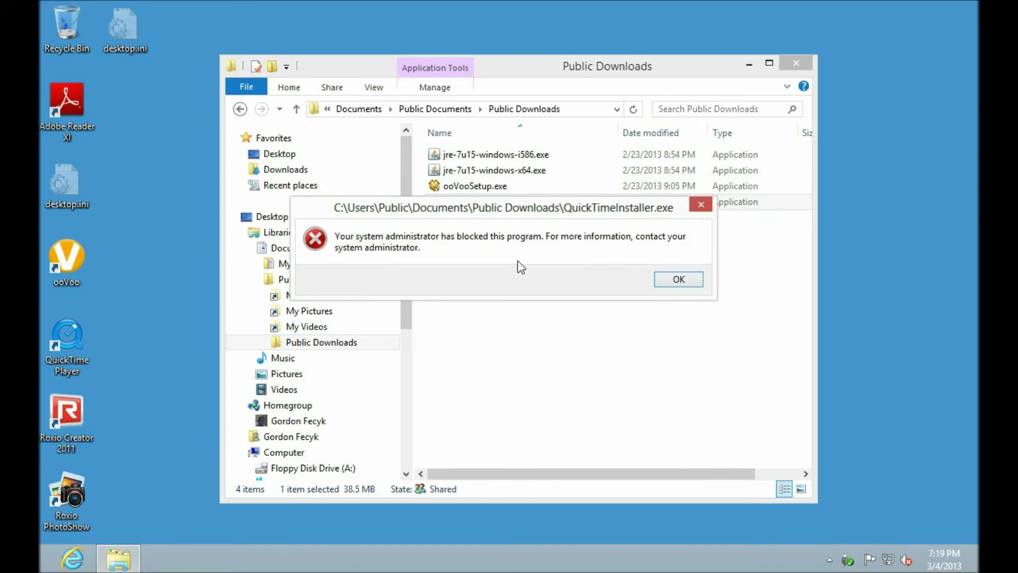
{"action": "left_click", "coordinate": [677, 280]}
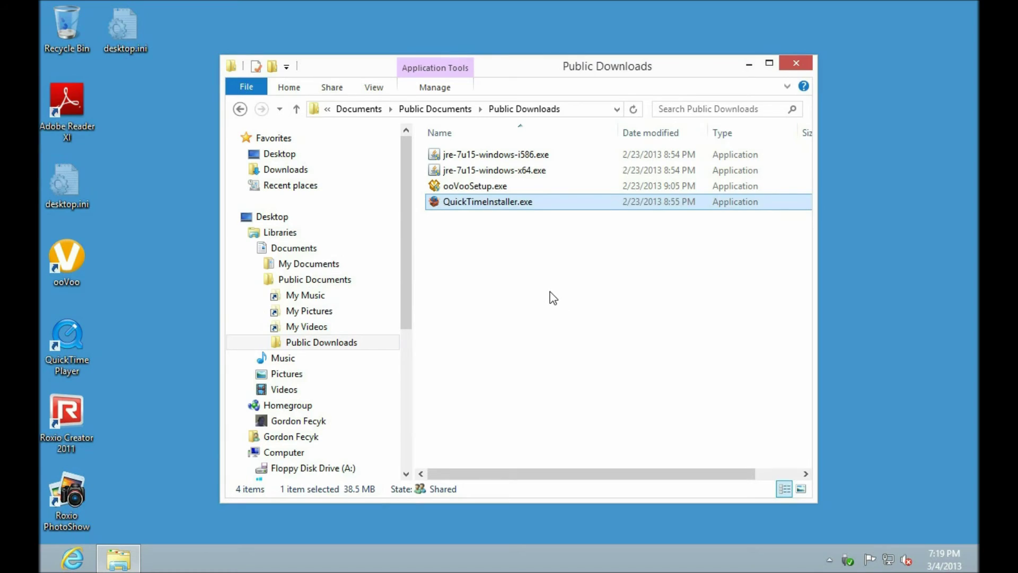
{"action": "left_click", "coordinate": [553, 298]}
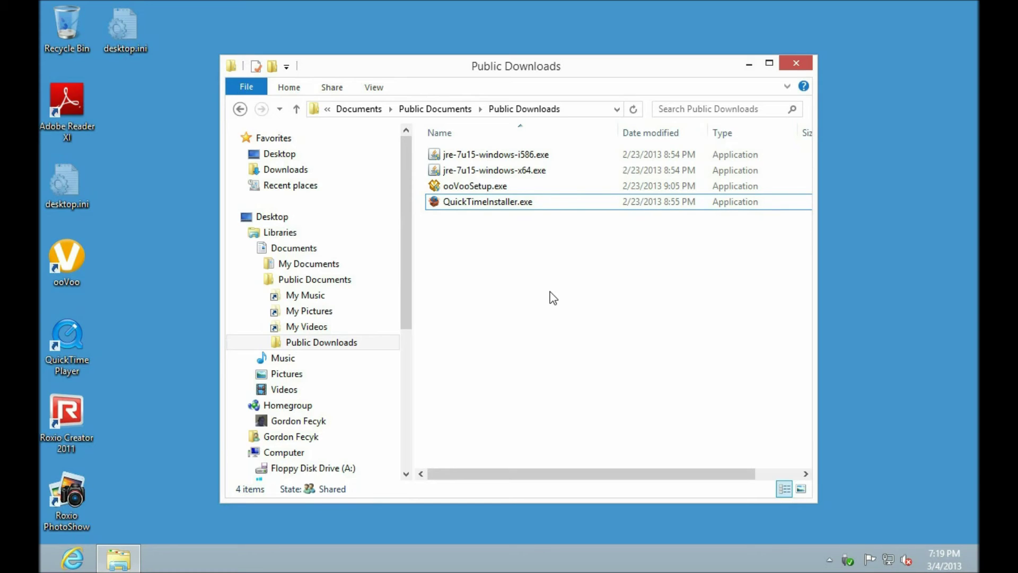
{"action": "right_click", "coordinate": [485, 202]}
{"action": "left_click", "coordinate": [561, 245]}
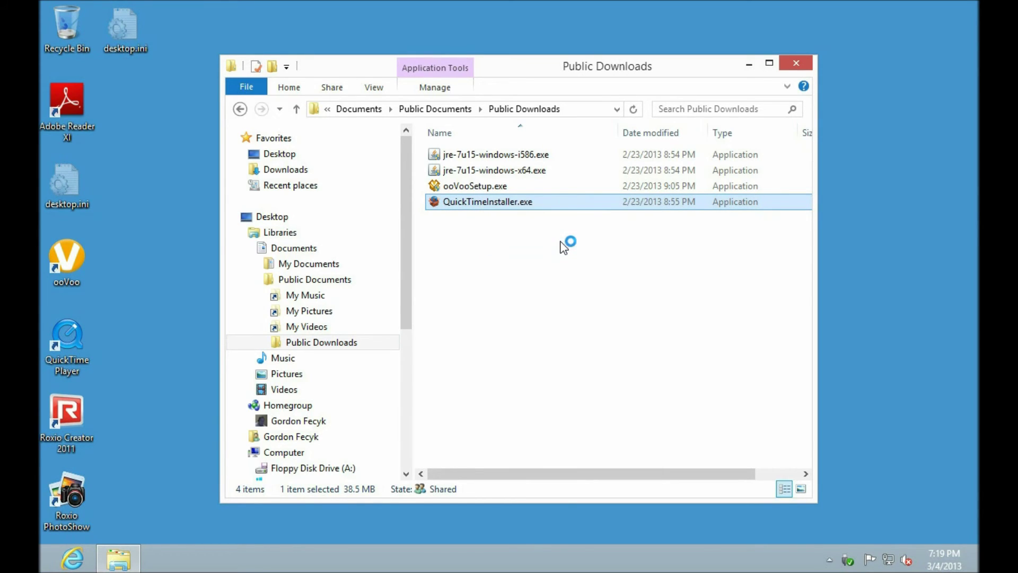
{"action": "type", "text": "*******"}
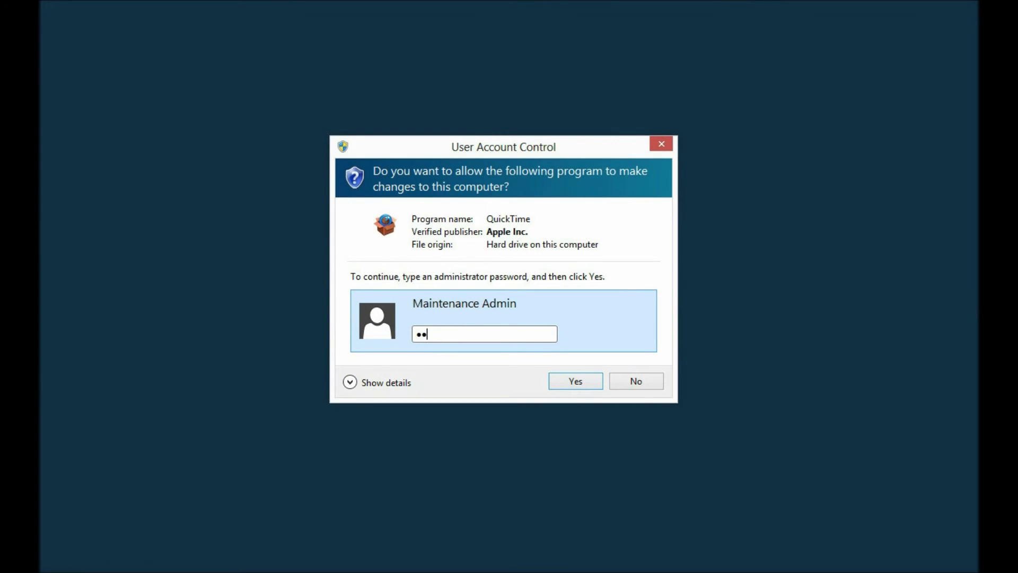
{"action": "type", "text": "*****"}
{"action": "key", "text": "Return"}
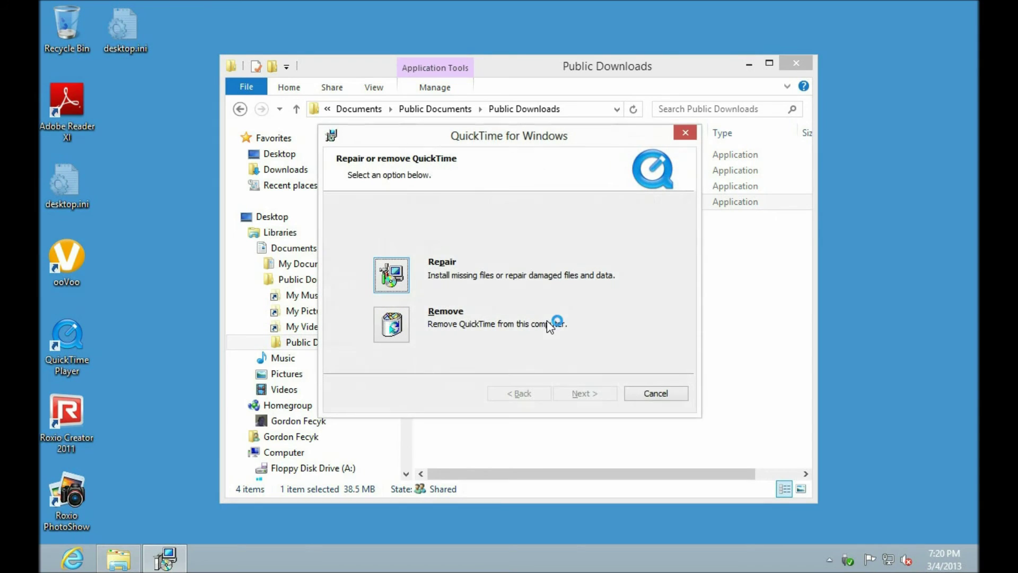
{"action": "left_click", "coordinate": [659, 393]}
{"action": "left_click", "coordinate": [481, 301]}
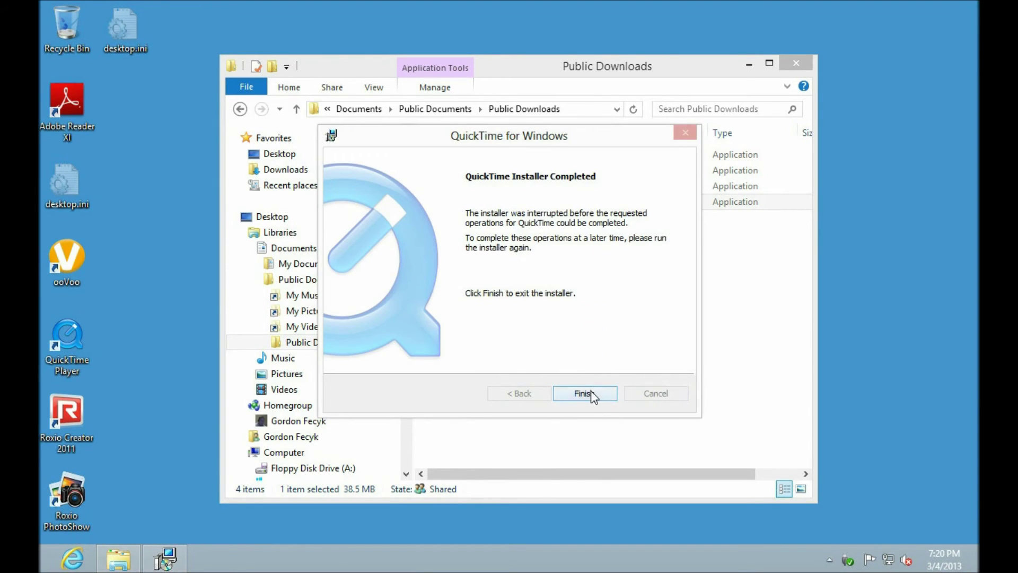
{"action": "left_click", "coordinate": [590, 393]}
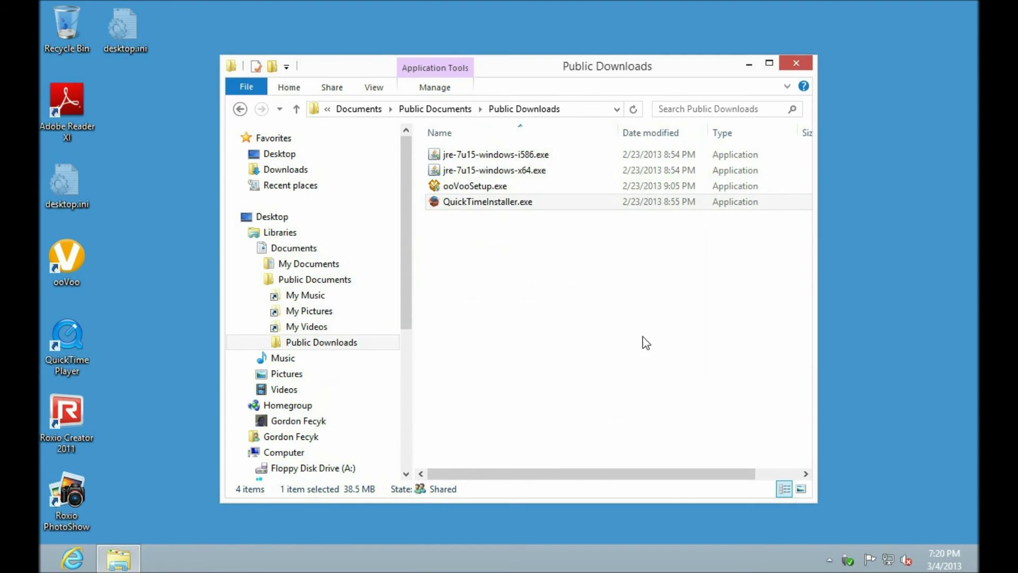
{"action": "double_click", "coordinate": [435, 207]}
{"action": "left_click", "coordinate": [678, 280]}
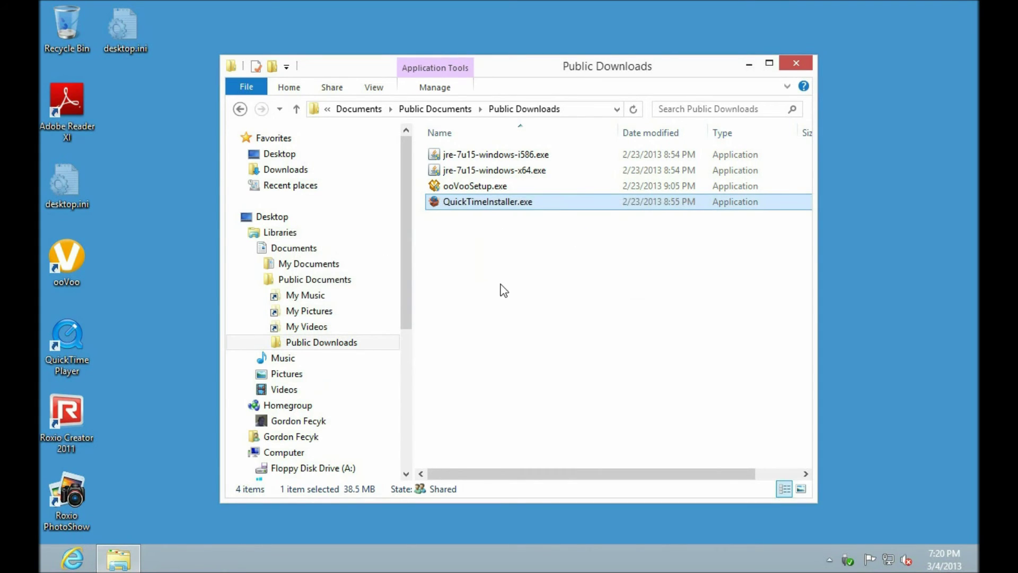
{"action": "left_click", "coordinate": [504, 291]}
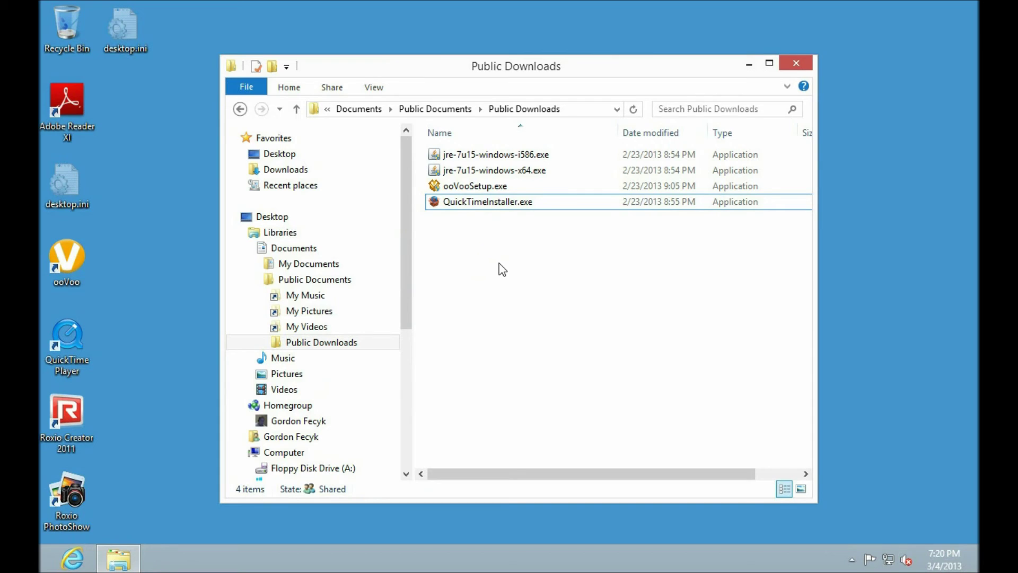
Open the website from the Run prompt and go to its Downloads page
{"action": "key", "text": "super+r"}
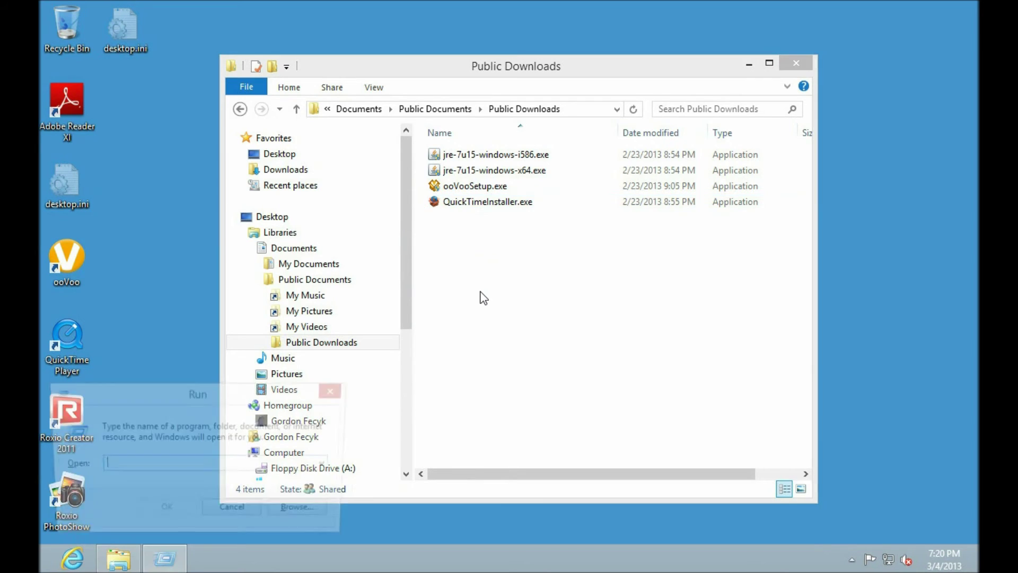
{"action": "type", "text": "http://www.antiwindowscatalog.com/"}
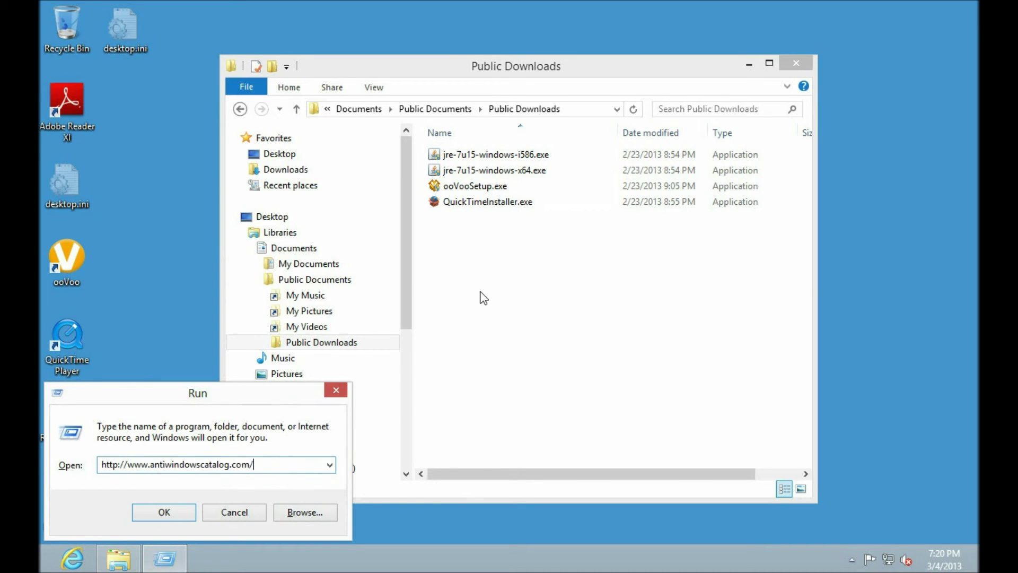
{"action": "key", "text": "Return"}
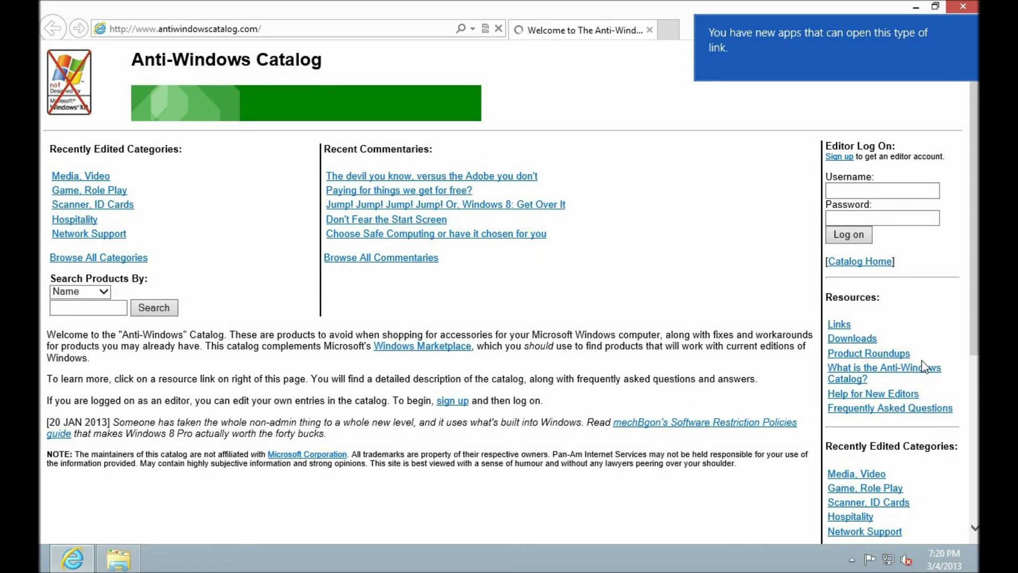
{"action": "left_click", "coordinate": [862, 339]}
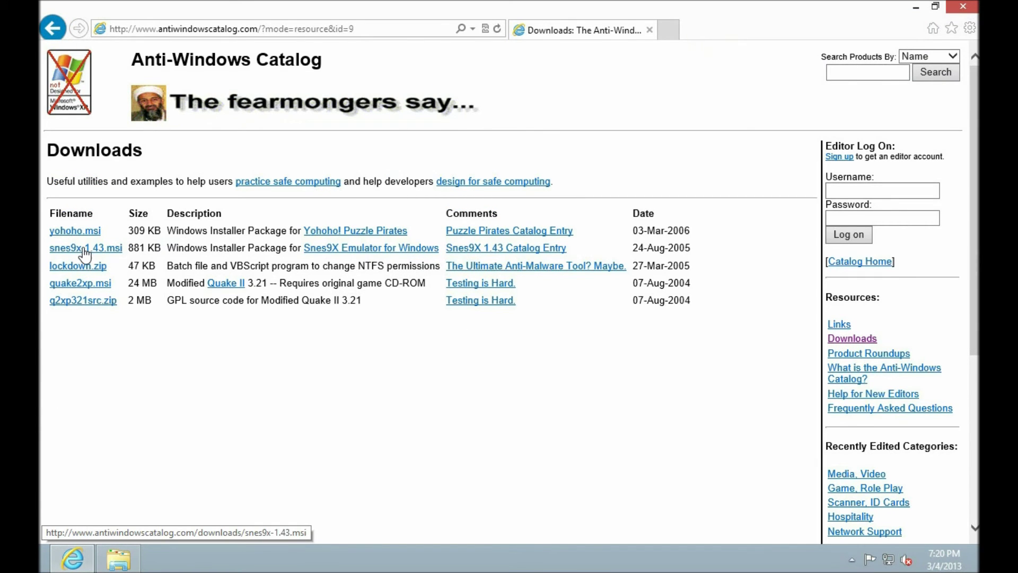
Download the snes9x-1.43.msi installer and save it to disk
{"action": "left_click", "coordinate": [85, 249]}
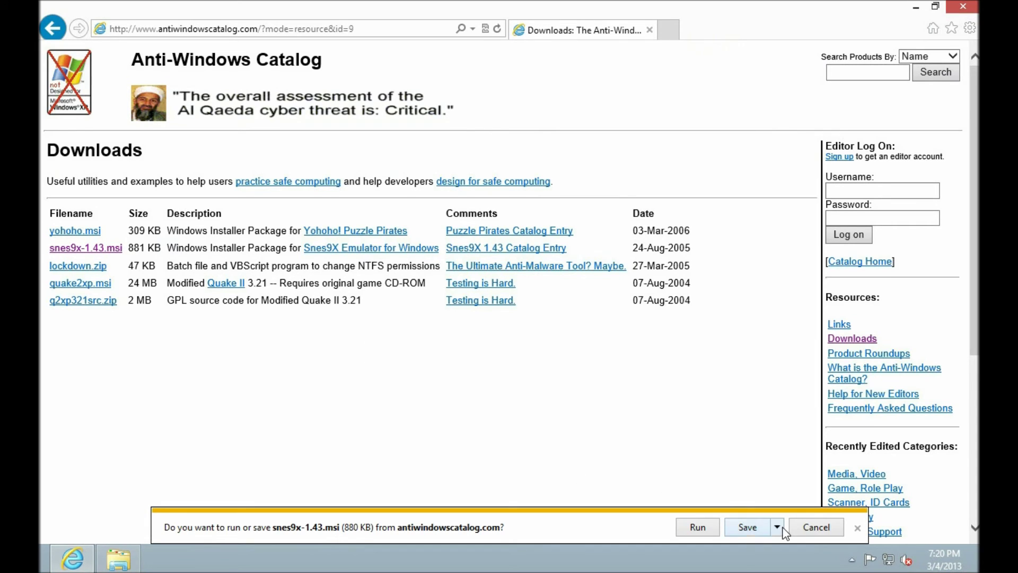
{"action": "left_click", "coordinate": [777, 526]}
{"action": "left_click", "coordinate": [803, 510]}
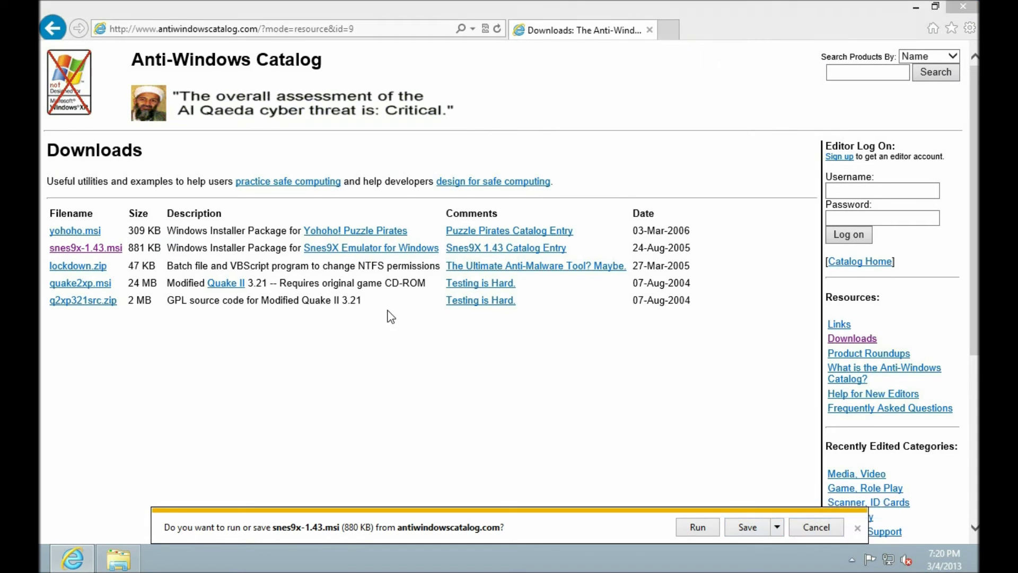
{"action": "left_click", "coordinate": [467, 402]}
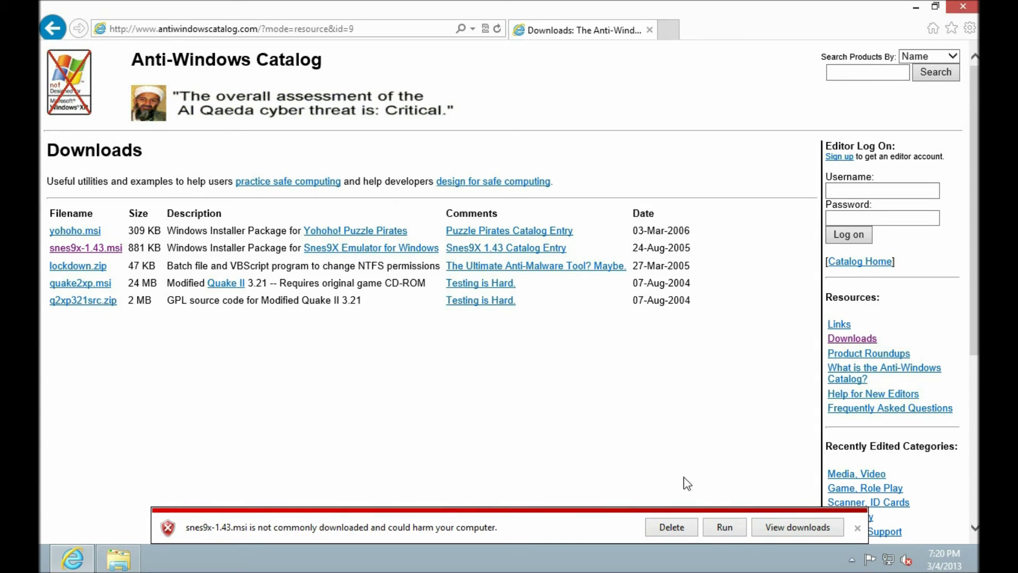
Dismiss the download warning, close Internet Explorer, and select snes9x-1.43.msi in Public Downloads
{"action": "left_click", "coordinate": [857, 528]}
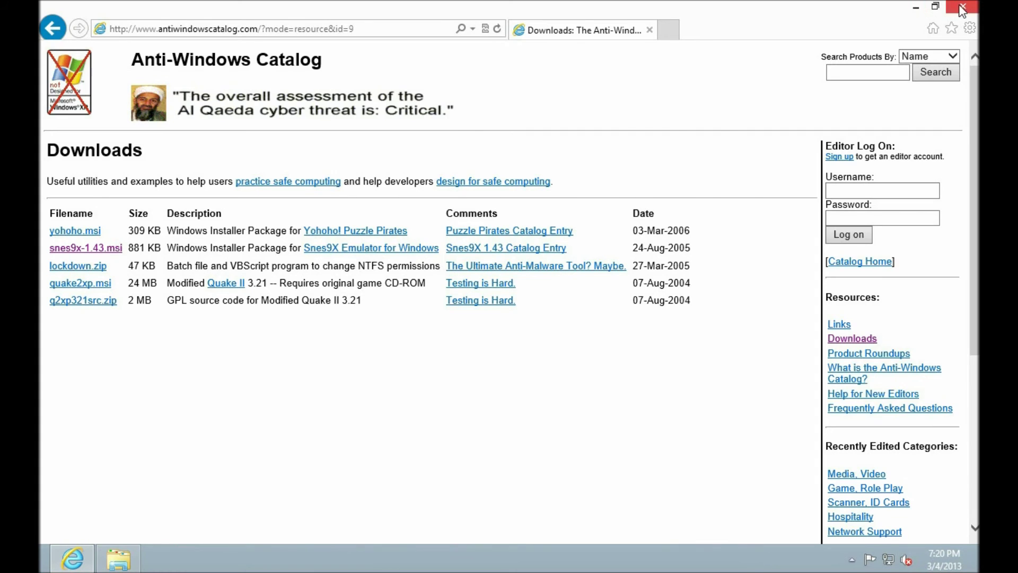
{"action": "left_click", "coordinate": [962, 6]}
{"action": "left_click", "coordinate": [460, 222]}
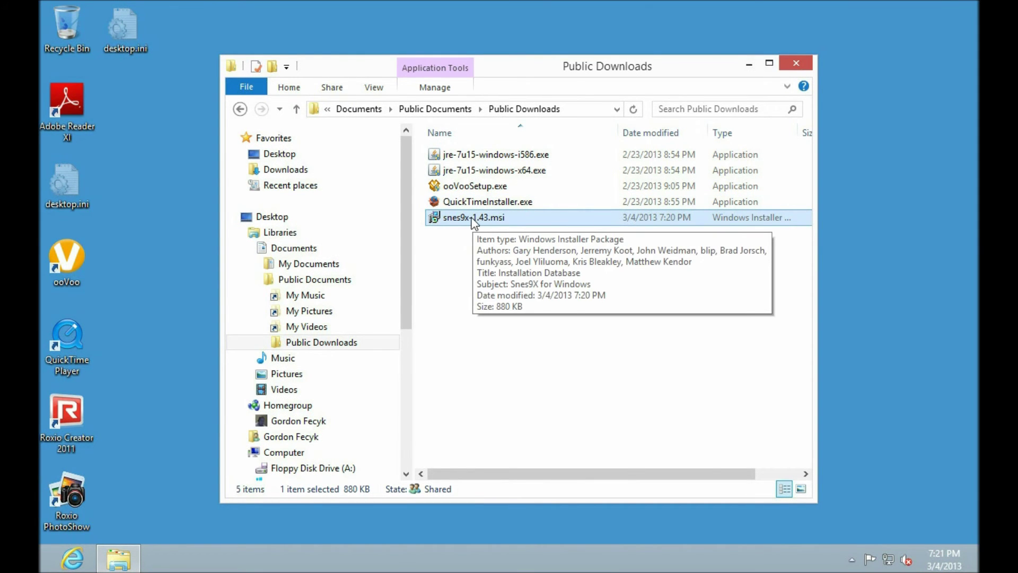
Decline running snes9x-1.43.msi, then unblock the file in its Properties
{"action": "double_click", "coordinate": [474, 217]}
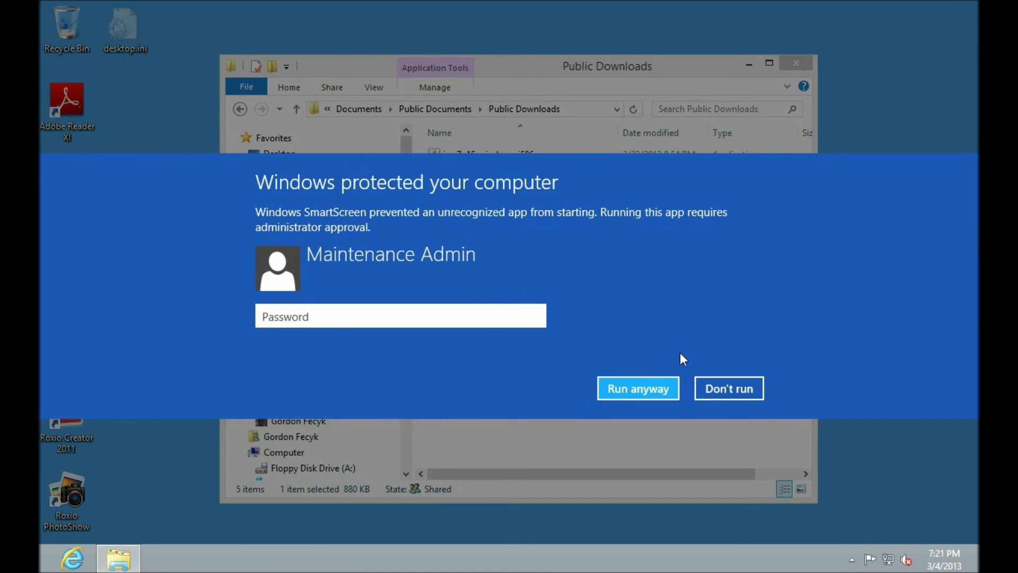
{"action": "left_click", "coordinate": [739, 390]}
{"action": "right_click", "coordinate": [468, 218]}
{"action": "left_click", "coordinate": [510, 469]}
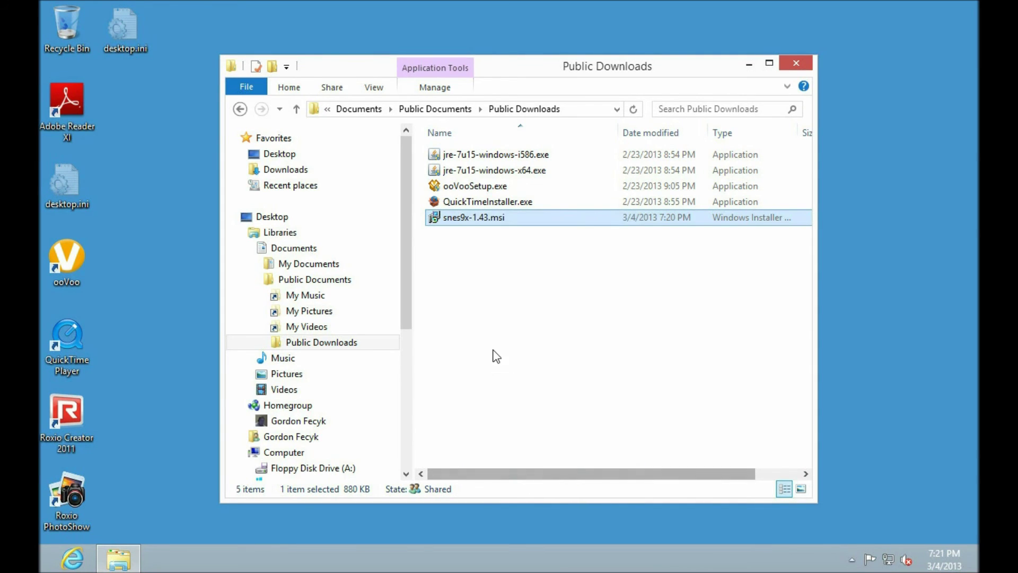
{"action": "left_click", "coordinate": [714, 460]}
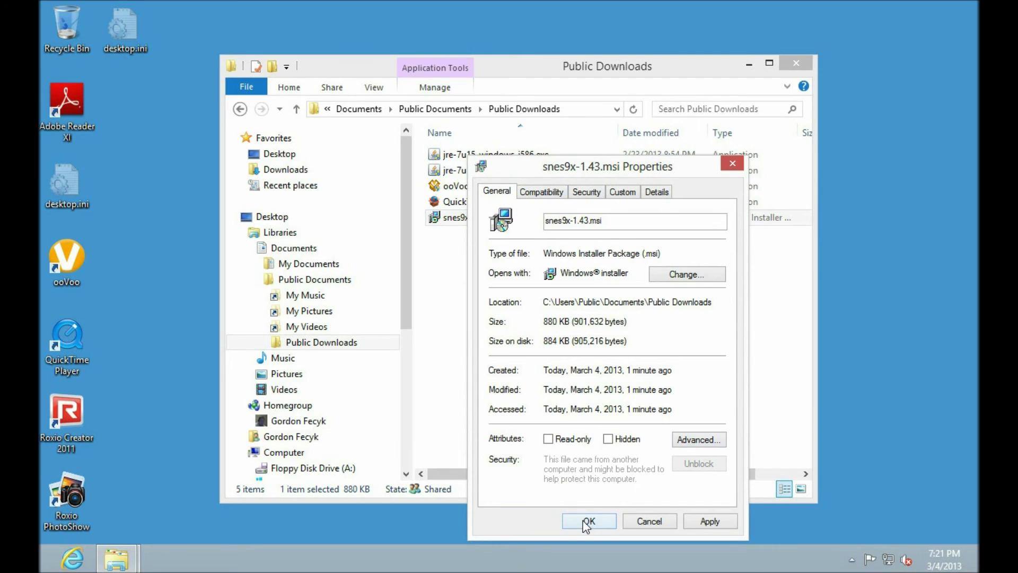
{"action": "left_click", "coordinate": [588, 522]}
Relaunch the unblocked snes9x-1.43.msi and dismiss the blocked-by-administrator error
{"action": "double_click", "coordinate": [436, 218]}
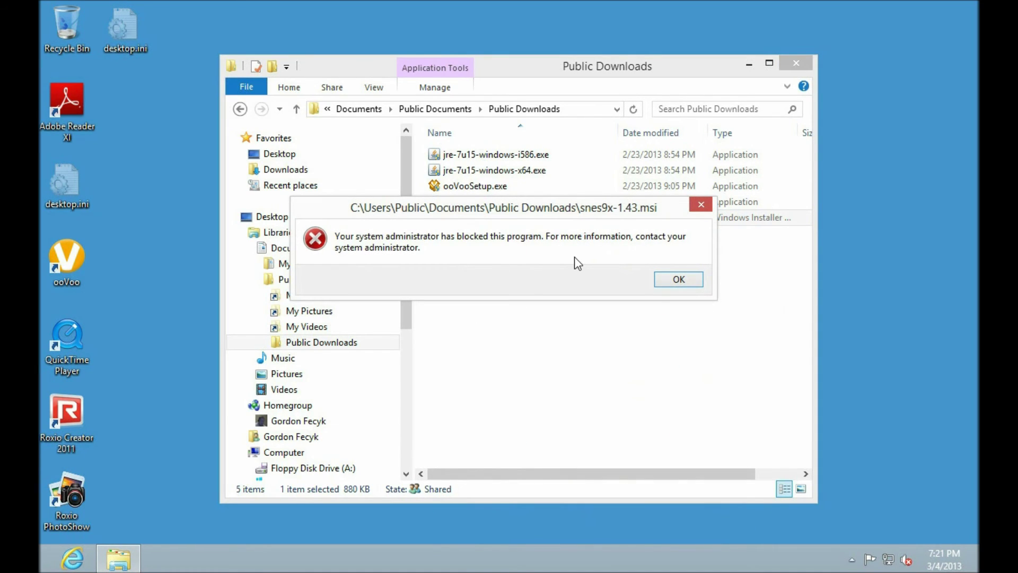
{"action": "left_click", "coordinate": [695, 282]}
{"action": "right_click", "coordinate": [461, 220]}
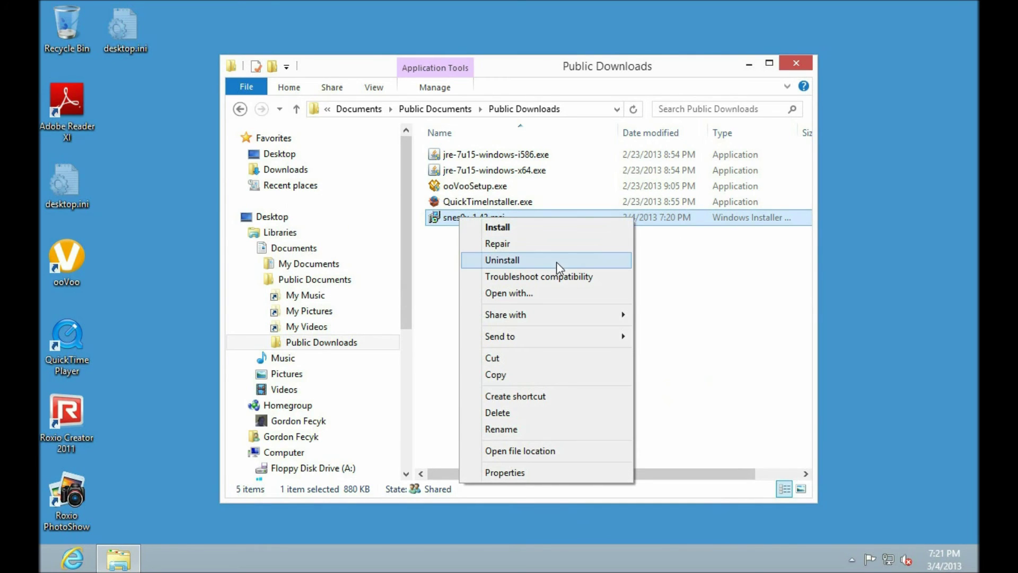
Create a shortcut to snes9x-1.43.msi and prefix its Target with 'msiexec.exe /i'
{"action": "left_click", "coordinate": [523, 396]}
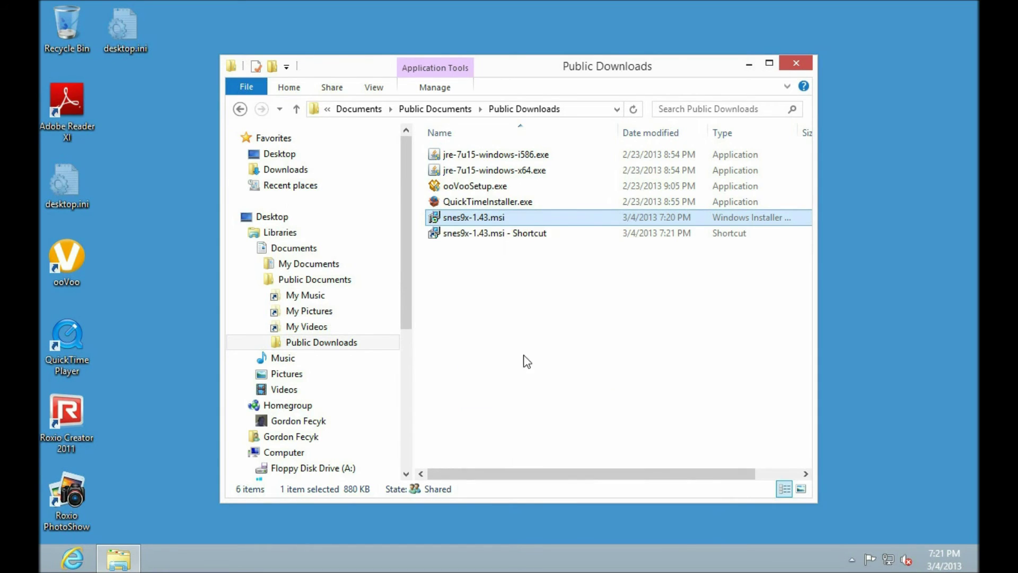
{"action": "right_click", "coordinate": [499, 232]}
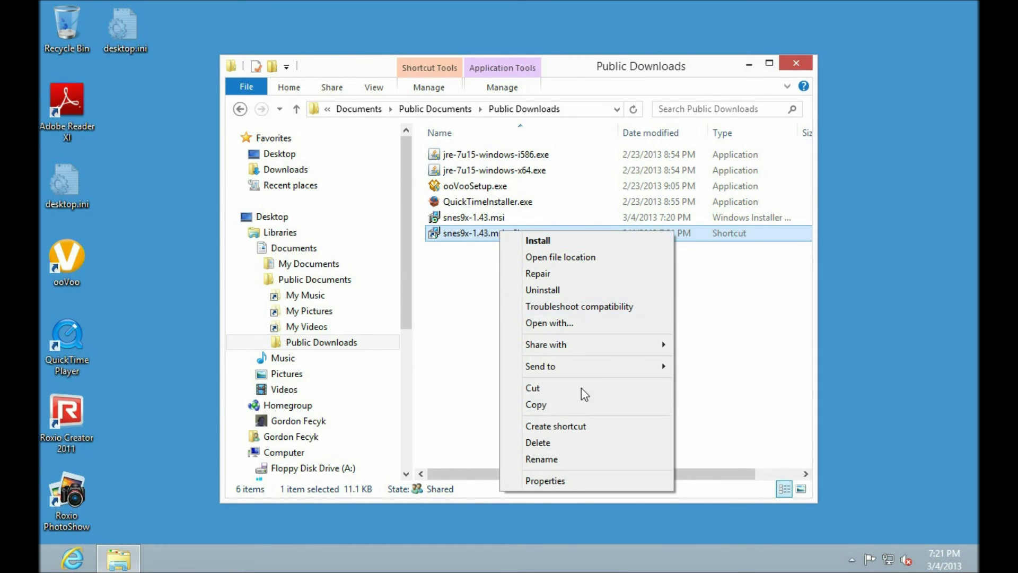
{"action": "left_click", "coordinate": [568, 484]}
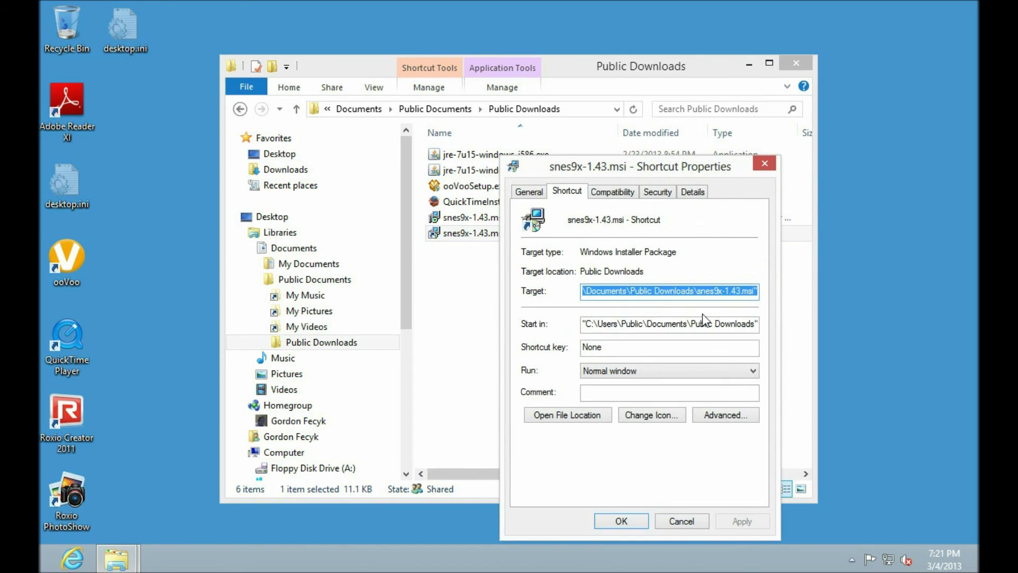
{"action": "left_click", "coordinate": [724, 291]}
{"action": "key", "text": "Home"}
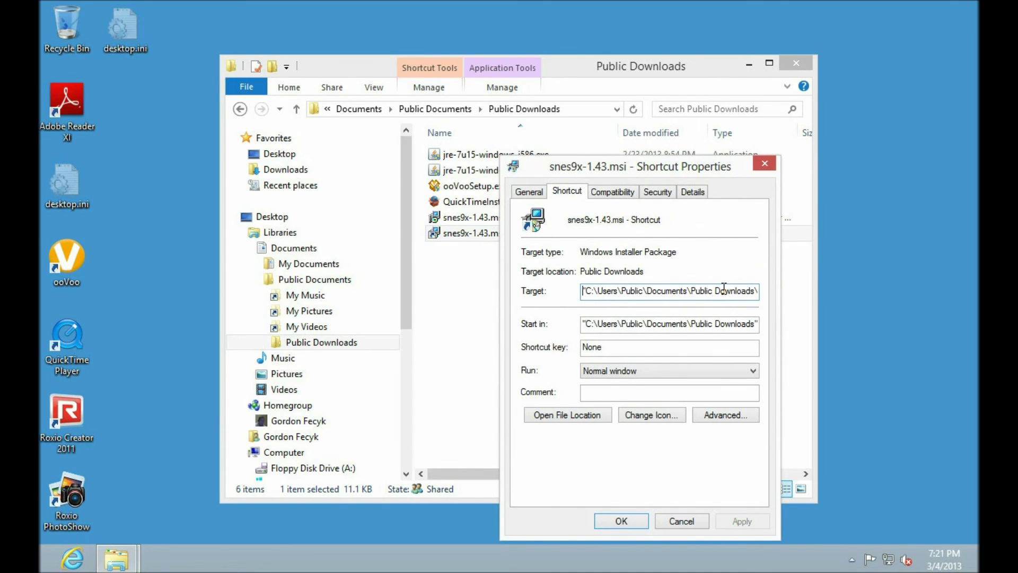
{"action": "type", "text": "msiexec"}
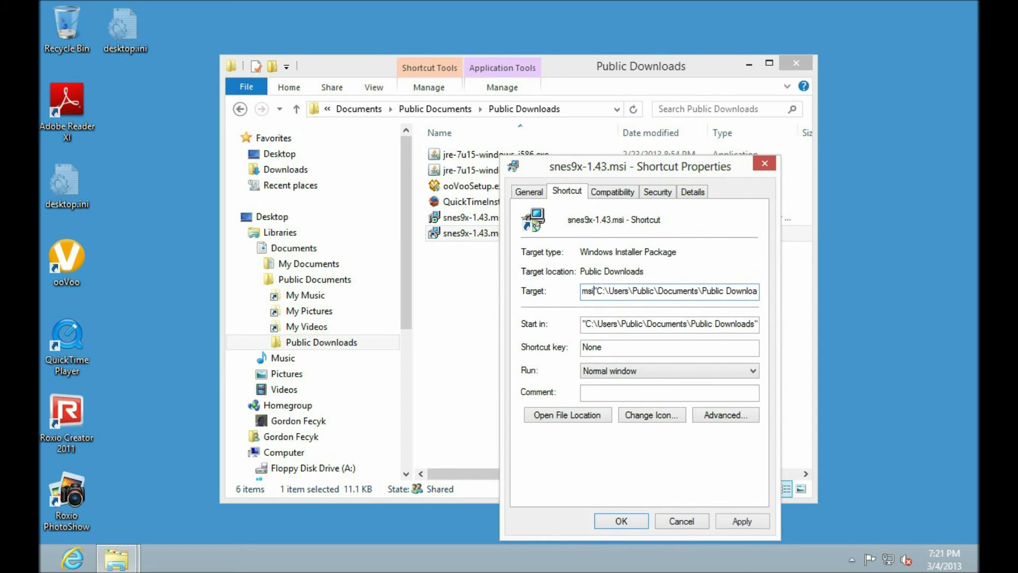
{"action": "type", "text": ".exe "}
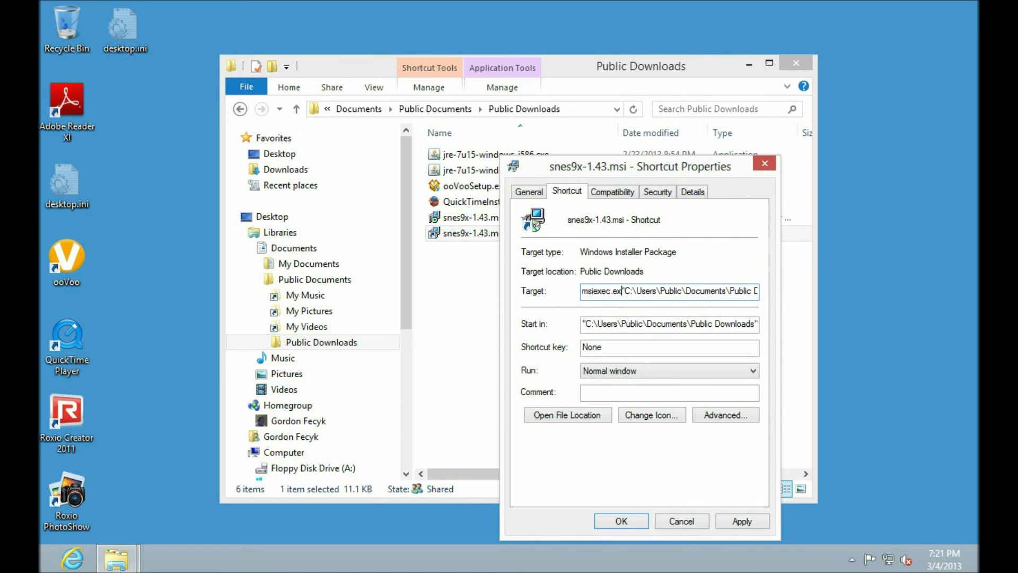
{"action": "type", "text": "/i"}
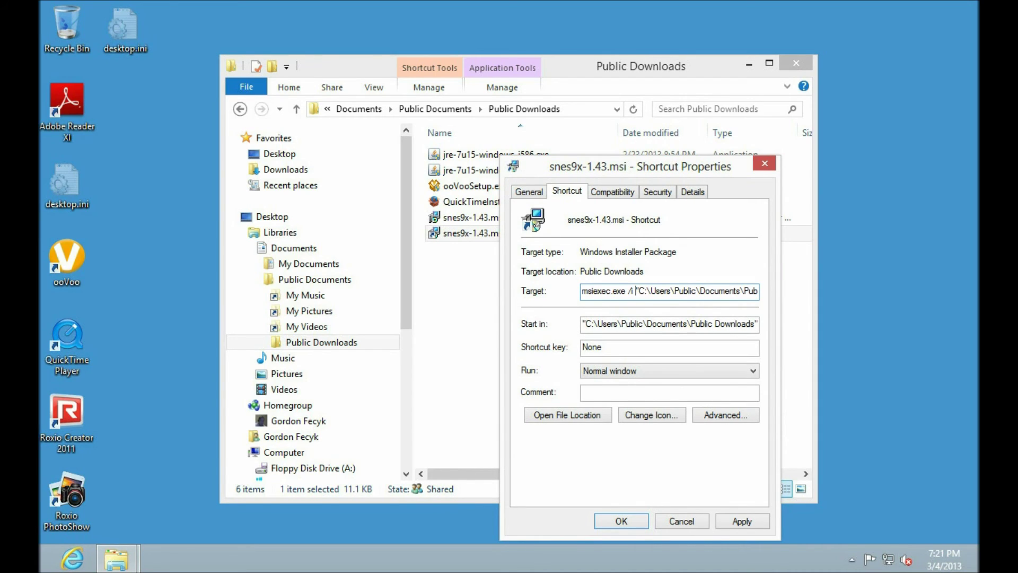
Save the edited shortcut and run it as administrator, entering the admin password
{"action": "left_click", "coordinate": [626, 521]}
{"action": "right_click", "coordinate": [448, 234]}
{"action": "left_click", "coordinate": [491, 295]}
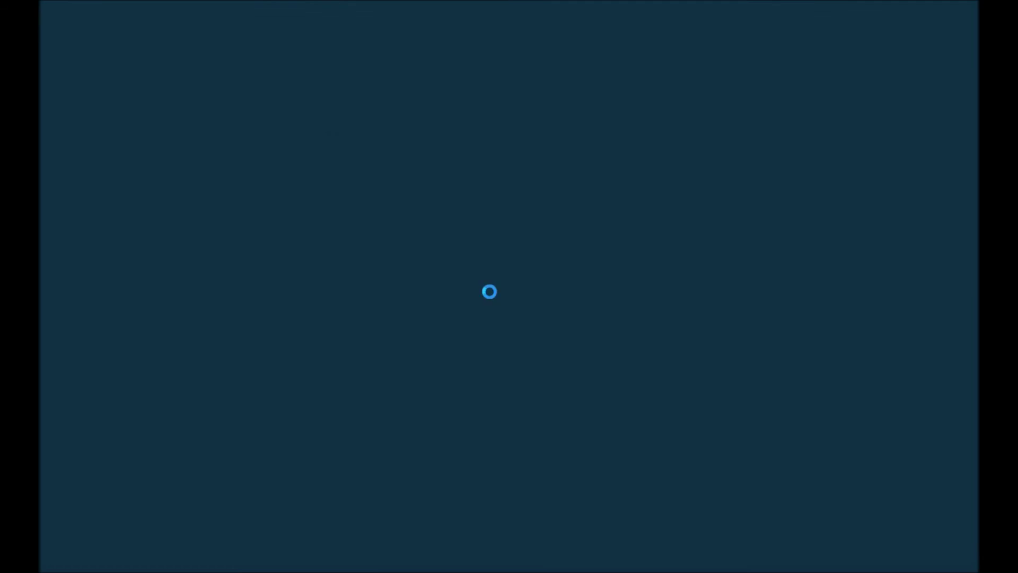
{"action": "type", "text": "•••••••••••"}
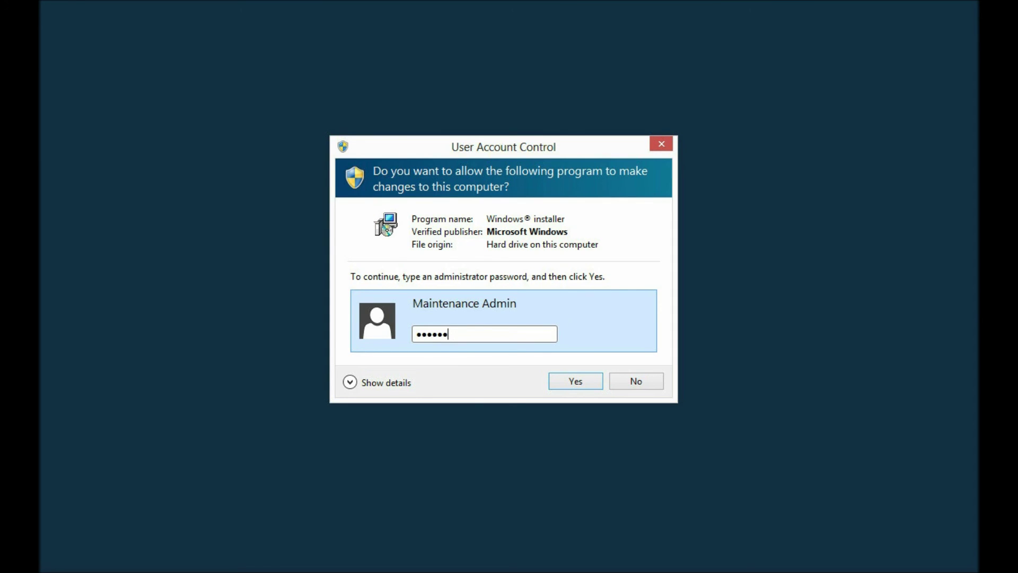
{"action": "key", "text": "Return"}
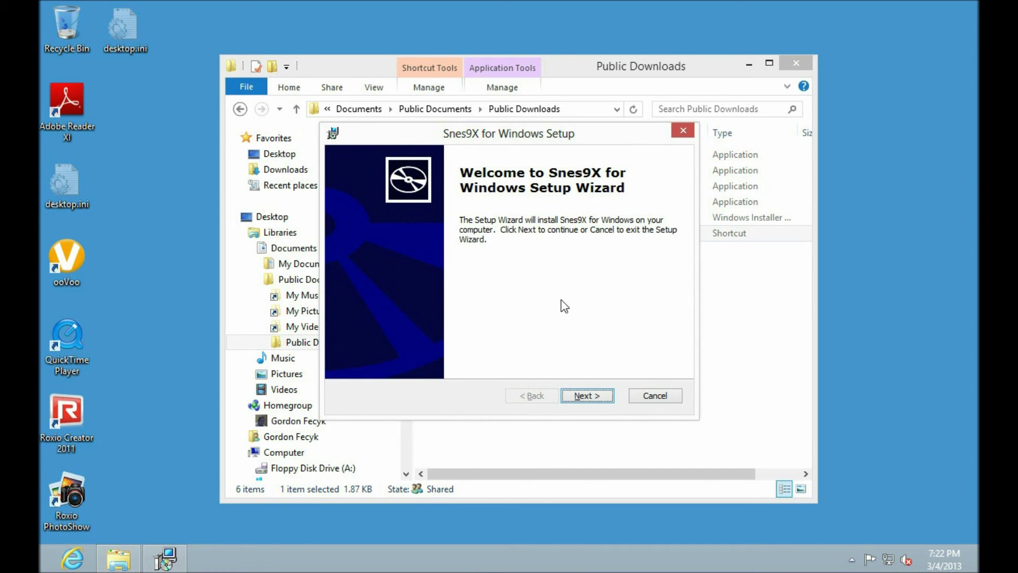
Cancel the Snes9X setup wizard and finish without installing
{"action": "left_click", "coordinate": [665, 396]}
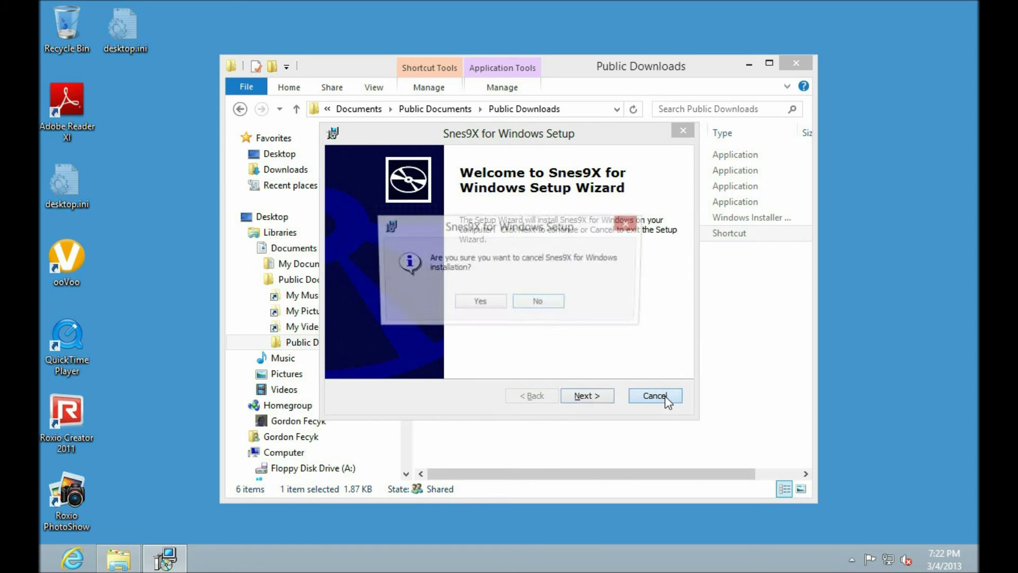
{"action": "left_click", "coordinate": [478, 303]}
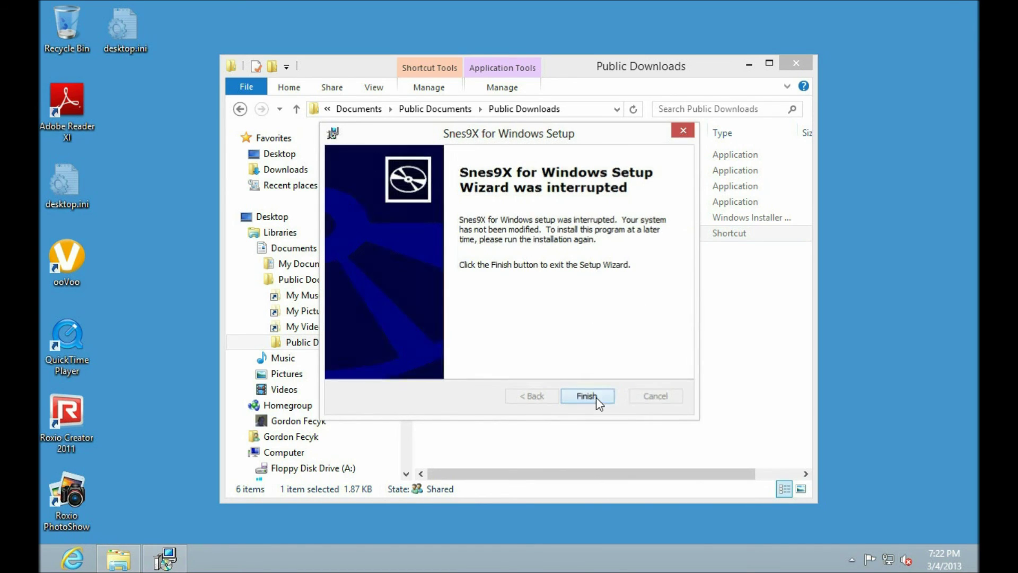
{"action": "left_click", "coordinate": [596, 396]}
{"action": "left_click", "coordinate": [561, 318]}
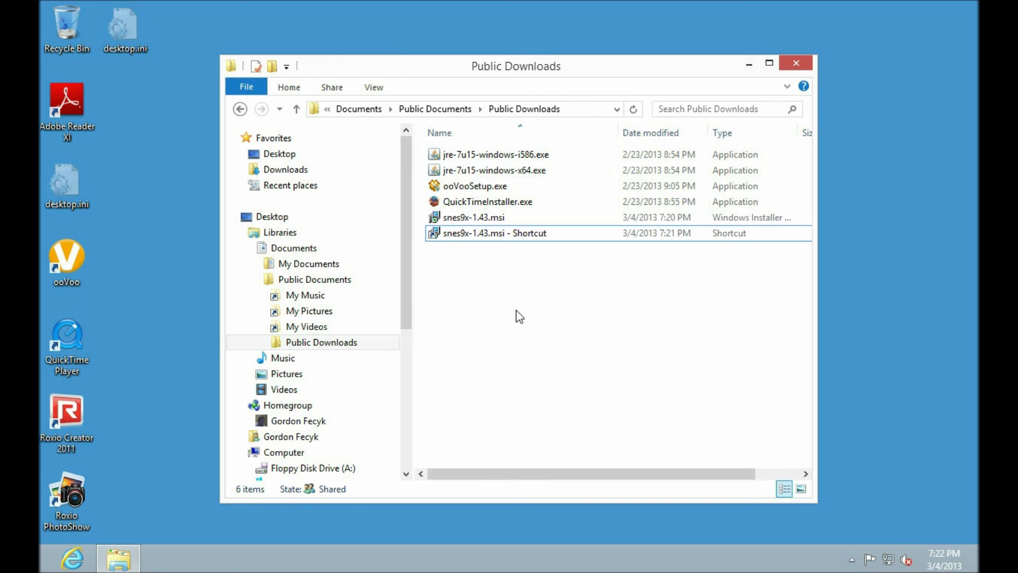
{"action": "key", "text": "super+r"}
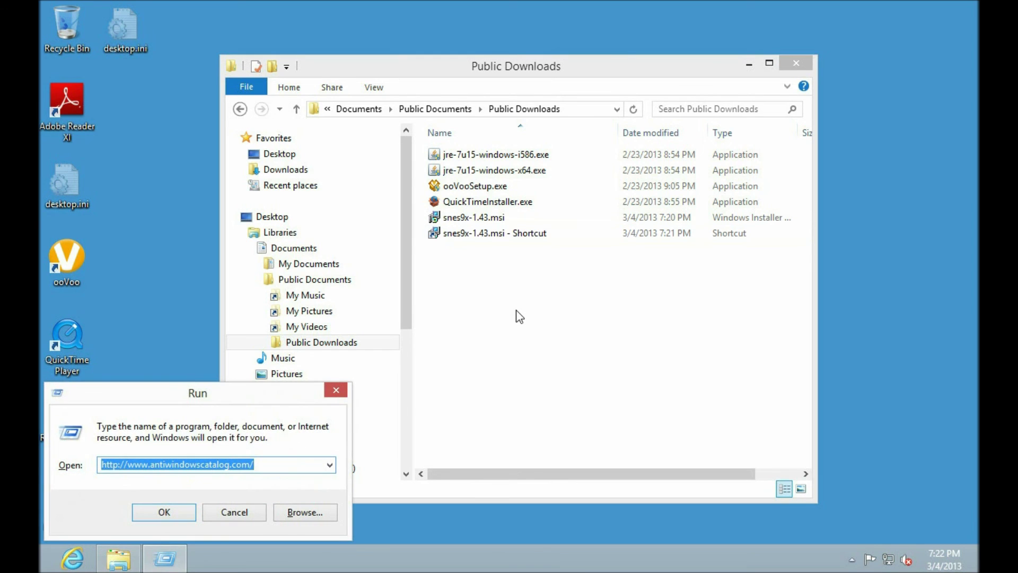
{"action": "type", "text": "http://ww"}
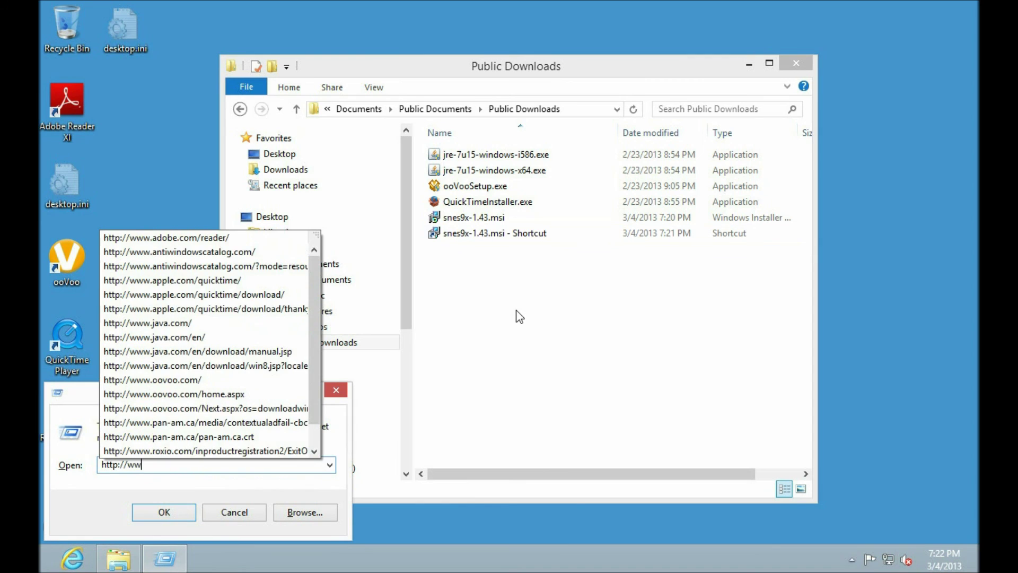
{"action": "type", "text": "w.ntfsundelete"}
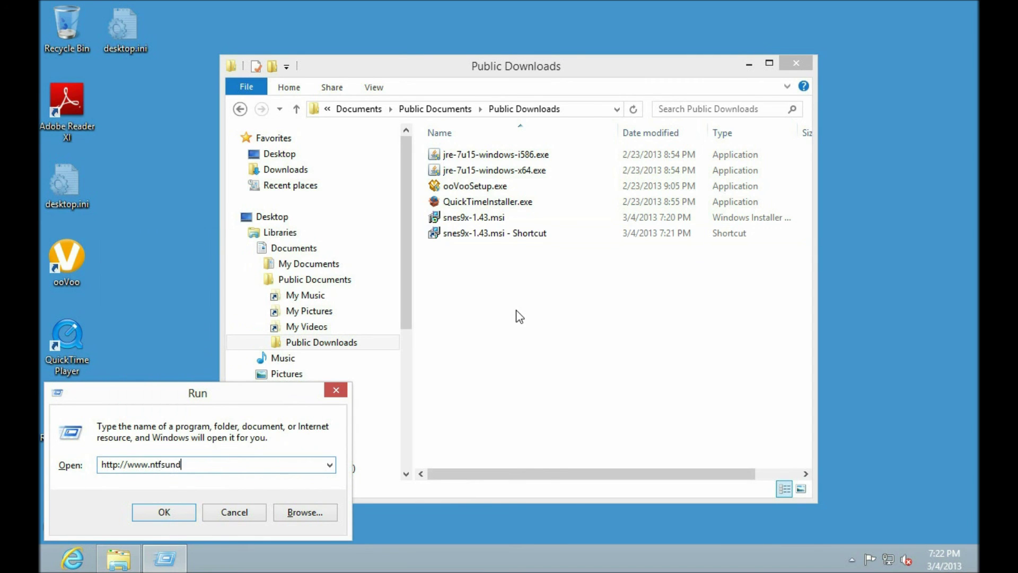
{"action": "type", "text": ".com"}
{"action": "key", "text": "Return"}
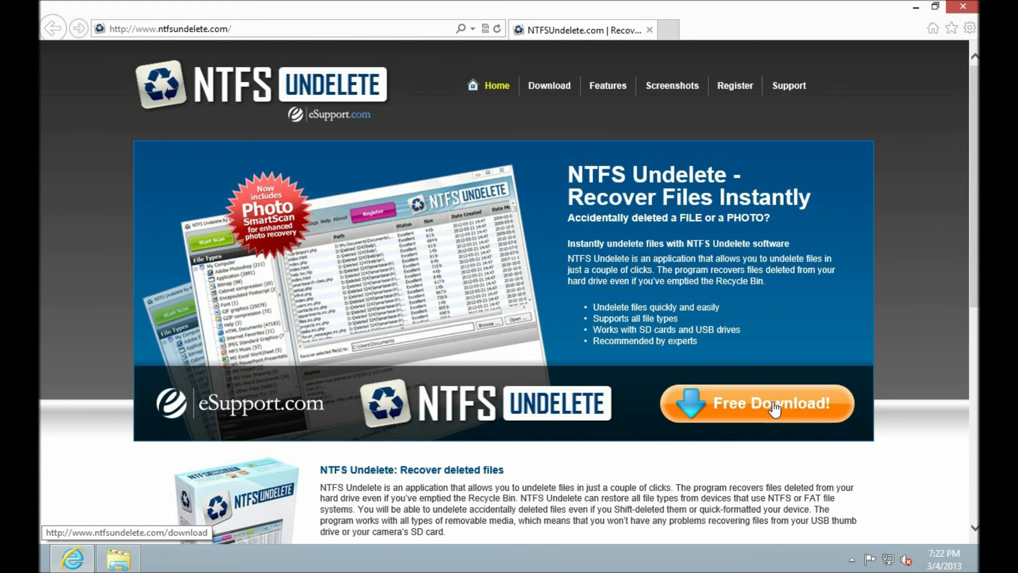
Download and run NTFSUndelete_setup.exe, dismiss the block error, and close the browser
{"action": "left_click", "coordinate": [750, 409]}
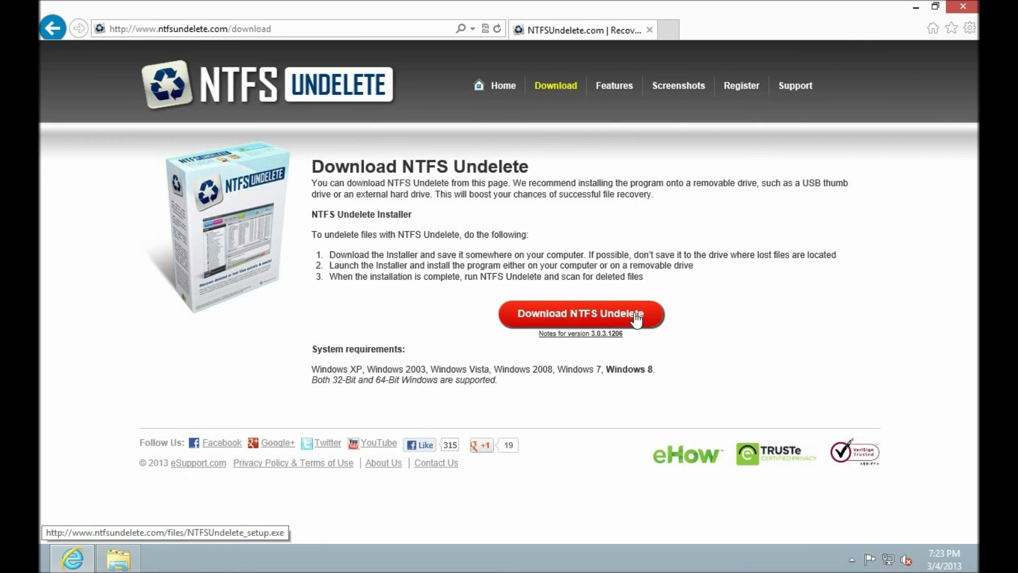
{"action": "left_click", "coordinate": [636, 318]}
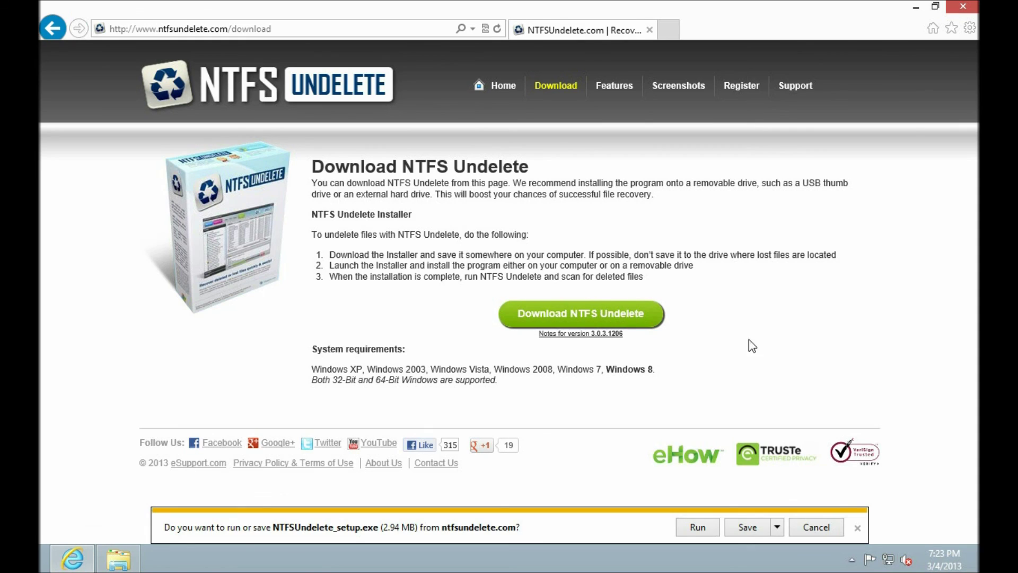
{"action": "left_click", "coordinate": [702, 532]}
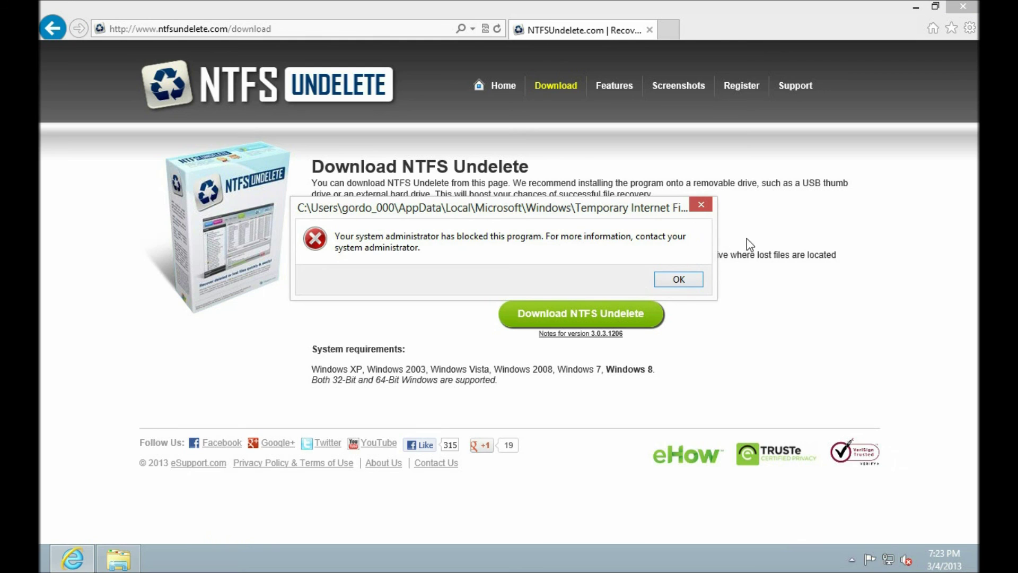
{"action": "left_click", "coordinate": [679, 280]}
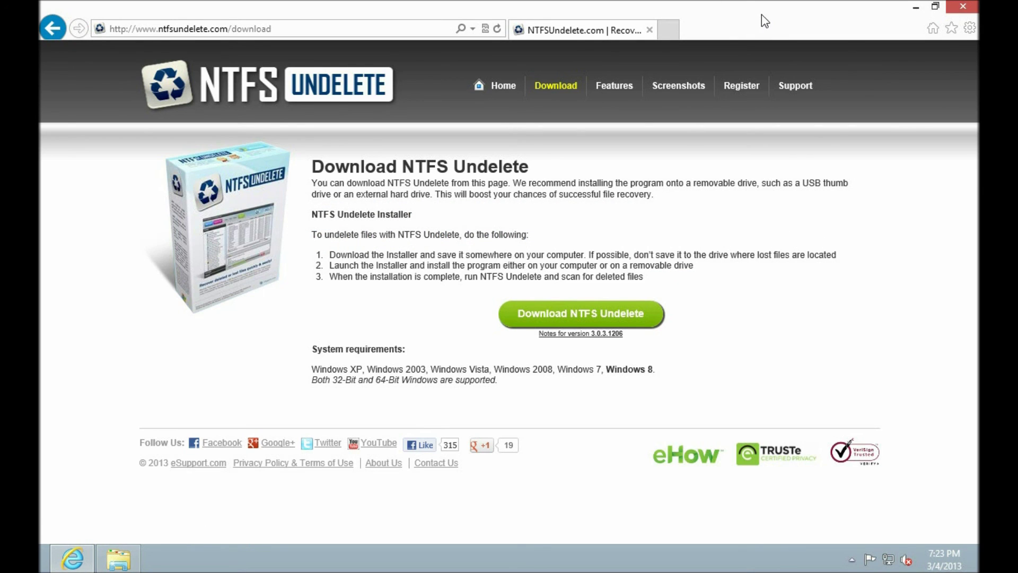
{"action": "left_click", "coordinate": [963, 8]}
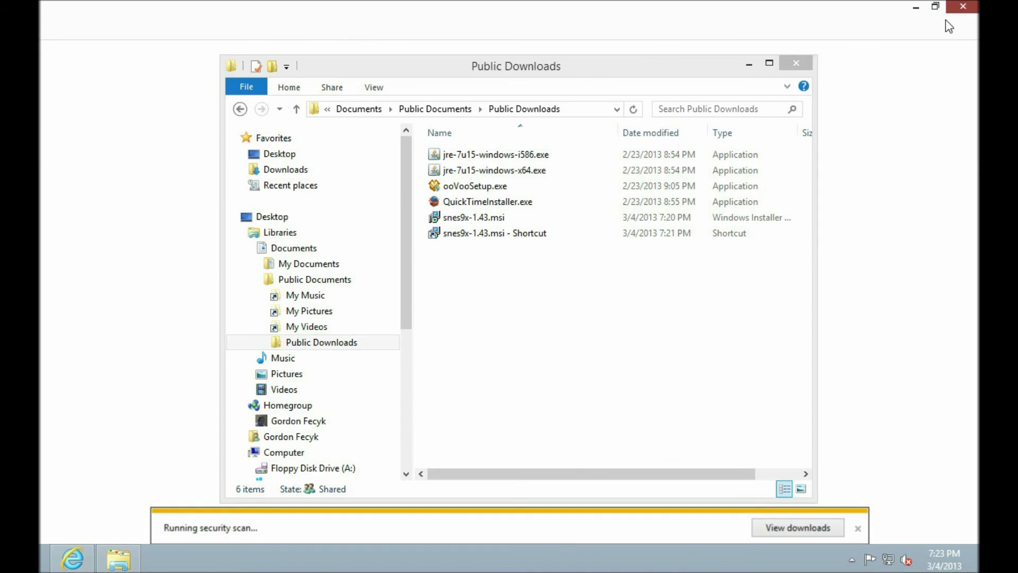
Close the Public Downloads folder window, leaving the bare desktop
{"action": "left_click", "coordinate": [795, 64]}
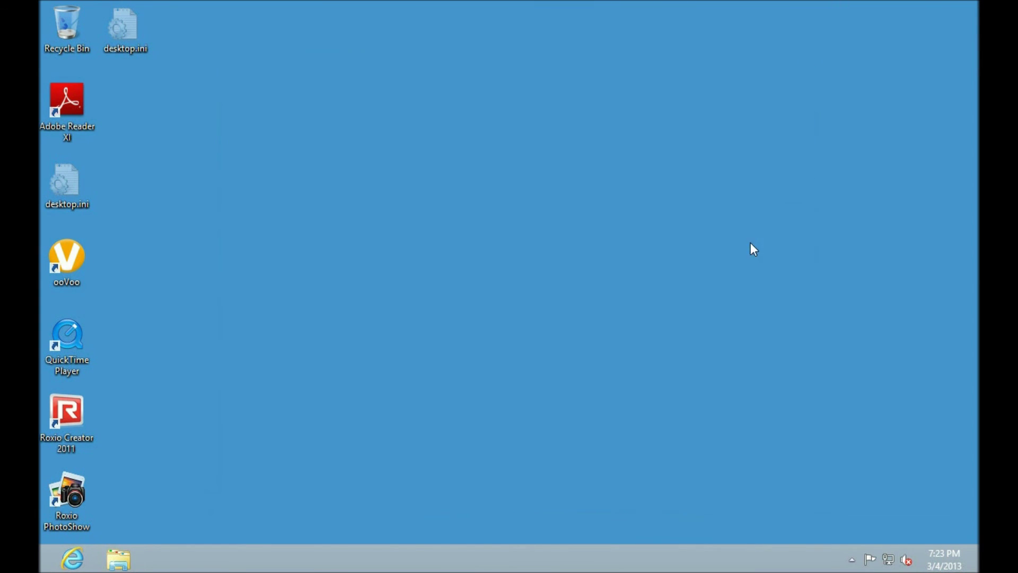